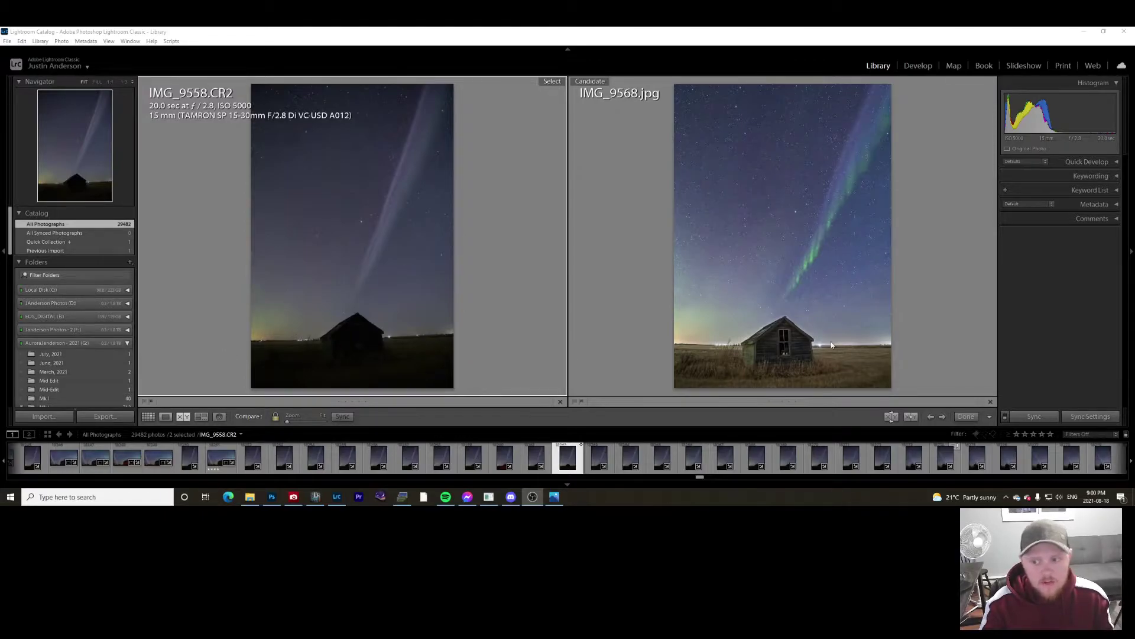
Step: Examine the shed's detail and noise close up in IMG_9558.CR2 against the edited IMG_9568.jpg
{"action": "left_click", "coordinate": [342, 348]}
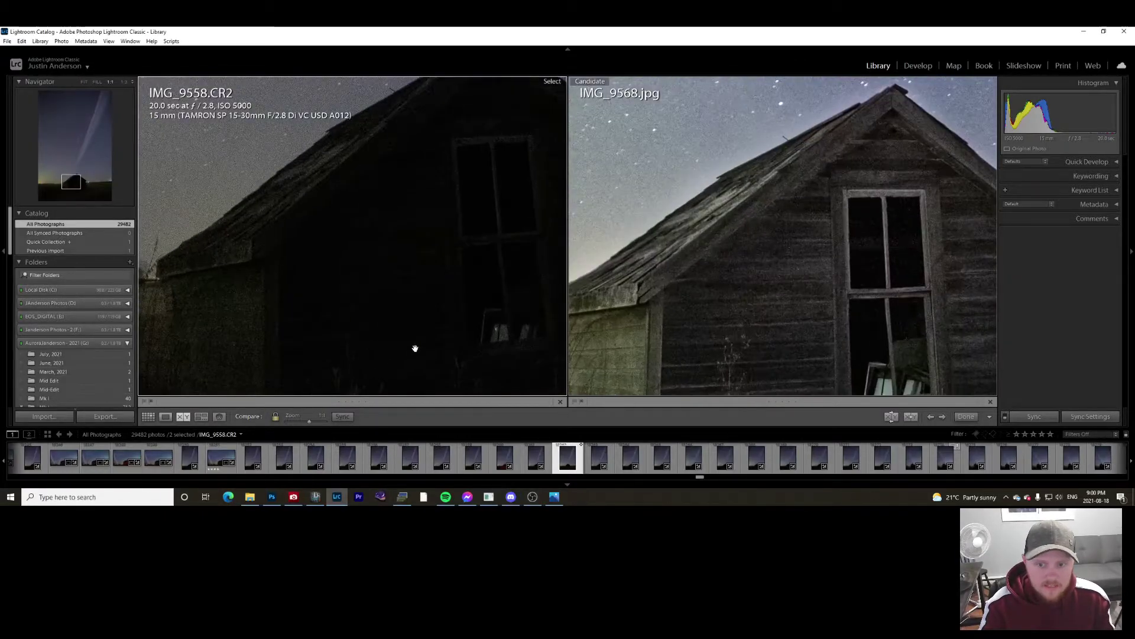
{"action": "left_click_drag", "start_coordinate": [332, 330], "coordinate": [365, 290]}
{"action": "left_click_drag", "start_coordinate": [447, 328], "coordinate": [419, 295]}
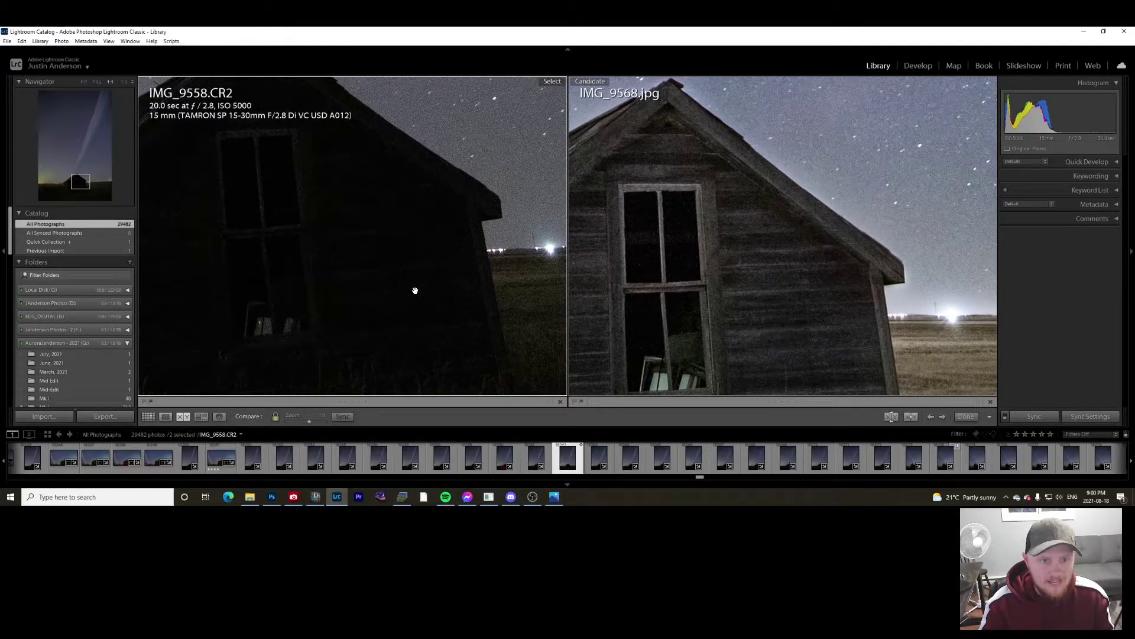
{"action": "scroll", "coordinate": [424, 279], "scroll_direction": "down", "scroll_amount": 2}
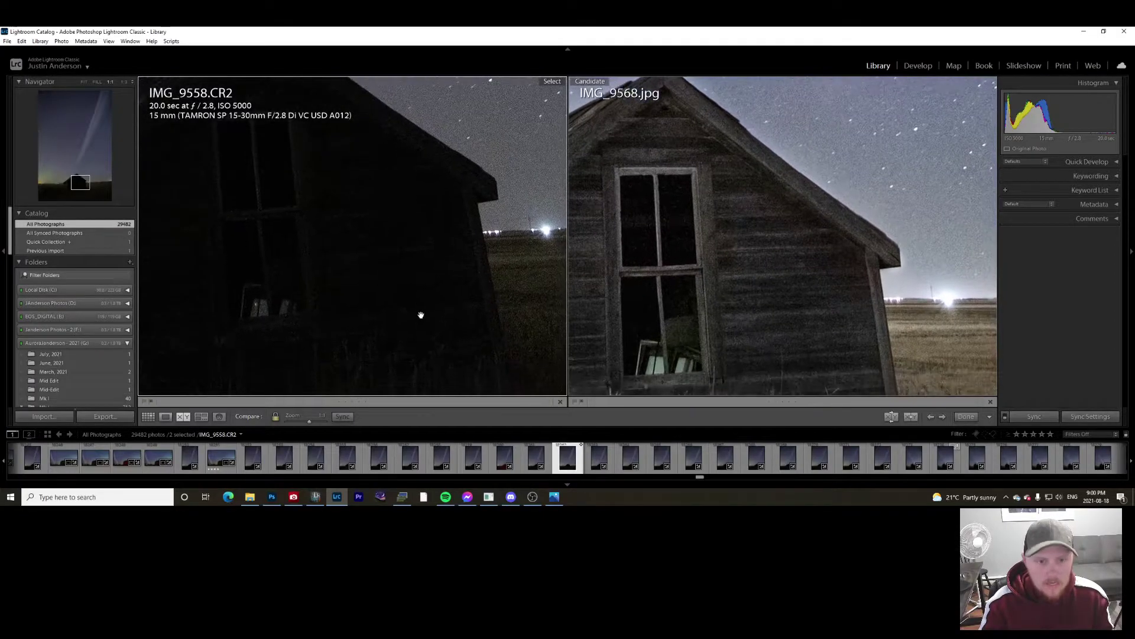
{"action": "scroll", "coordinate": [421, 309], "scroll_direction": "down", "scroll_amount": 2}
{"action": "left_click_drag", "start_coordinate": [452, 286], "coordinate": [306, 299]}
{"action": "left_click_drag", "start_coordinate": [527, 299], "coordinate": [347, 308]}
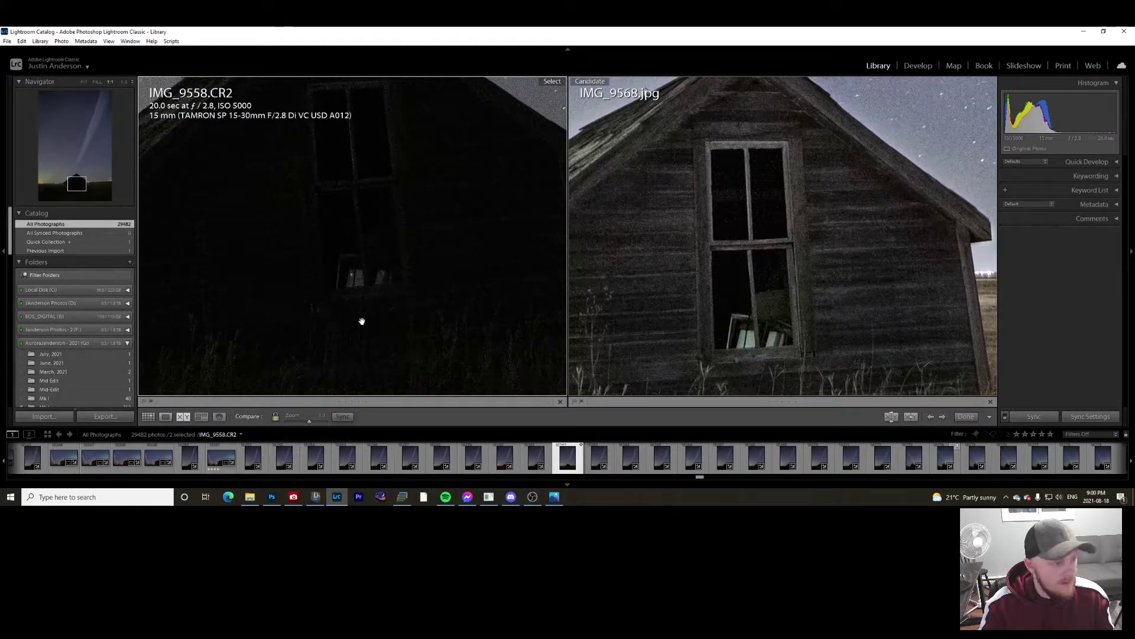
{"action": "left_click", "coordinate": [373, 260]}
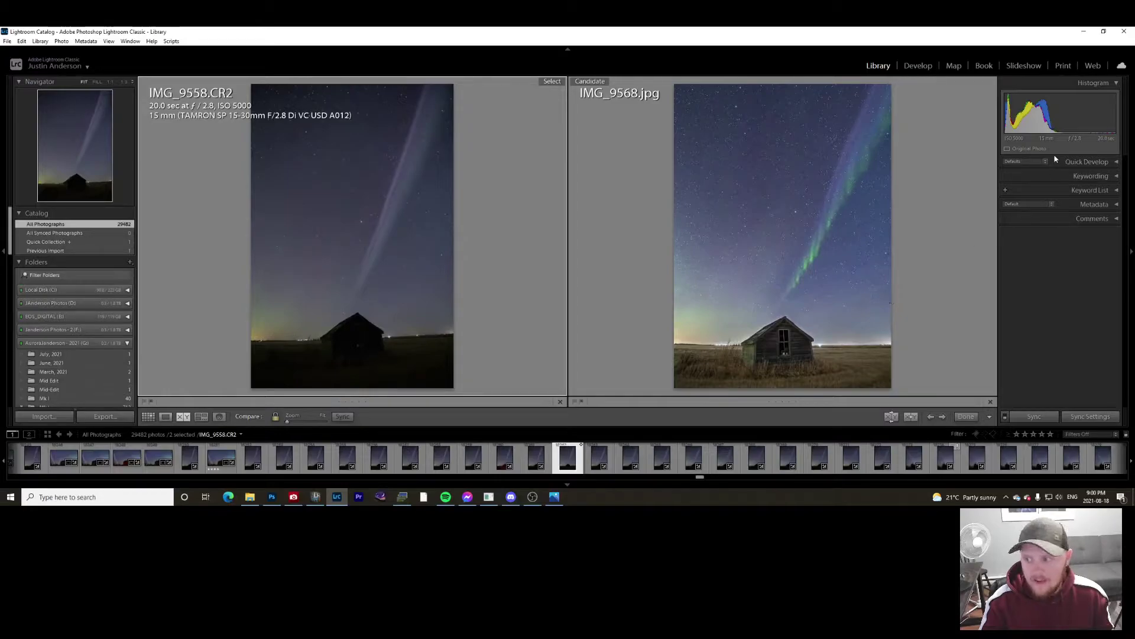
Step: Develop IMG_9558.CR2 with highlights at +9 and shadows at +82, and inspect the shed close up for noise
{"action": "left_click", "coordinate": [918, 66]}
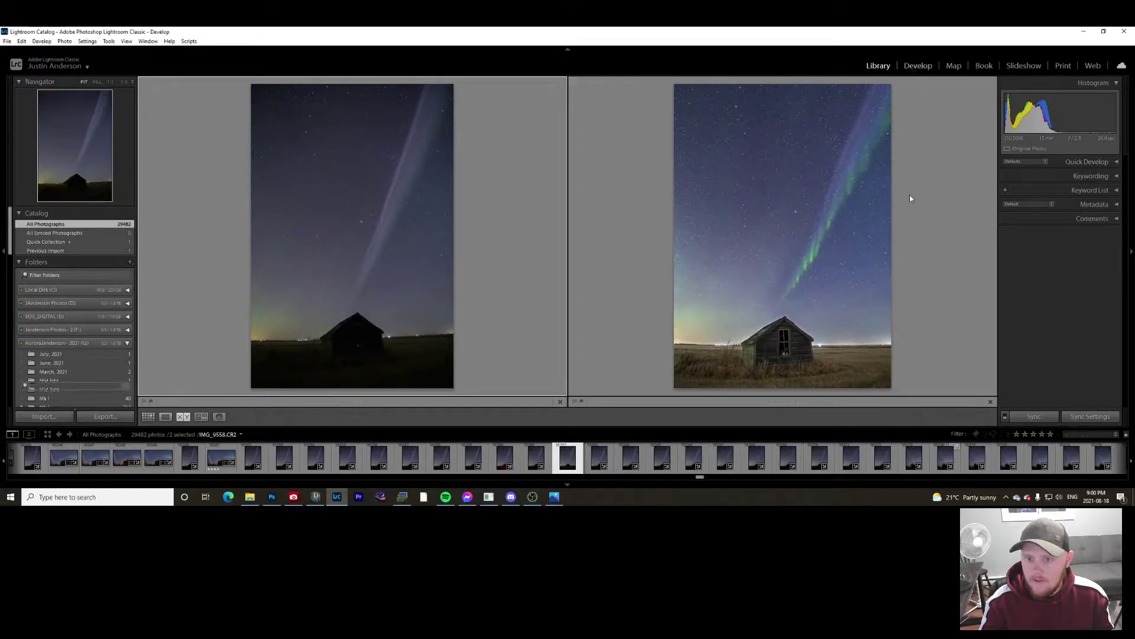
{"action": "left_click_drag", "start_coordinate": [1067, 294], "coordinate": [1087, 304]}
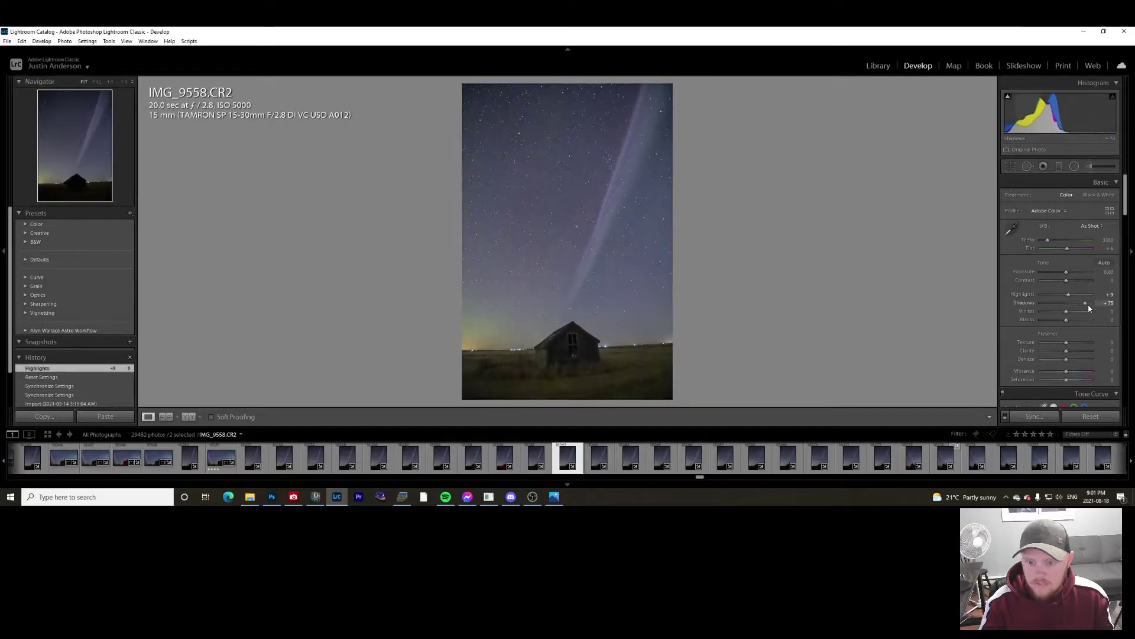
{"action": "left_click_drag", "start_coordinate": [603, 360], "coordinate": [538, 297]}
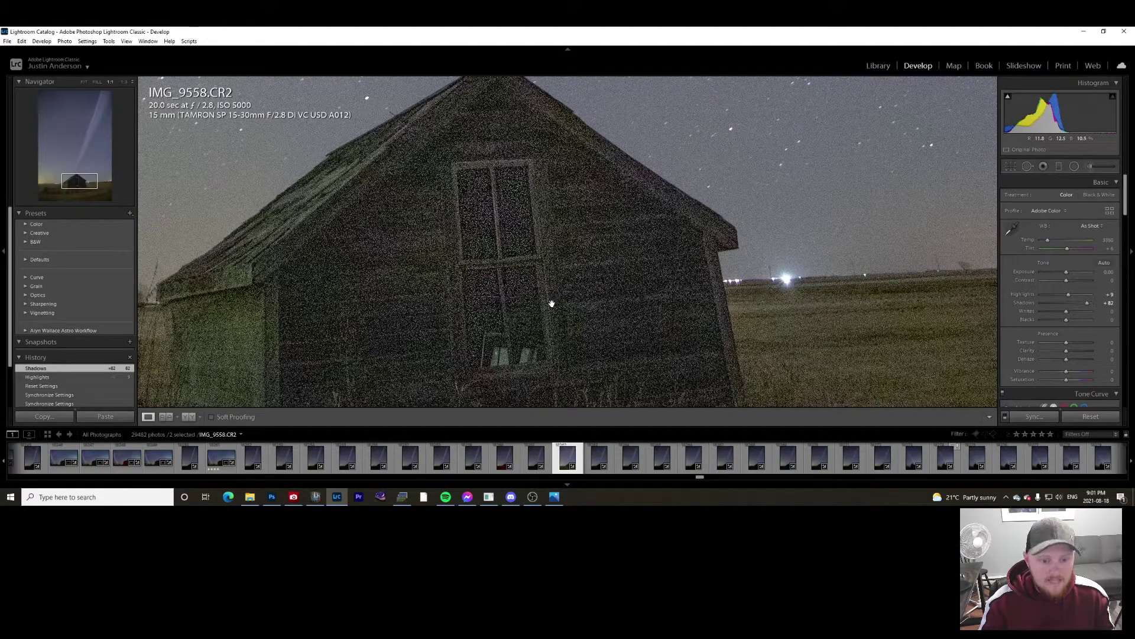
{"action": "left_click", "coordinate": [516, 308]}
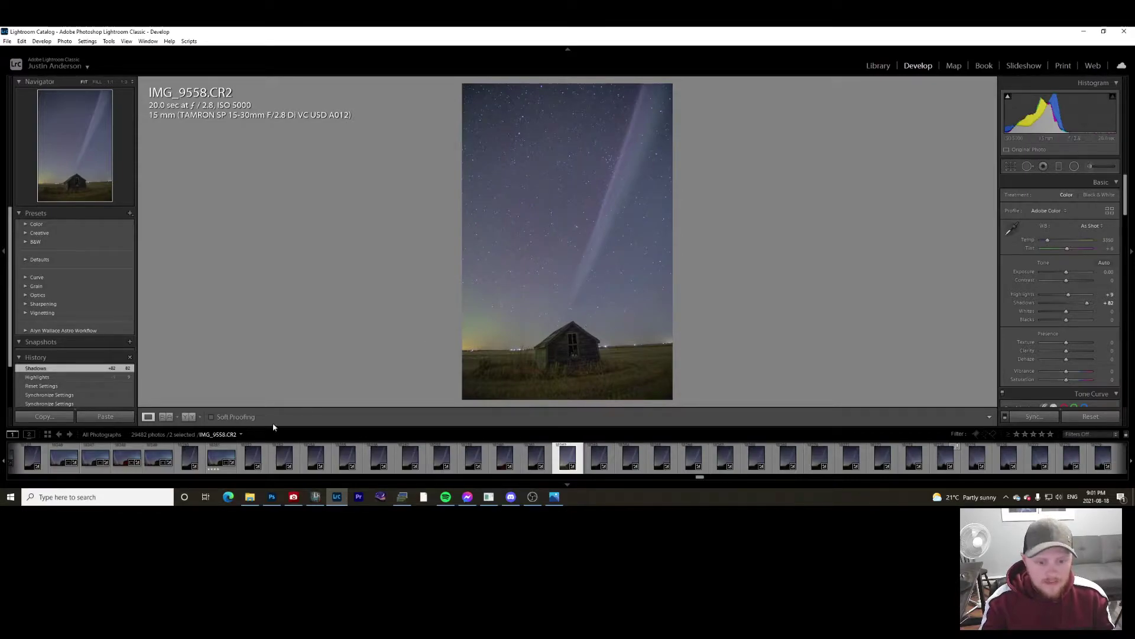
Step: Select the series of night-sky frames from IMG_9547.CR2 through IMG_9568.CR2
{"action": "left_click", "coordinate": [252, 458]}
{"action": "scroll", "coordinate": [462, 464], "scroll_direction": "down", "scroll_amount": 5}
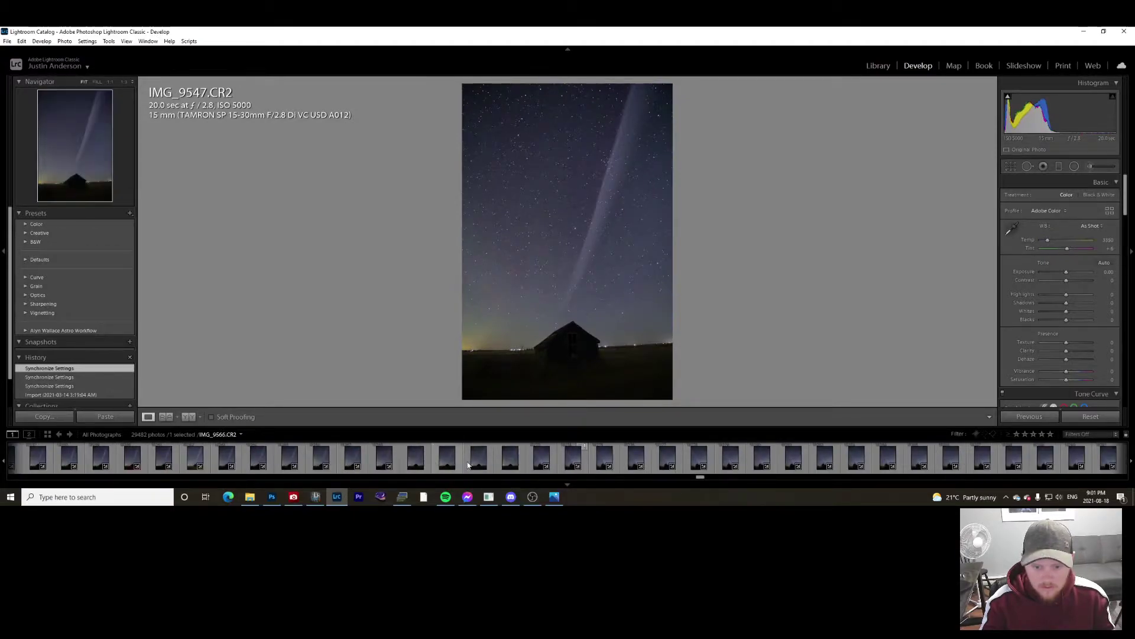
{"action": "left_click", "coordinate": [509, 458], "text": "shift"}
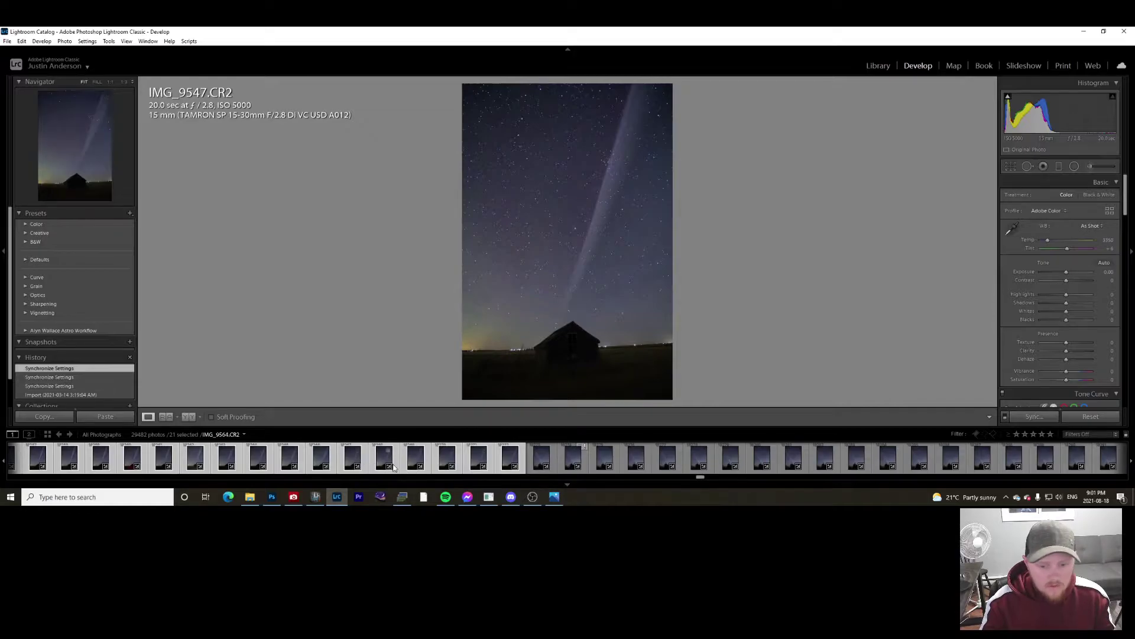
Step: Step back through the selected frames from IMG_9568.CR2 to IMG_9562.CR2, making IMG_9562.CR2 the active photo
{"action": "left_click", "coordinate": [502, 461]}
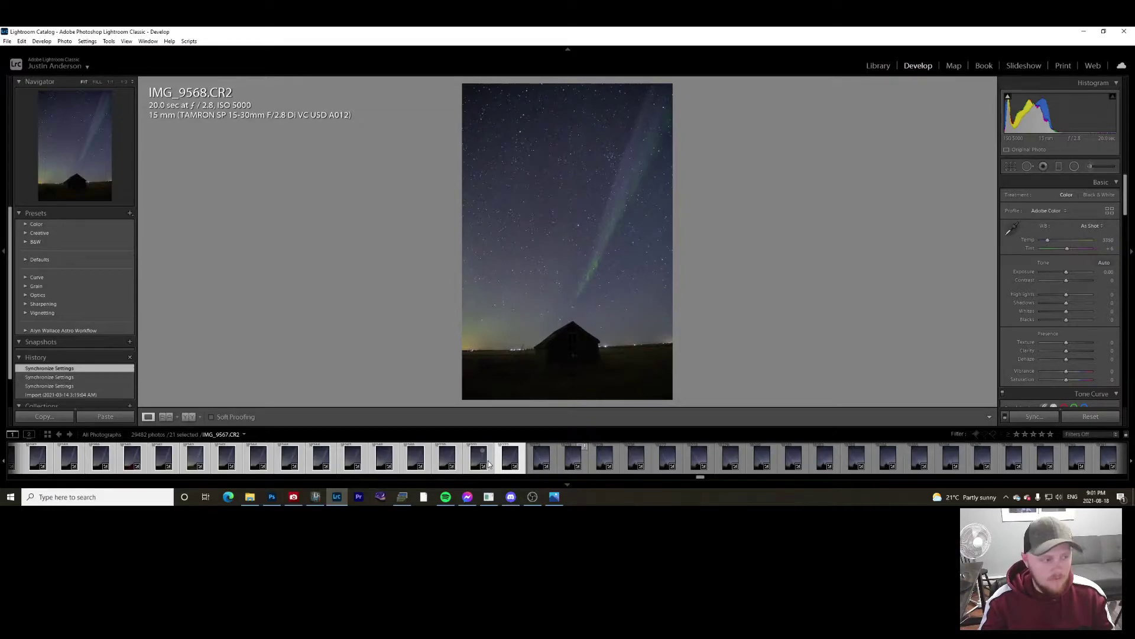
{"action": "key", "text": "Left"}
{"action": "key", "text": "Left"}
{"action": "key", "text": "Left"}
{"action": "key", "text": "Left"}
{"action": "key", "text": "Left"}
{"action": "key", "text": "Left"}
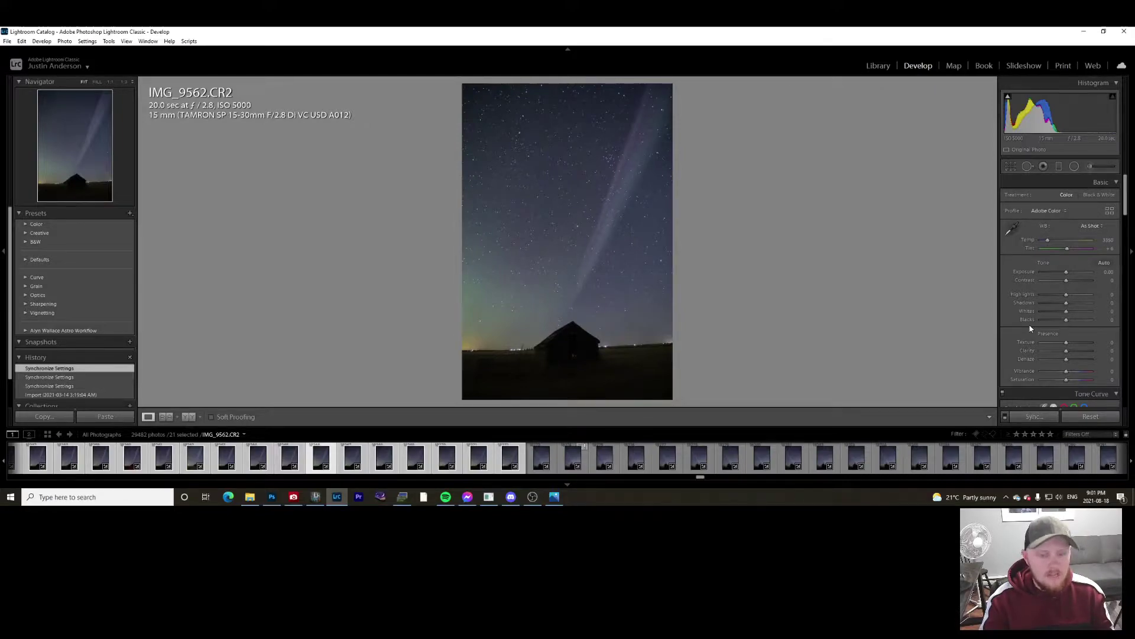
Step: Try contrast +60, blacks -35 and shadows +95 on IMG_9562.CR2, and inspect the shed close up
{"action": "left_click_drag", "start_coordinate": [1066, 280], "coordinate": [1080, 281]}
{"action": "left_click_drag", "start_coordinate": [1068, 326], "coordinate": [1059, 325]}
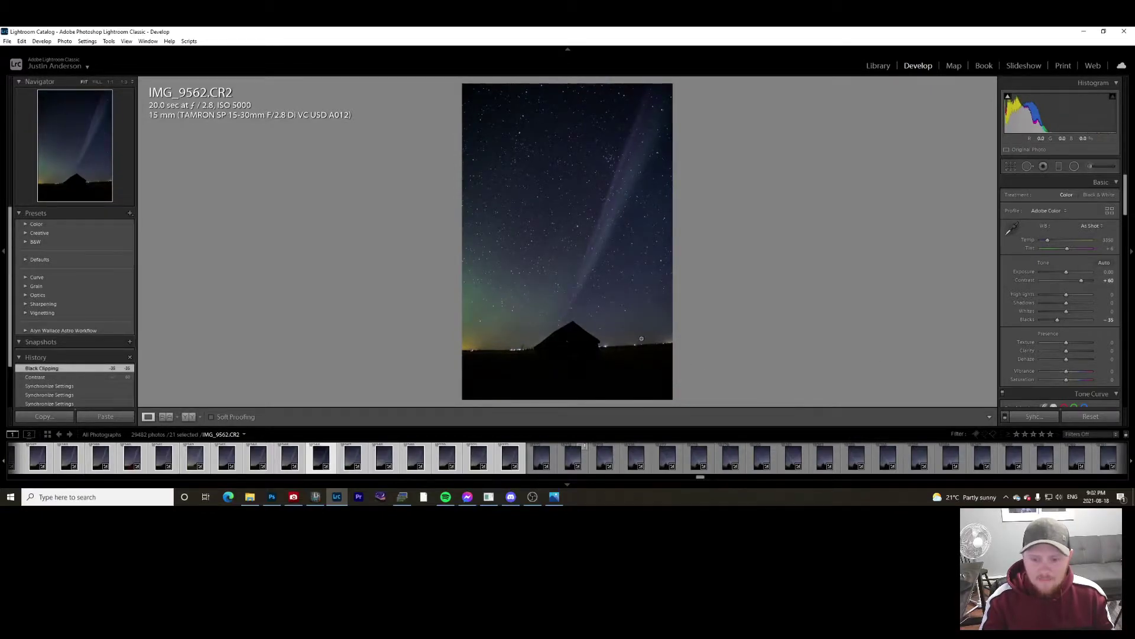
{"action": "left_click_drag", "start_coordinate": [1080, 302], "coordinate": [1090, 302]}
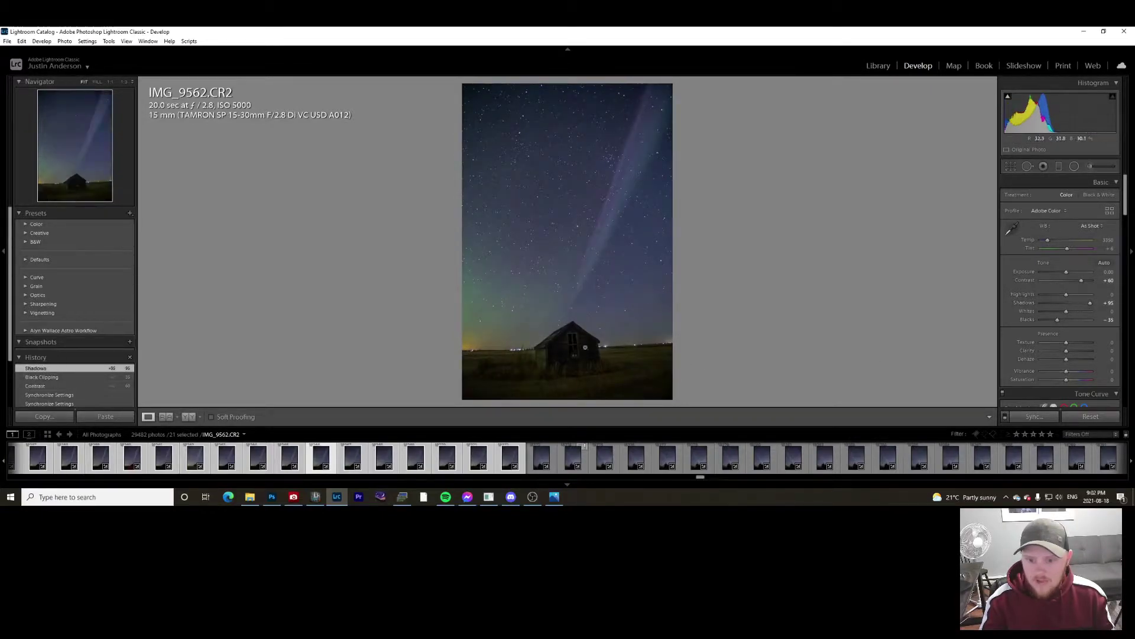
{"action": "left_click", "coordinate": [560, 338]}
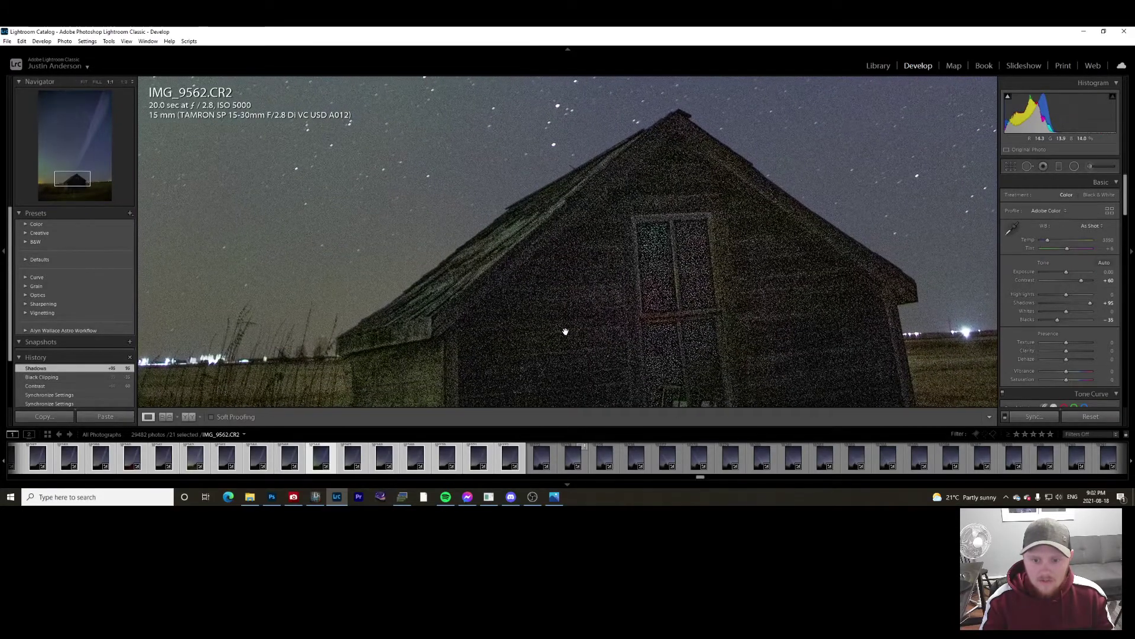
{"action": "left_click_drag", "start_coordinate": [565, 332], "coordinate": [631, 307]}
Step: Set IMG_9562.CR2's blacks to +25, reset its contrast to 0, and set exposure to +0.44 and highlights to +26
{"action": "left_click_drag", "start_coordinate": [1065, 320], "coordinate": [1074, 322]}
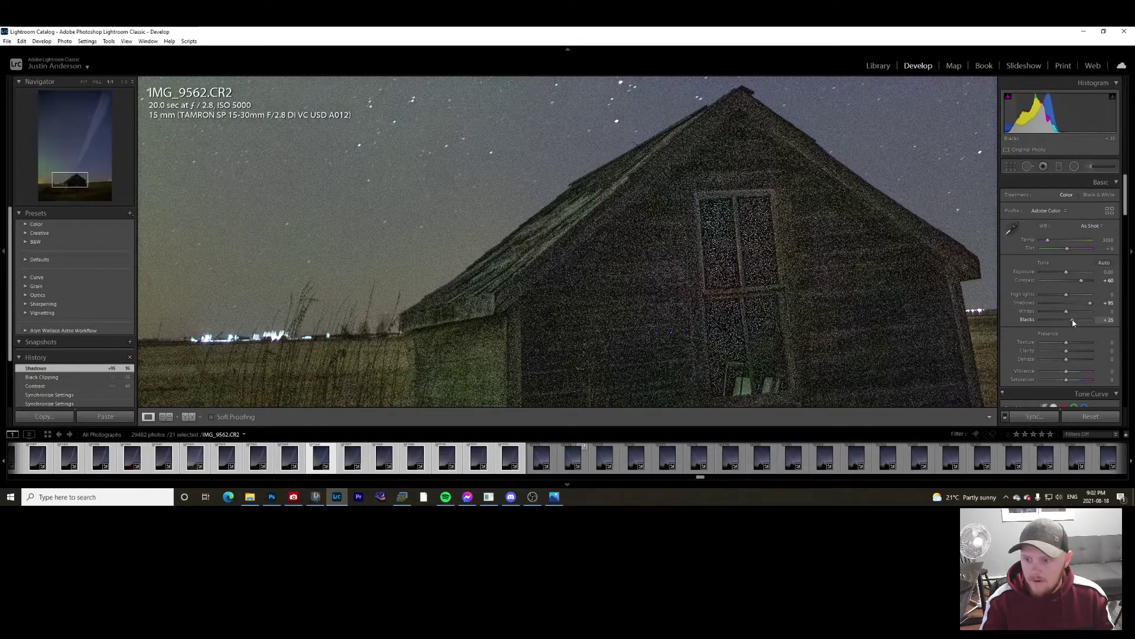
{"action": "left_click", "coordinate": [739, 308]}
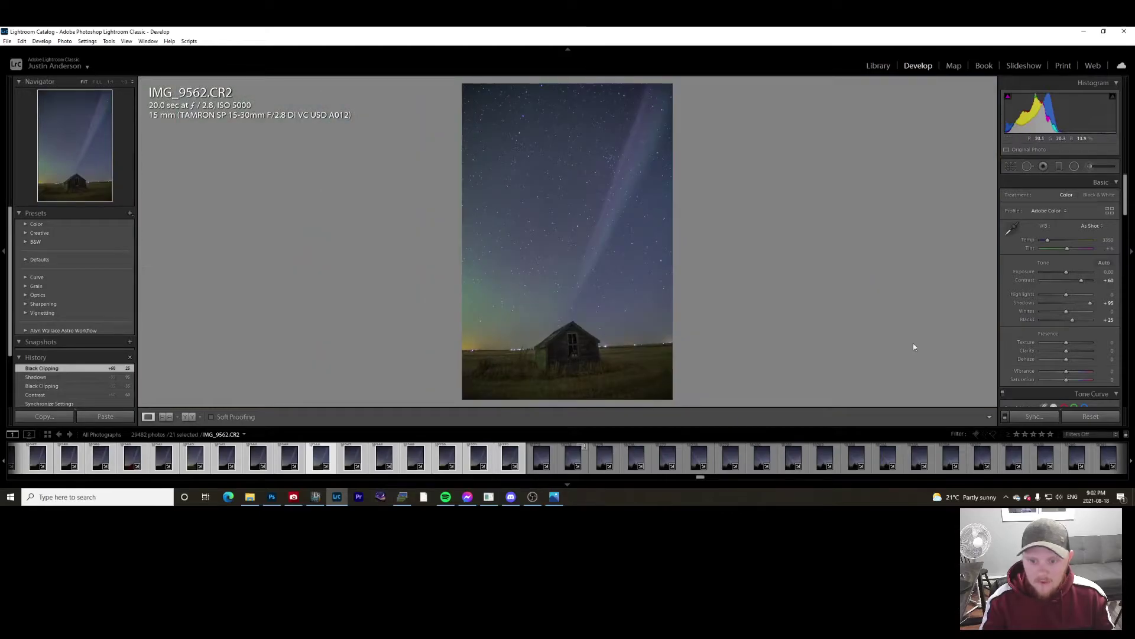
{"action": "double_click", "coordinate": [1077, 281]}
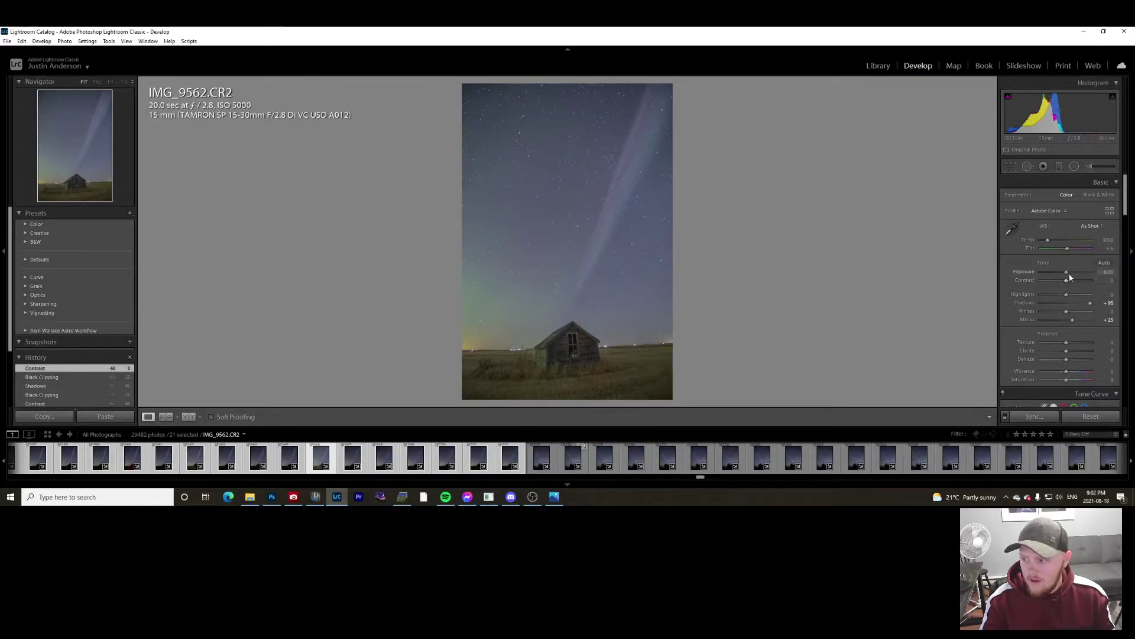
{"action": "left_click_drag", "start_coordinate": [1069, 274], "coordinate": [1075, 295]}
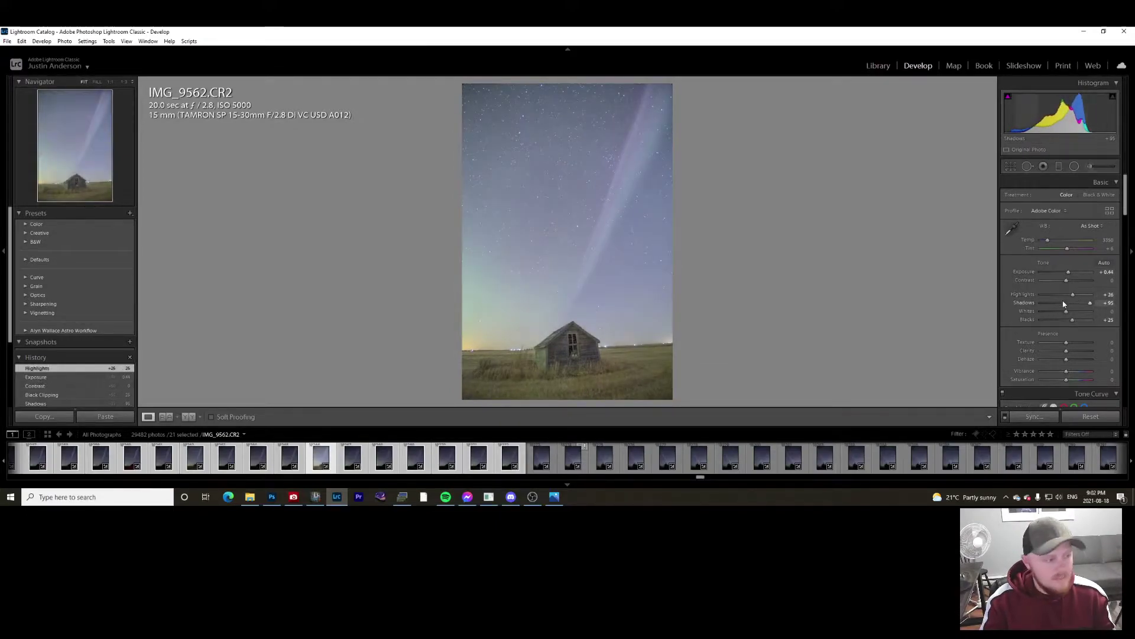
Step: Set the photo's shadows to +60 and whites to +30, and check the noise on the shed close up
{"action": "left_click_drag", "start_coordinate": [1090, 302], "coordinate": [1083, 305]}
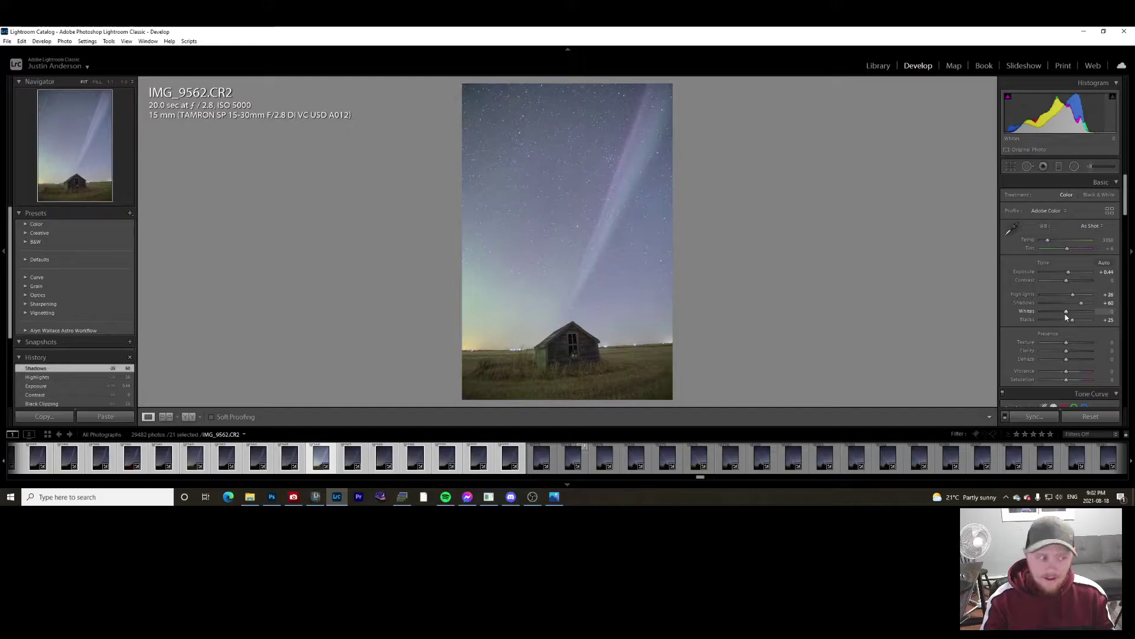
{"action": "left_click_drag", "start_coordinate": [1067, 317], "coordinate": [1075, 314]}
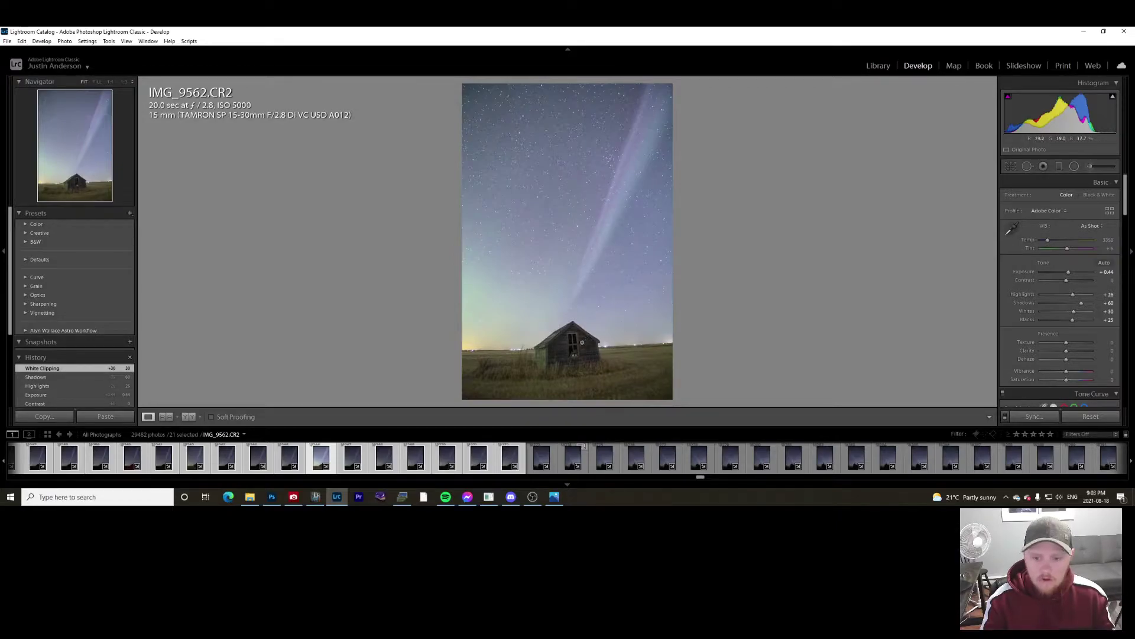
{"action": "left_click", "coordinate": [568, 349]}
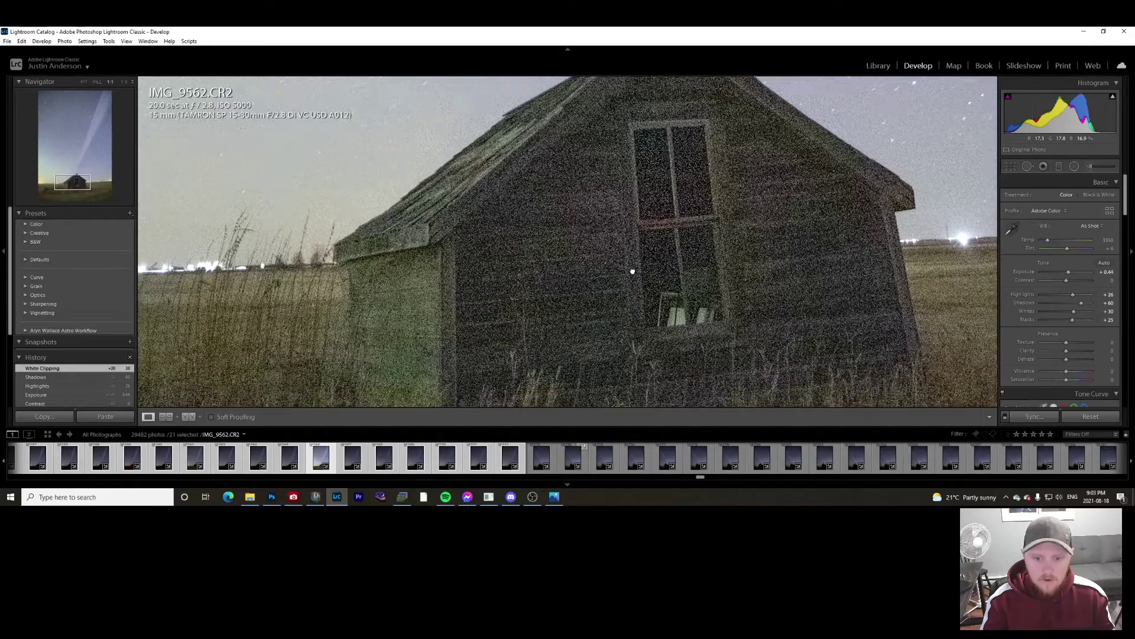
{"action": "left_click_drag", "start_coordinate": [475, 278], "coordinate": [562, 309]}
{"action": "left_click_drag", "start_coordinate": [491, 269], "coordinate": [497, 278]}
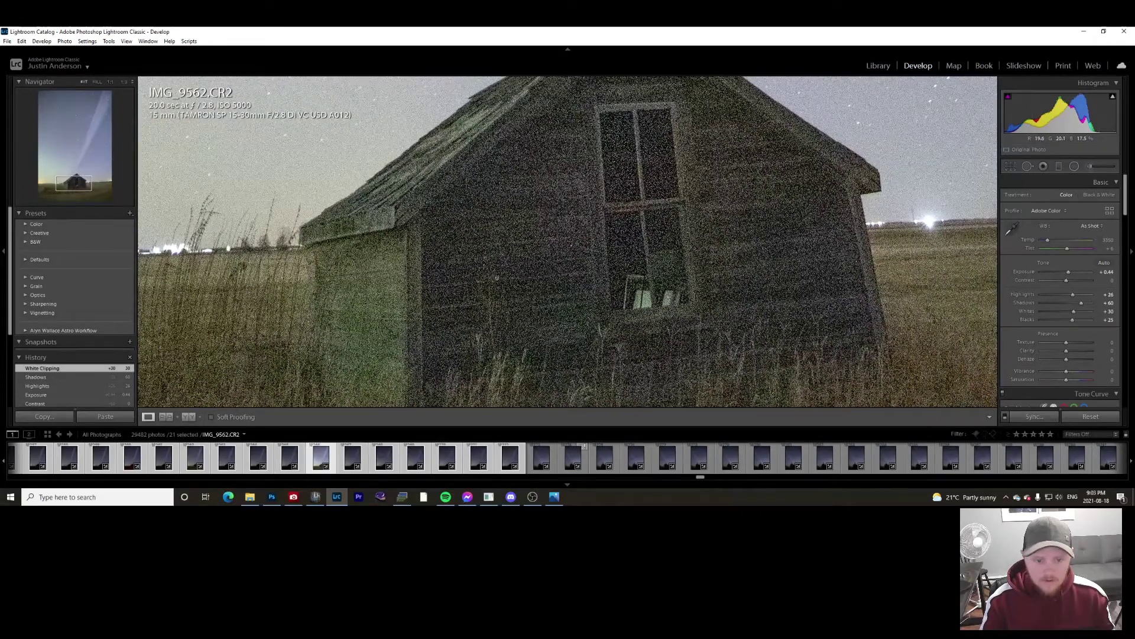
{"action": "left_click", "coordinate": [497, 278]}
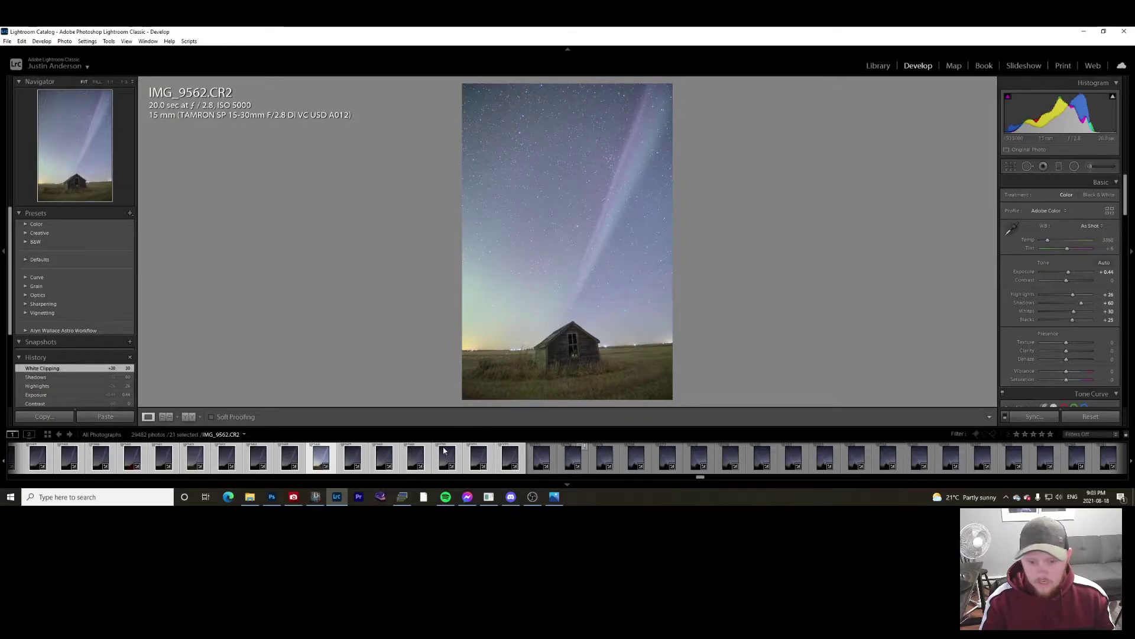
Step: Select frames IMG_9549.CR2 through IMG_9568.CR2 and synchronize all of IMG_9562.CR2's develop settings to them
{"action": "left_click", "coordinate": [505, 460], "text": "shift"}
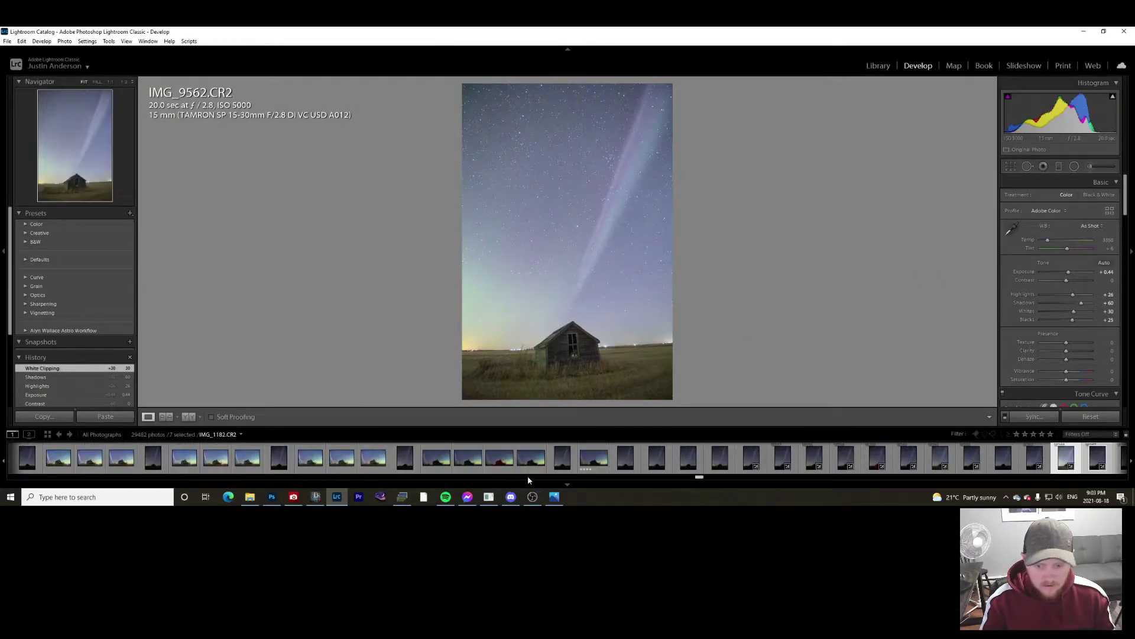
{"action": "scroll", "coordinate": [527, 476], "scroll_direction": "up", "scroll_amount": 3}
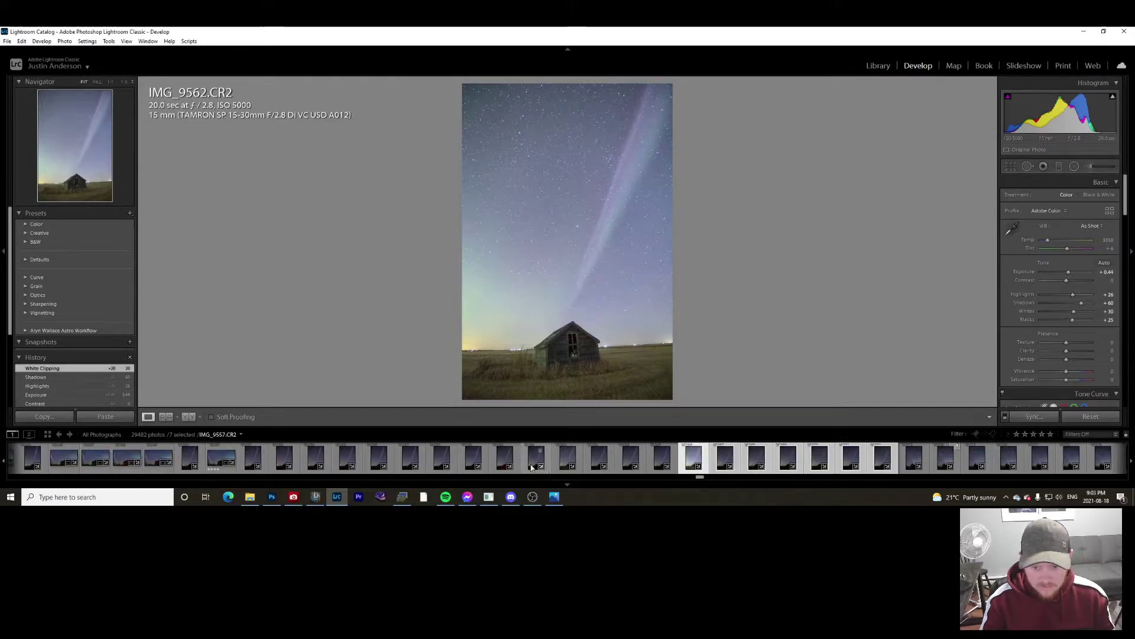
{"action": "left_click", "coordinate": [283, 461], "text": "shift"}
{"action": "left_click", "coordinate": [1035, 416]}
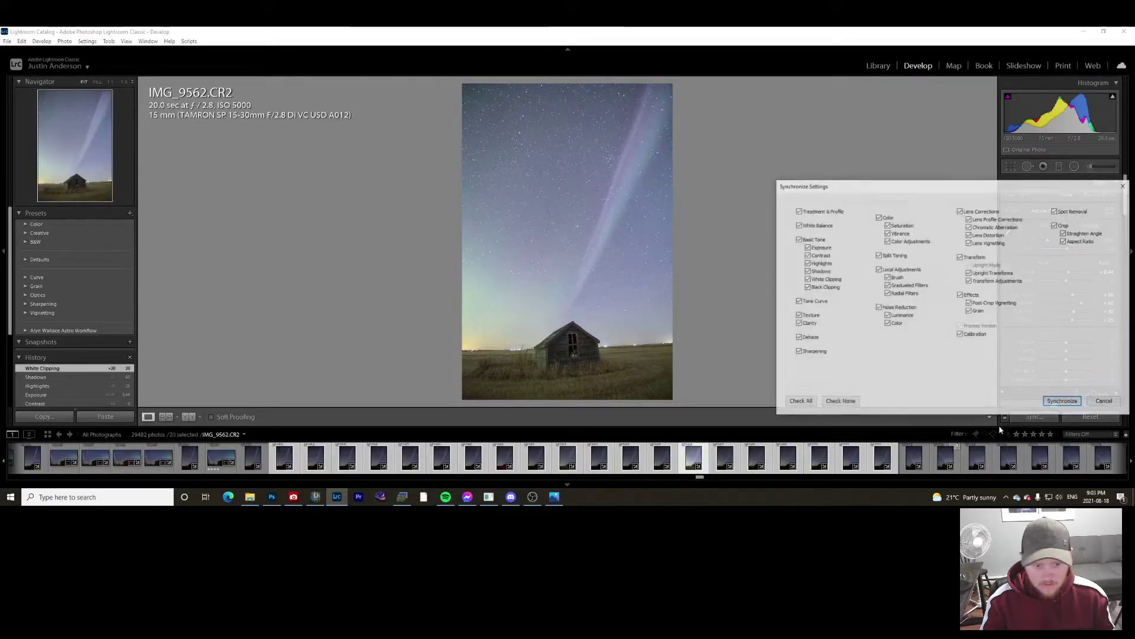
{"action": "left_click", "coordinate": [1064, 402]}
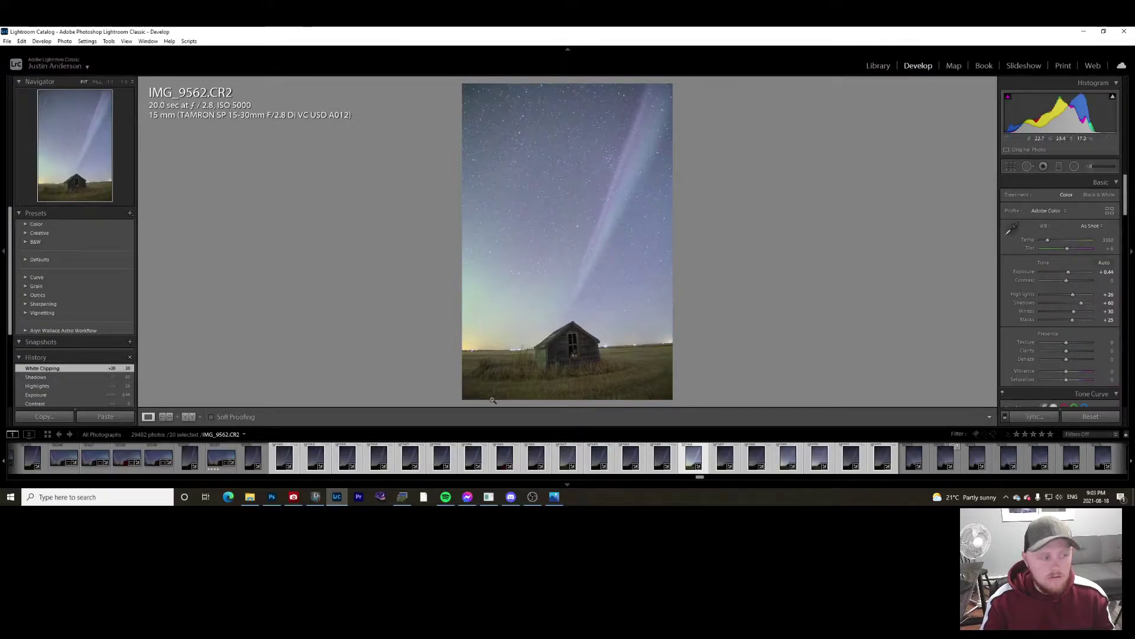
Step: Open the selected frames as layers of one document in Photoshop
{"action": "right_click", "coordinate": [473, 457]}
{"action": "mouse_move", "coordinate": [520, 245]}
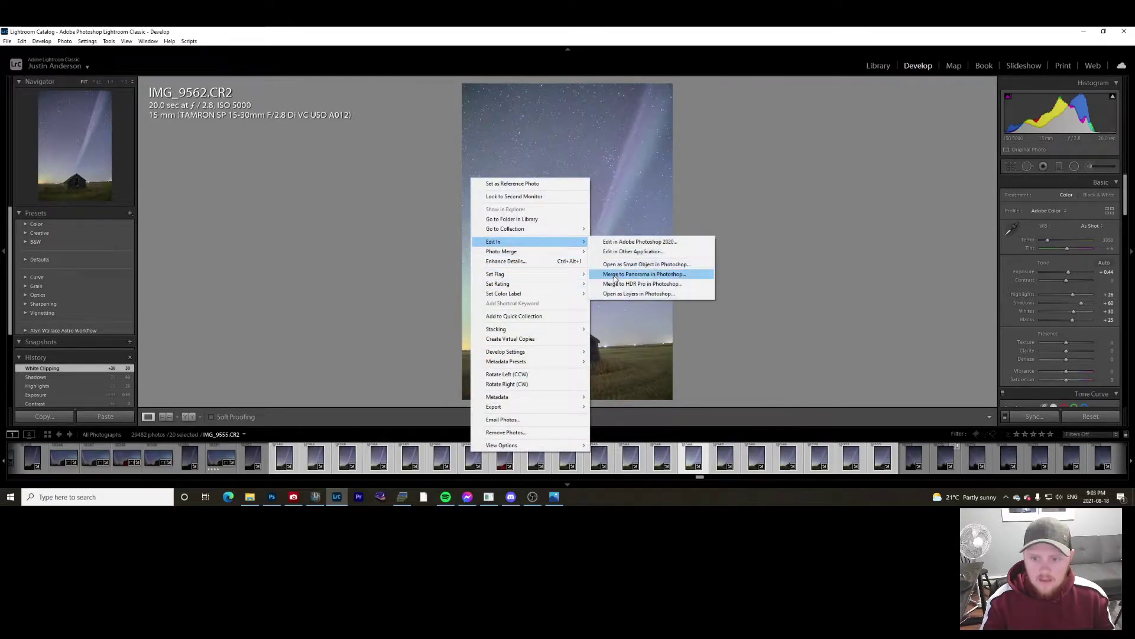
{"action": "left_click", "coordinate": [615, 295]}
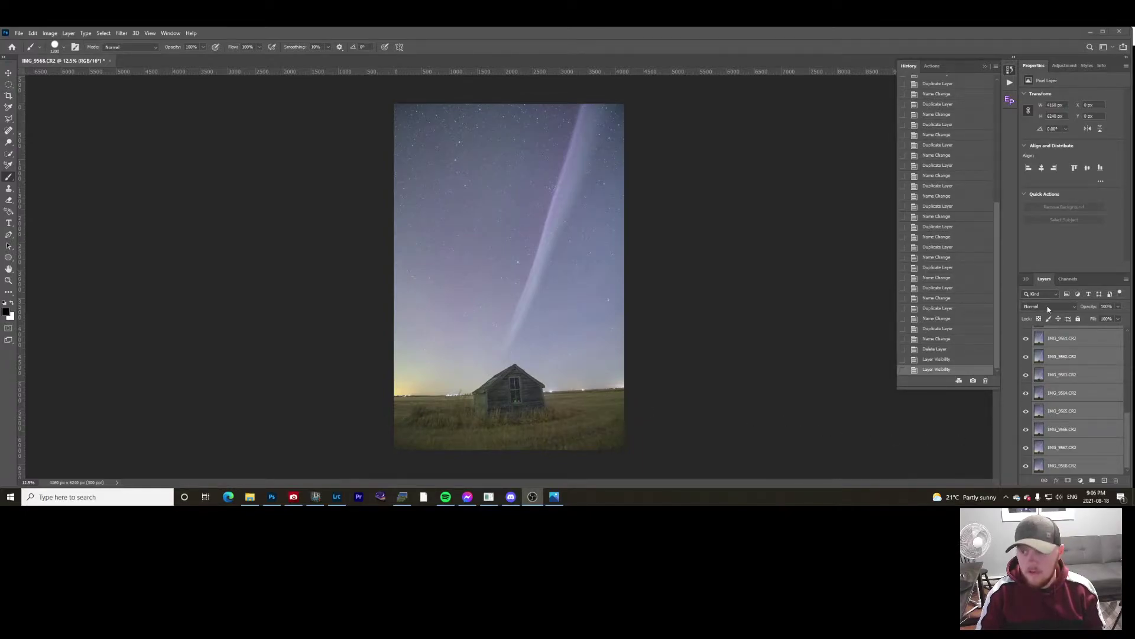
Step: Set the blending mode of all selected frame layers to Difference and view the stack closer around the shed
{"action": "scroll", "coordinate": [1059, 354], "scroll_direction": "up", "scroll_amount": 5}
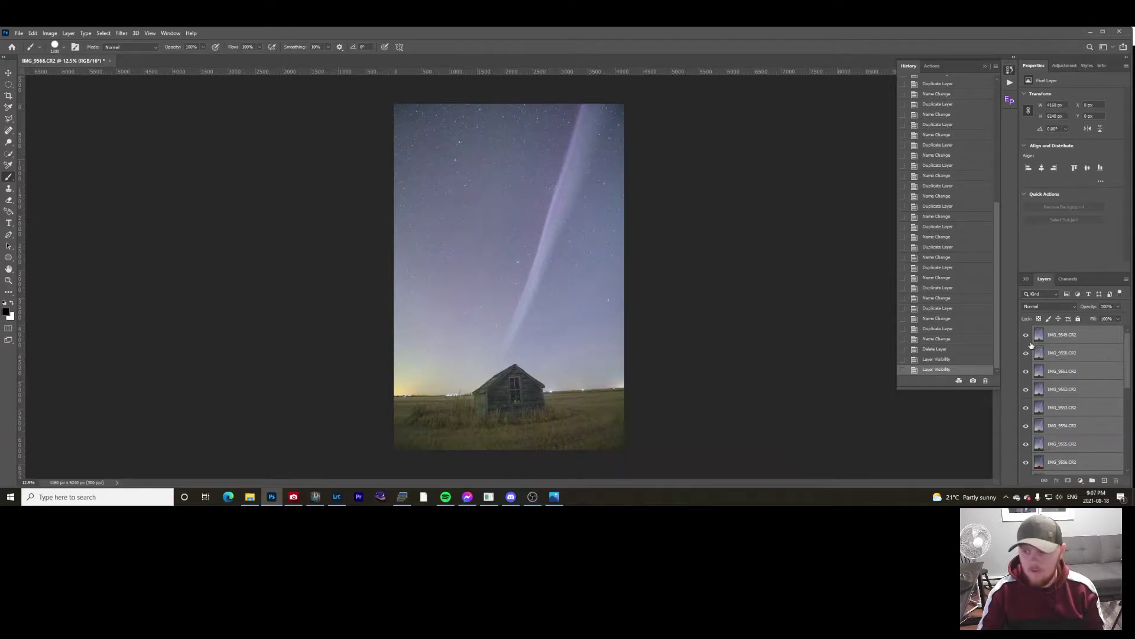
{"action": "left_click", "coordinate": [1049, 306]}
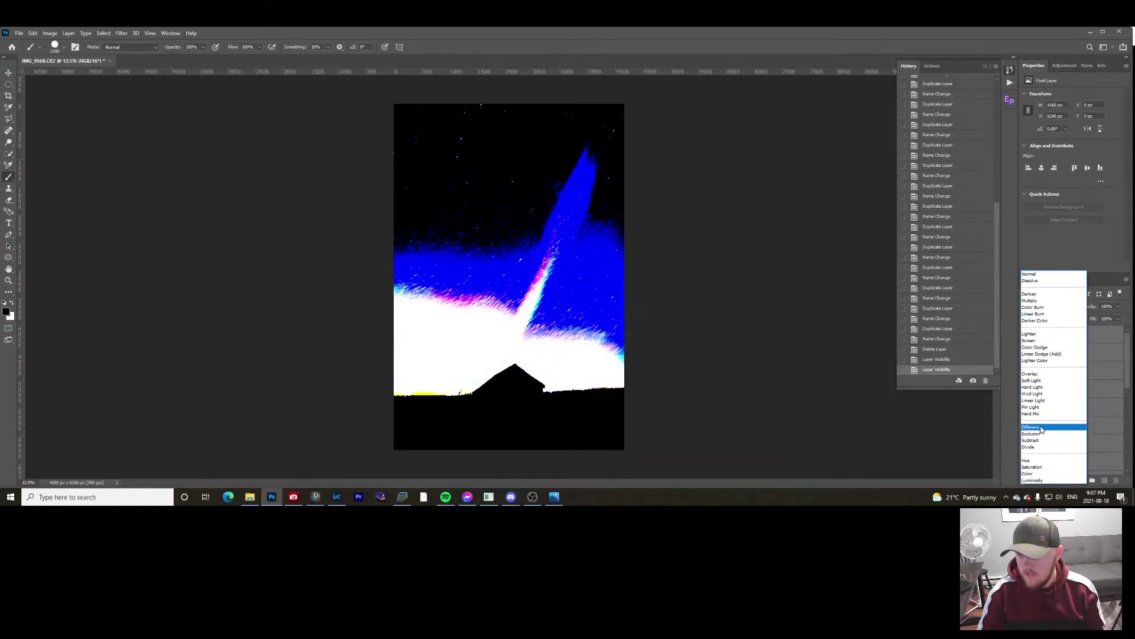
{"action": "left_click", "coordinate": [1042, 427]}
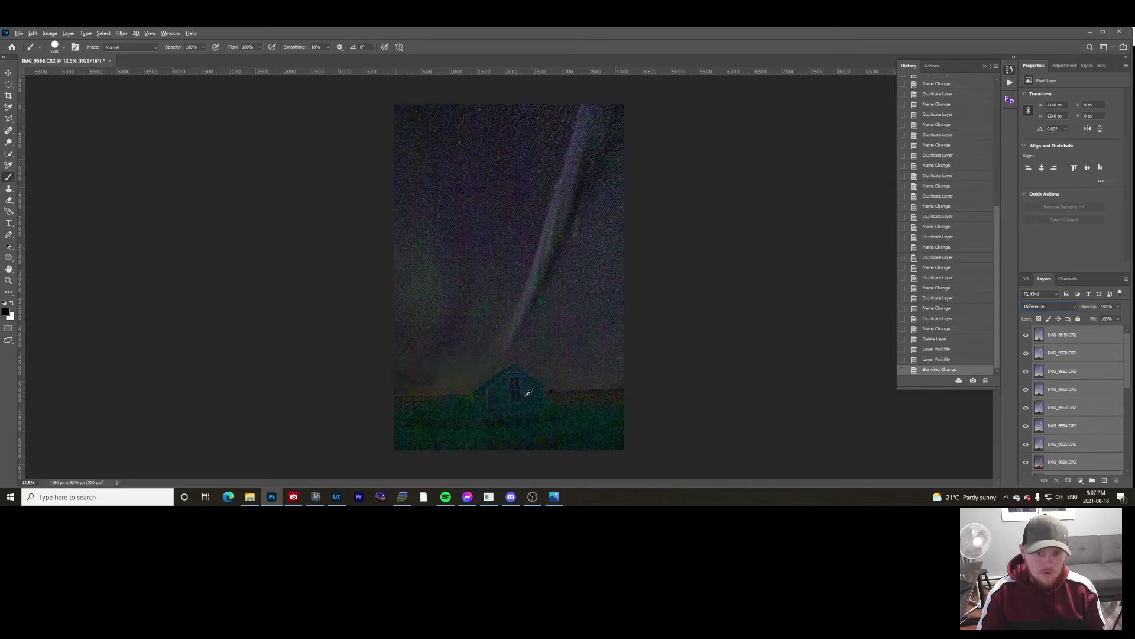
{"action": "scroll", "coordinate": [518, 337], "scroll_direction": "up", "scroll_amount": 3}
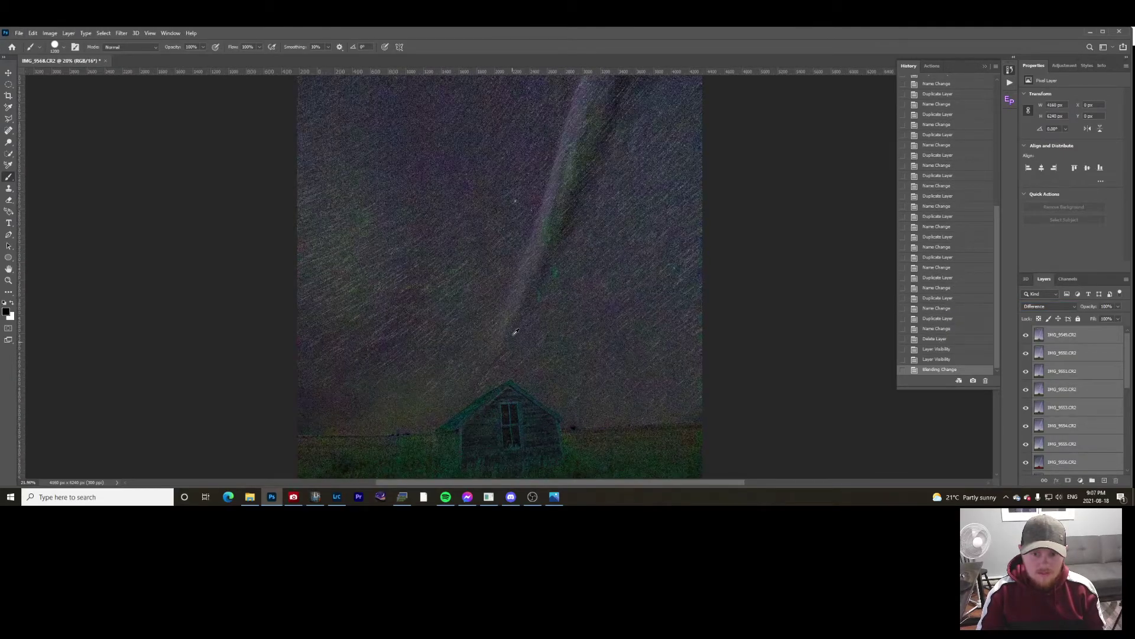
Step: Examine the shed and horizon up close to check the frames' alignment in the Difference blend
{"action": "scroll", "coordinate": [515, 333], "scroll_direction": "up", "scroll_amount": 4}
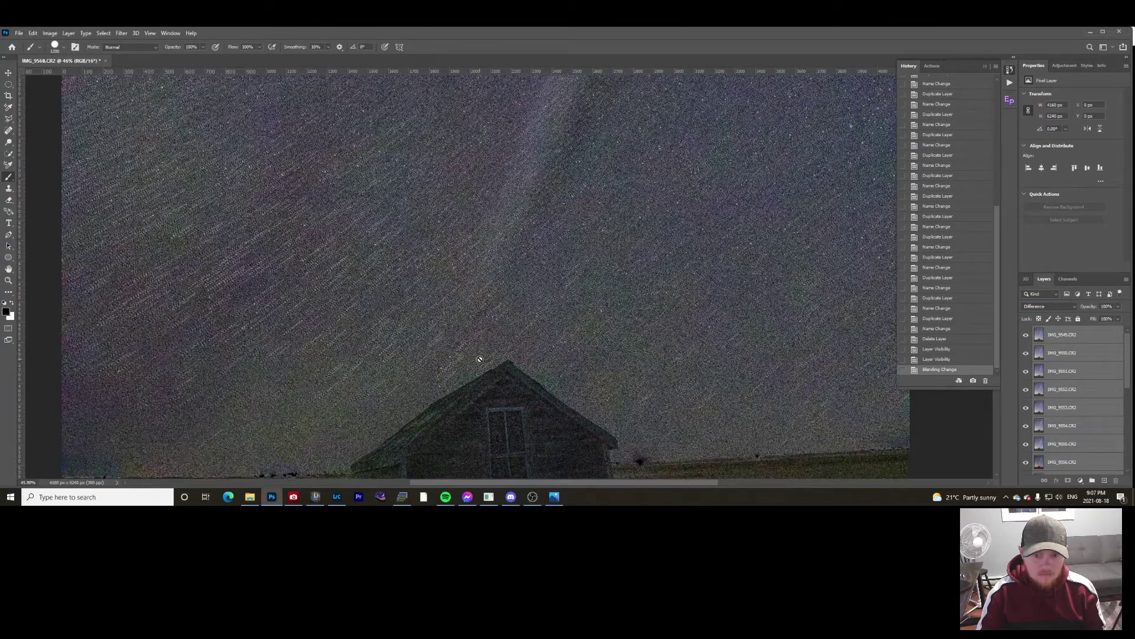
{"action": "scroll", "coordinate": [553, 367], "scroll_direction": "down", "scroll_amount": 3}
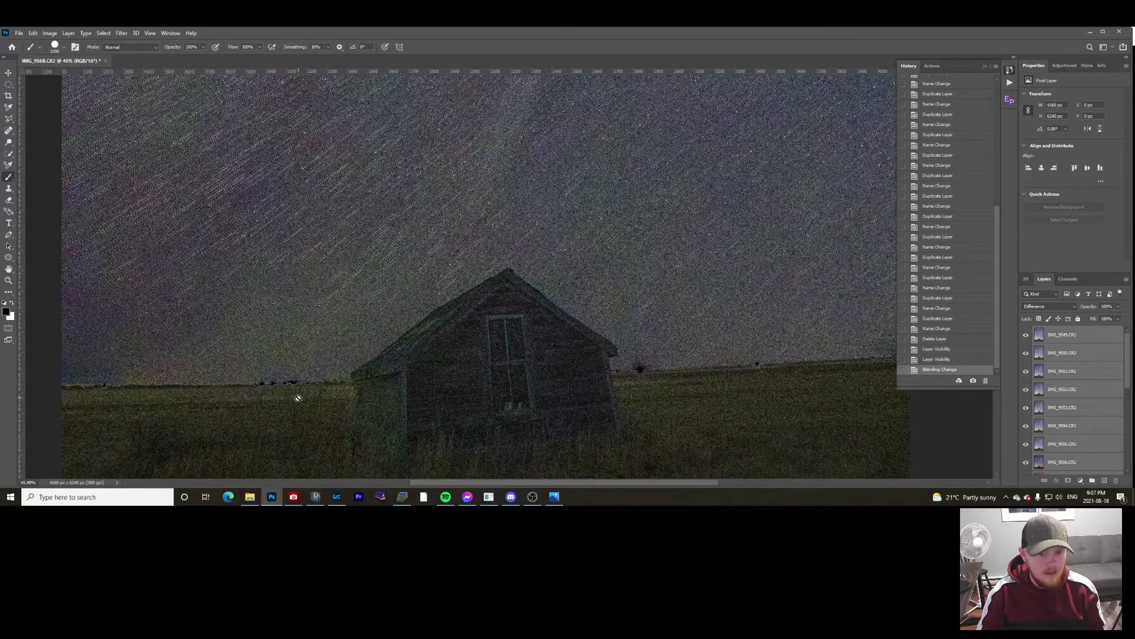
{"action": "scroll", "coordinate": [254, 395], "scroll_direction": "up", "scroll_amount": 1}
{"action": "scroll", "coordinate": [270, 387], "scroll_direction": "up", "scroll_amount": 2}
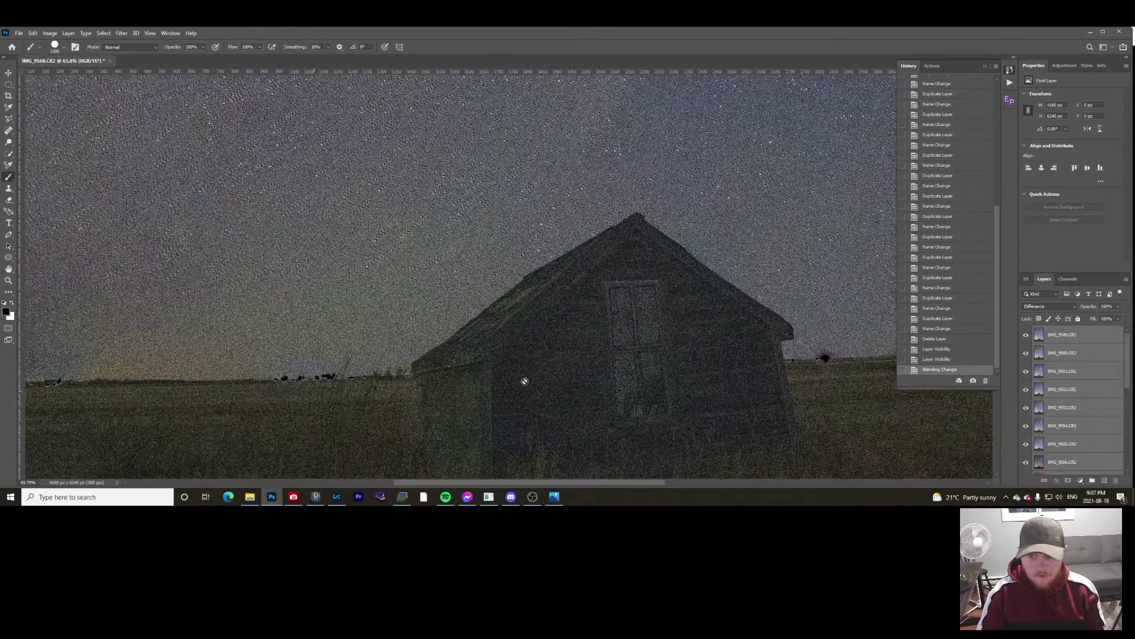
{"action": "scroll", "coordinate": [632, 378], "scroll_direction": "right", "scroll_amount": 3}
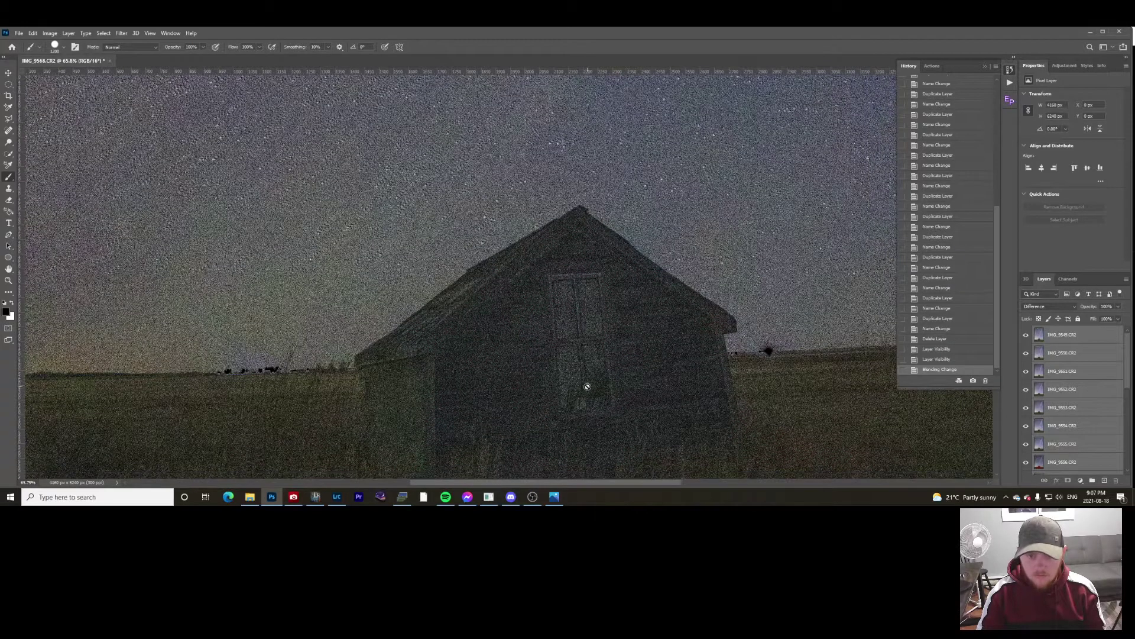
Step: Try shifting the IMG_9549.CR2 layer slightly off the stack to compare the misalignment, and undo the changes to that layer
{"action": "left_click", "coordinate": [1055, 336]}
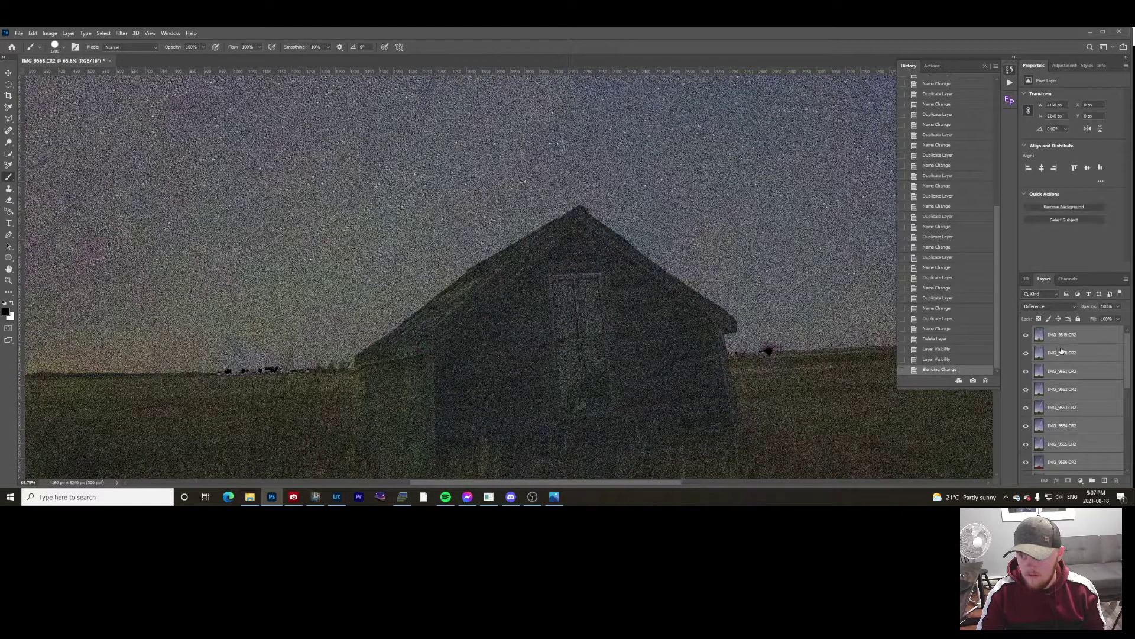
{"action": "left_click", "coordinate": [807, 361]}
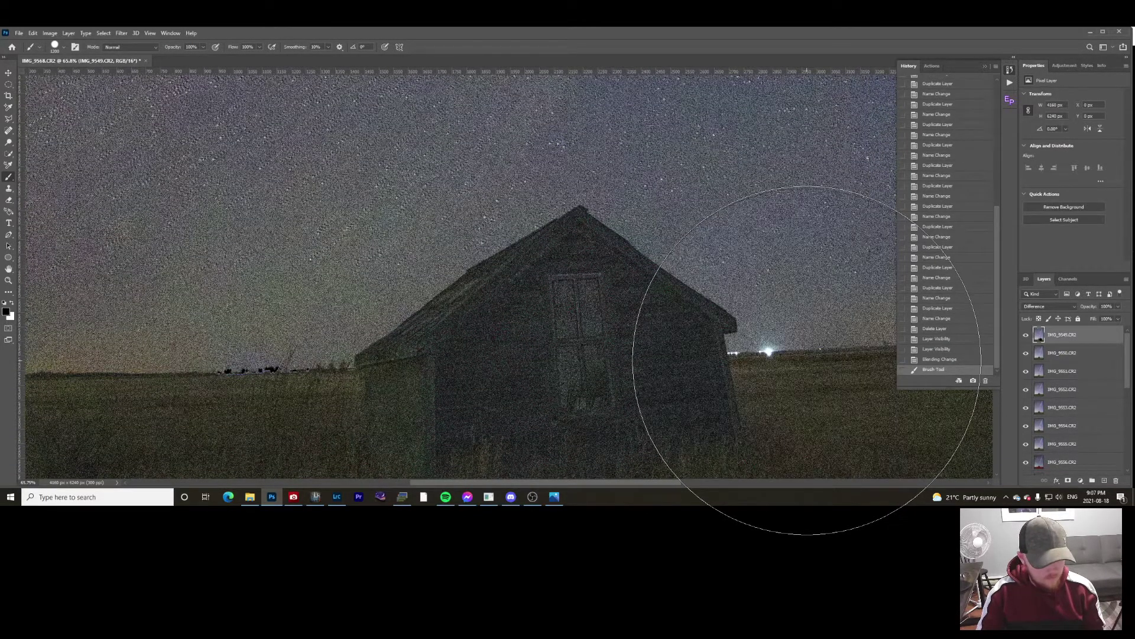
{"action": "key", "text": "v"}
{"action": "left_click_drag", "start_coordinate": [621, 311], "coordinate": [644, 300]}
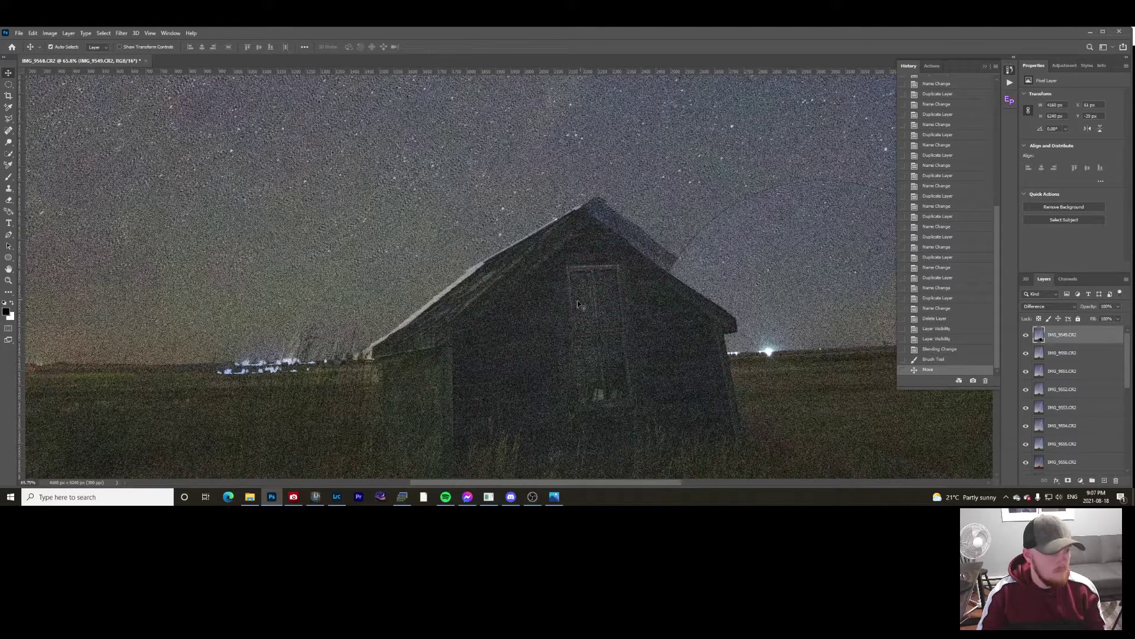
{"action": "key", "text": "ctrl+z"}
{"action": "key", "text": "ctrl+z"}
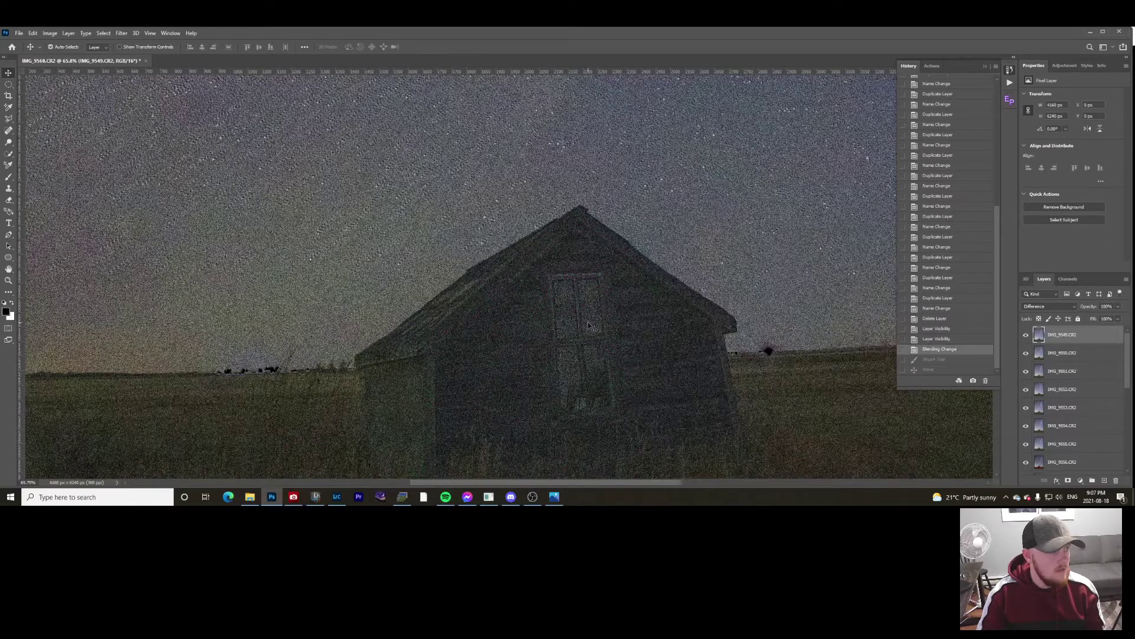
{"action": "key", "text": "ctrl+0"}
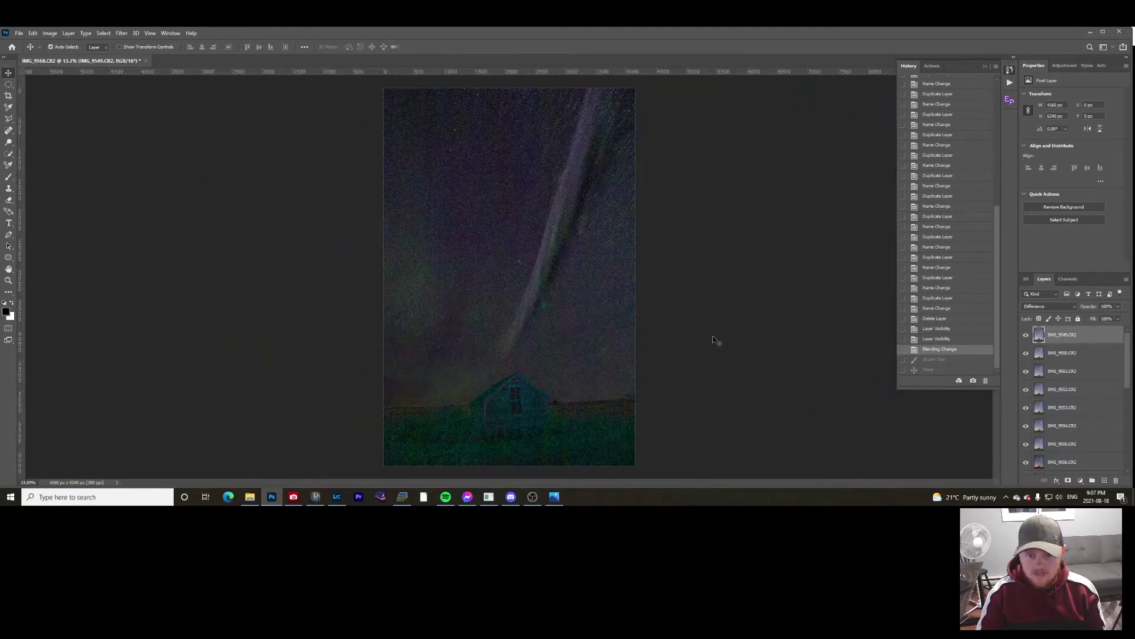
{"action": "key", "text": "ctrl+a"}
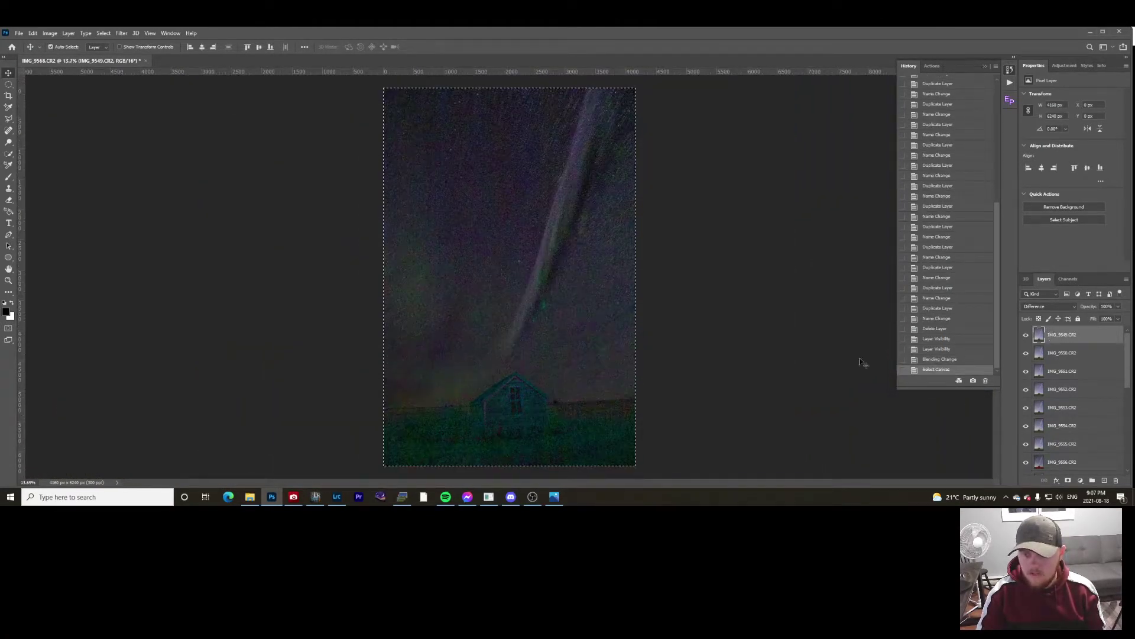
{"action": "key", "text": "ctrl+d"}
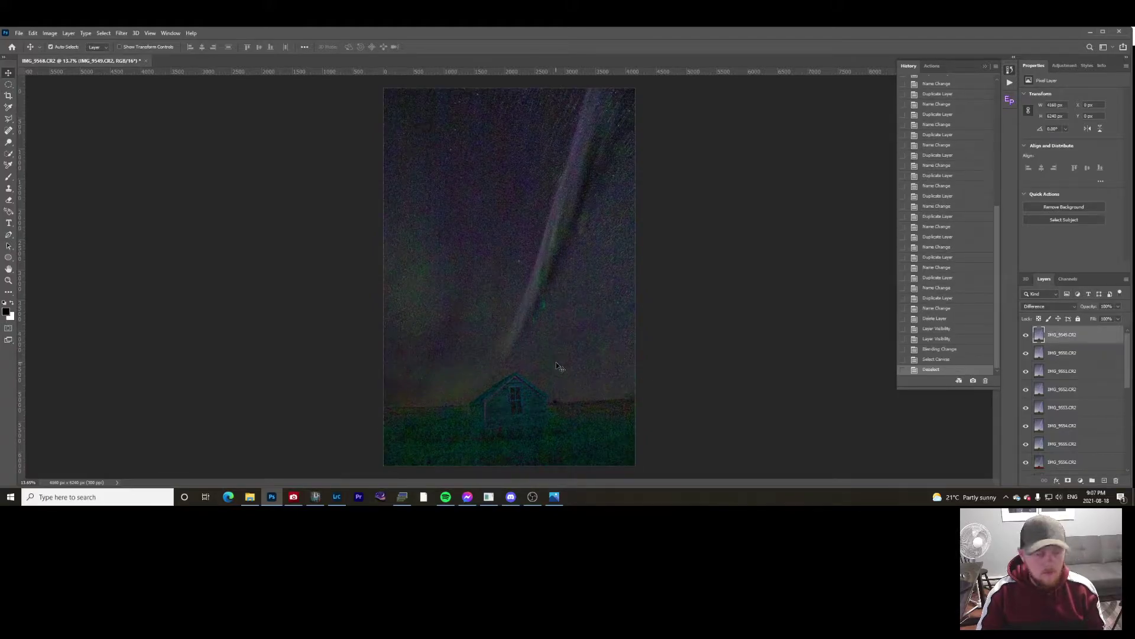
{"action": "key", "text": "ctrl+z"}
{"action": "key", "text": "ctrl+z"}
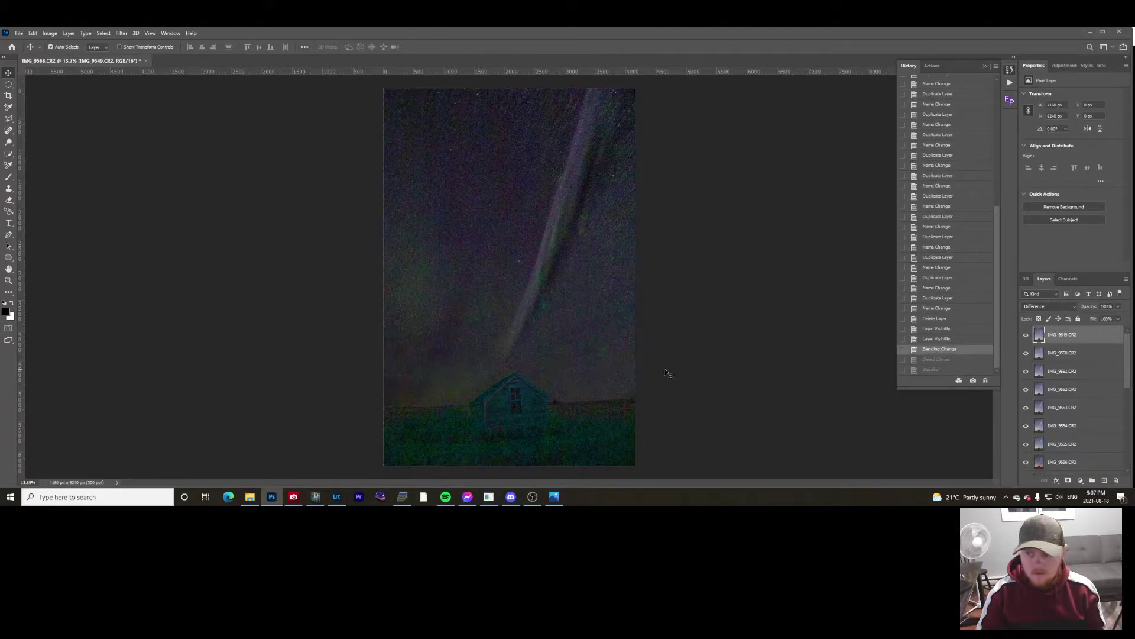
Step: Undo the Difference blending change and convert all frame layers, IMG_9549.CR2 through IMG_9568.CR2, into one smart object
{"action": "key", "text": "ctrl+z"}
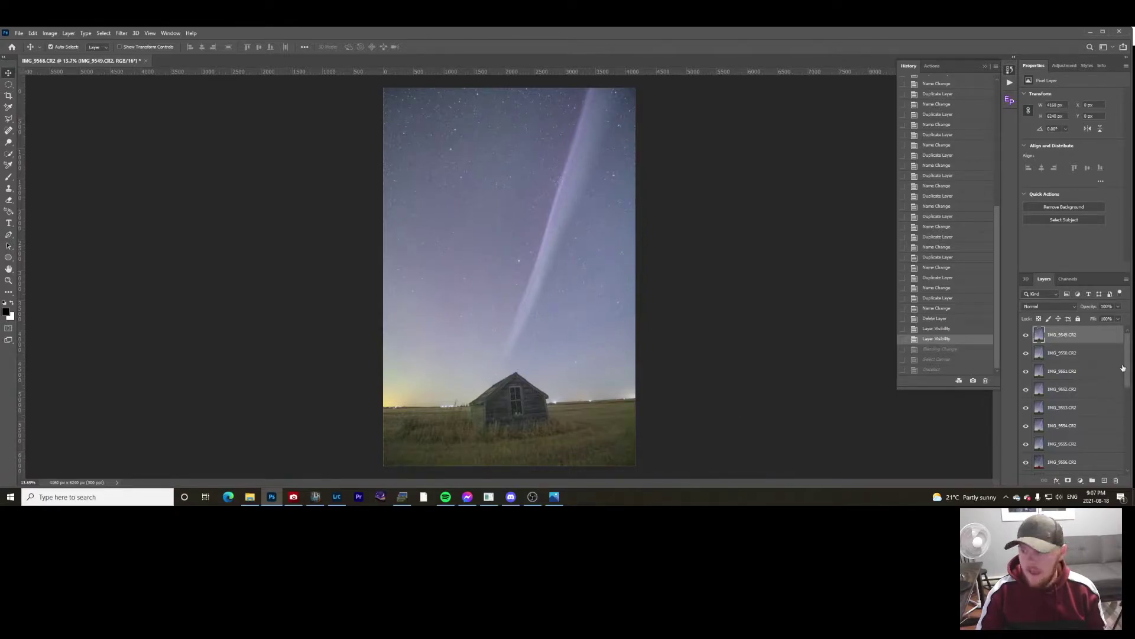
{"action": "left_click_drag", "start_coordinate": [1130, 366], "coordinate": [1114, 452]}
{"action": "left_click", "coordinate": [1092, 466], "text": "shift"}
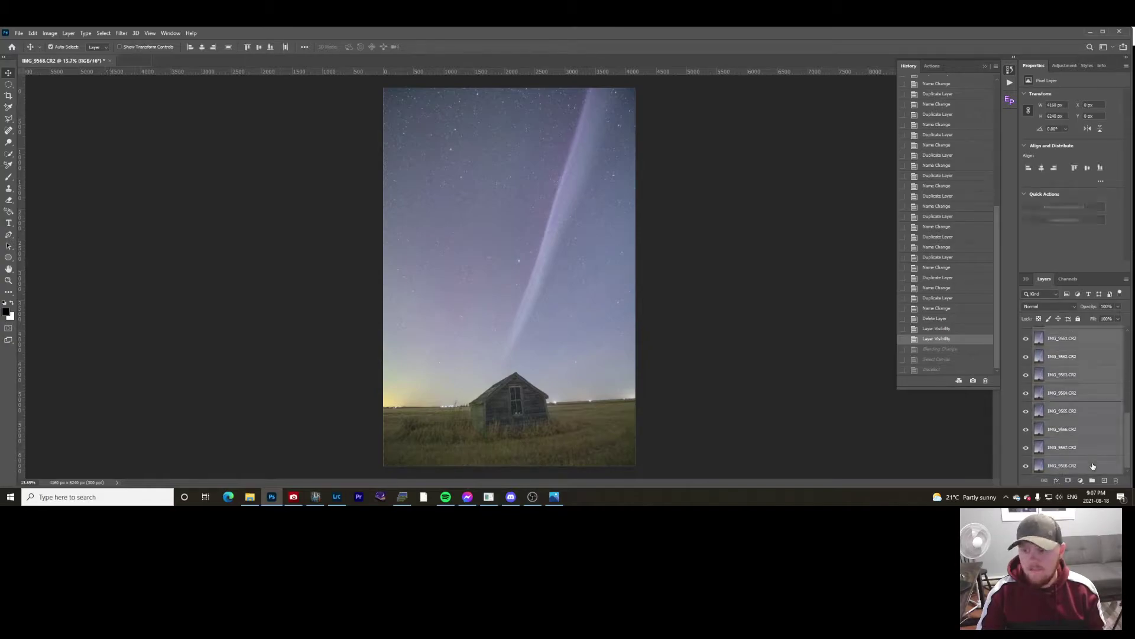
{"action": "scroll", "coordinate": [1053, 417], "scroll_direction": "up", "scroll_amount": 5}
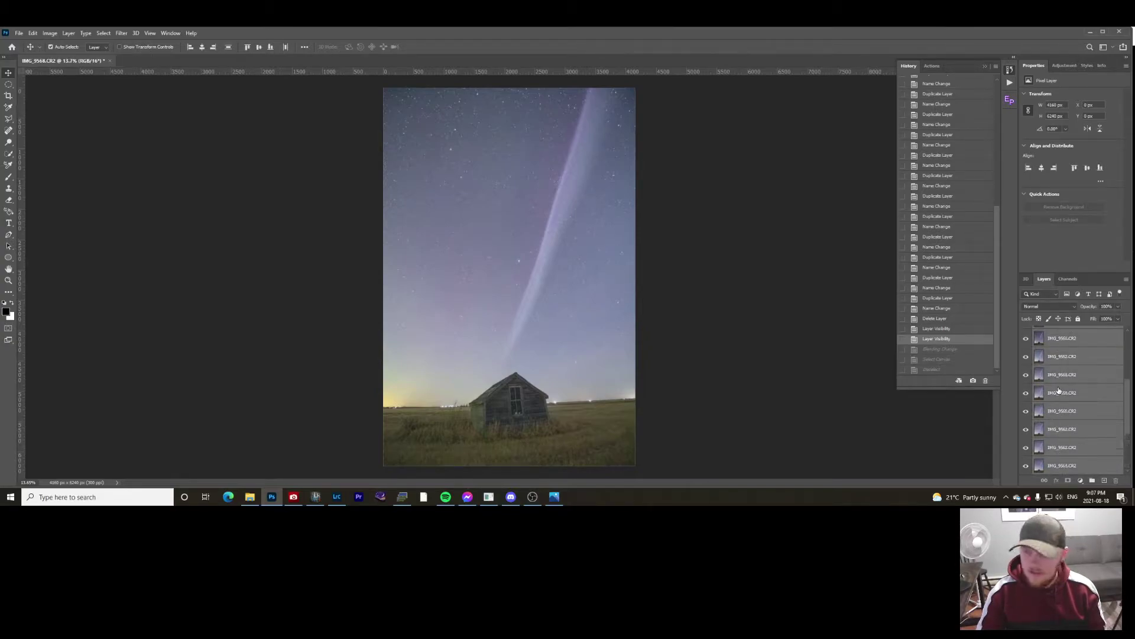
{"action": "right_click", "coordinate": [1059, 389]}
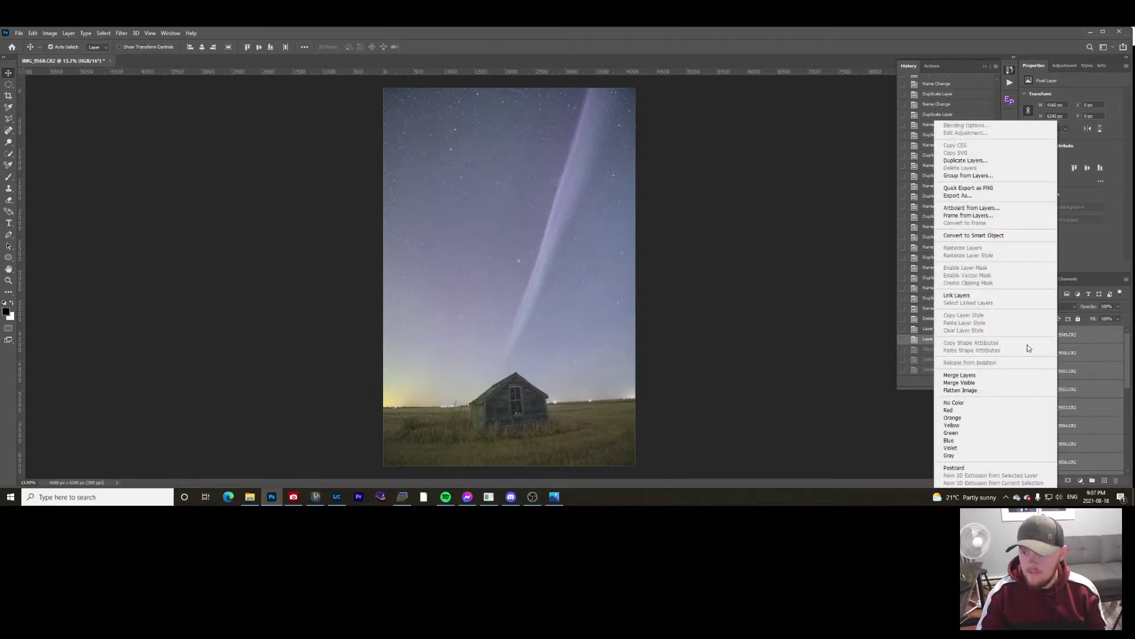
{"action": "left_click", "coordinate": [985, 237]}
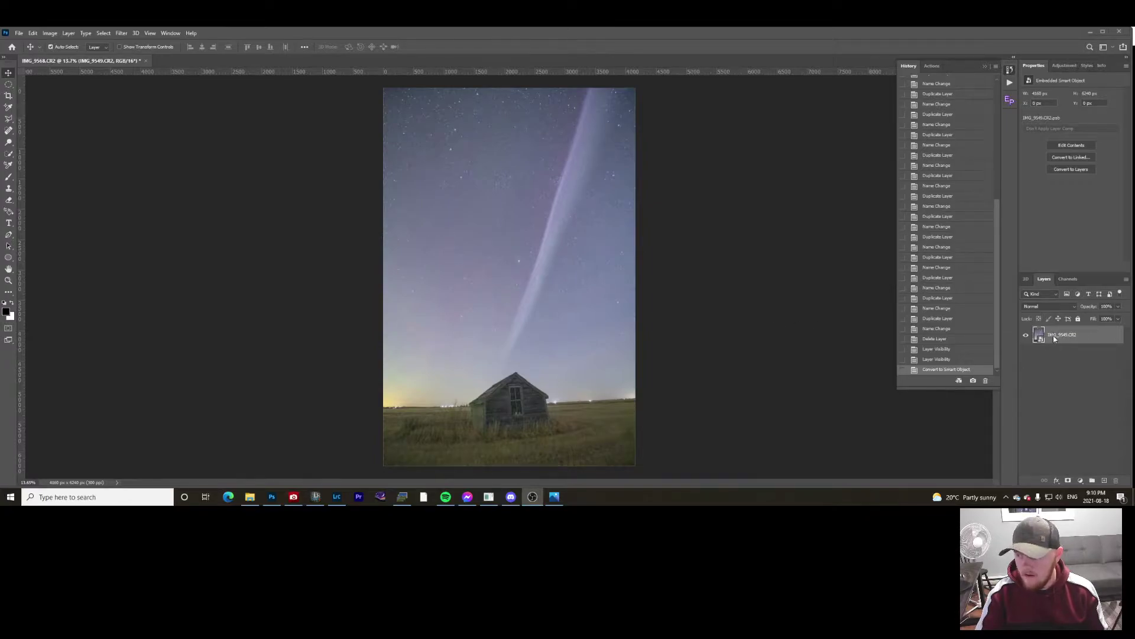
Step: Set the smart object's stack mode to Median
{"action": "left_click", "coordinate": [757, 276]}
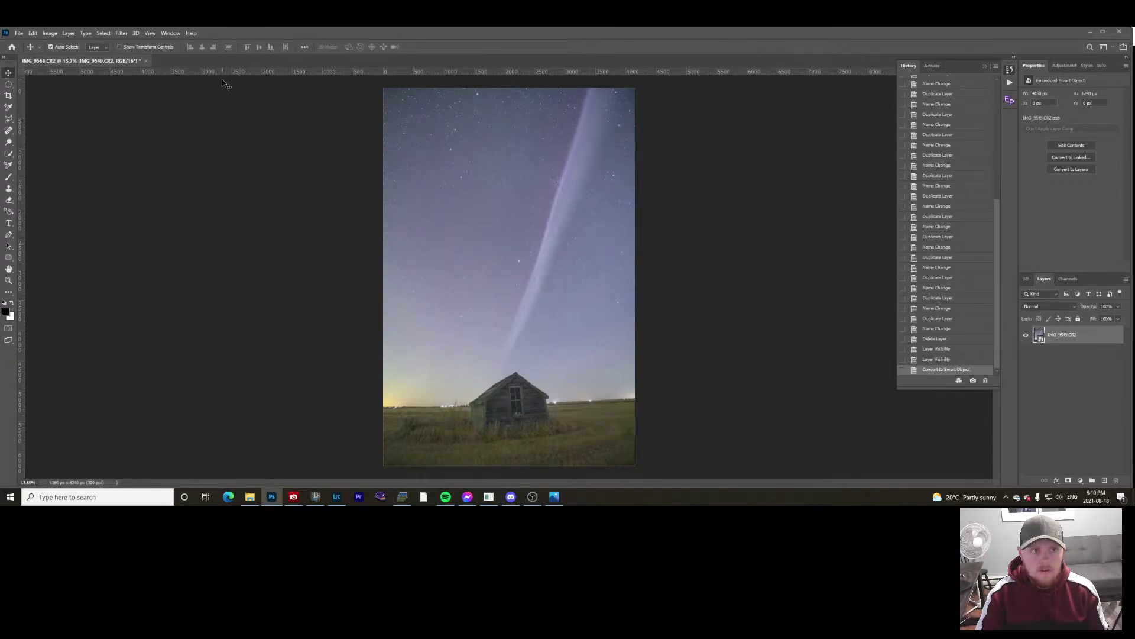
{"action": "left_click", "coordinate": [69, 34]}
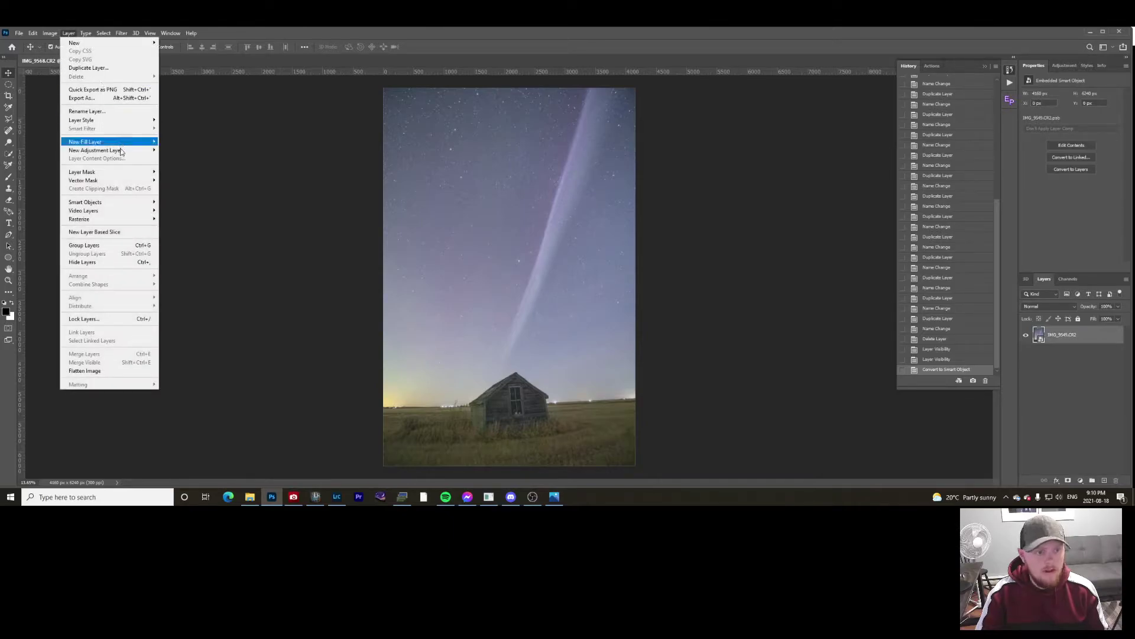
{"action": "mouse_move", "coordinate": [117, 204]}
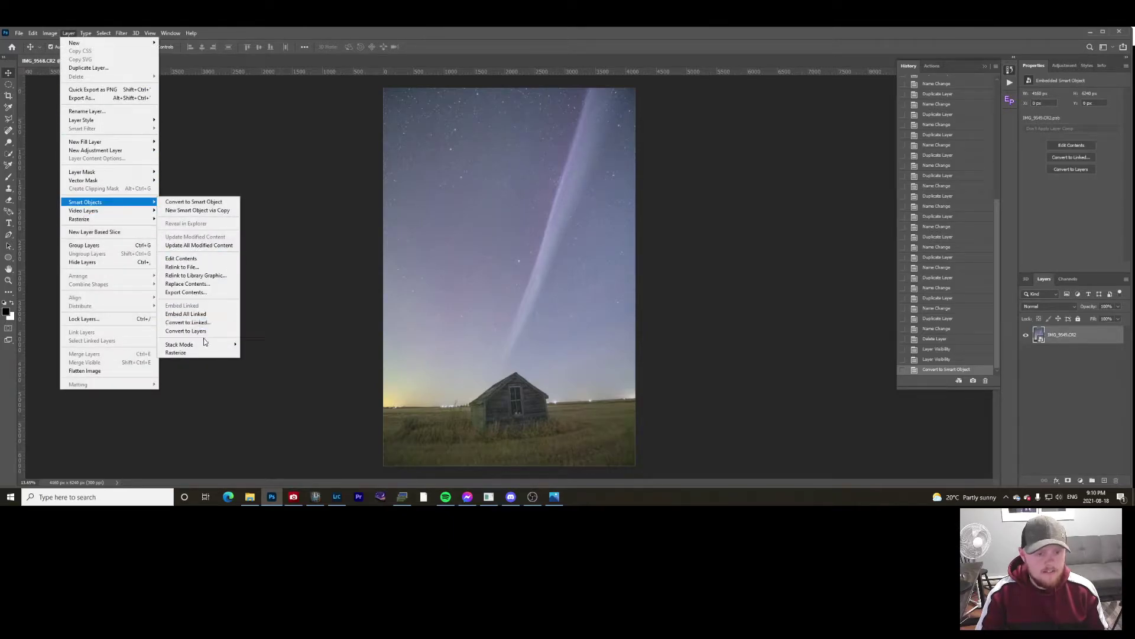
{"action": "mouse_move", "coordinate": [206, 345]}
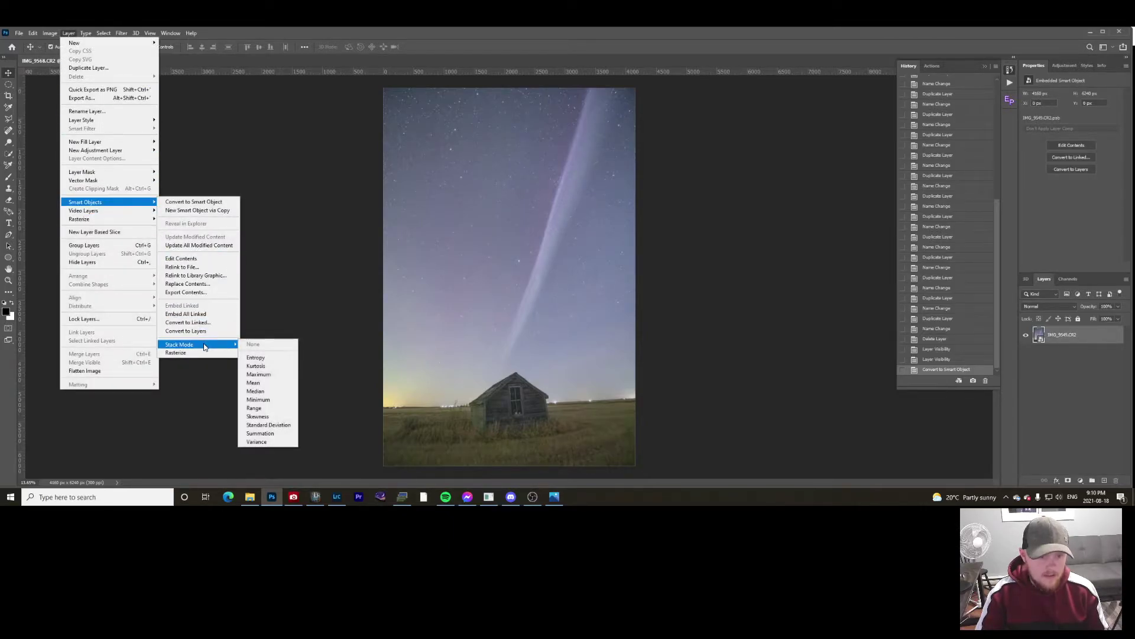
{"action": "left_click", "coordinate": [260, 392]}
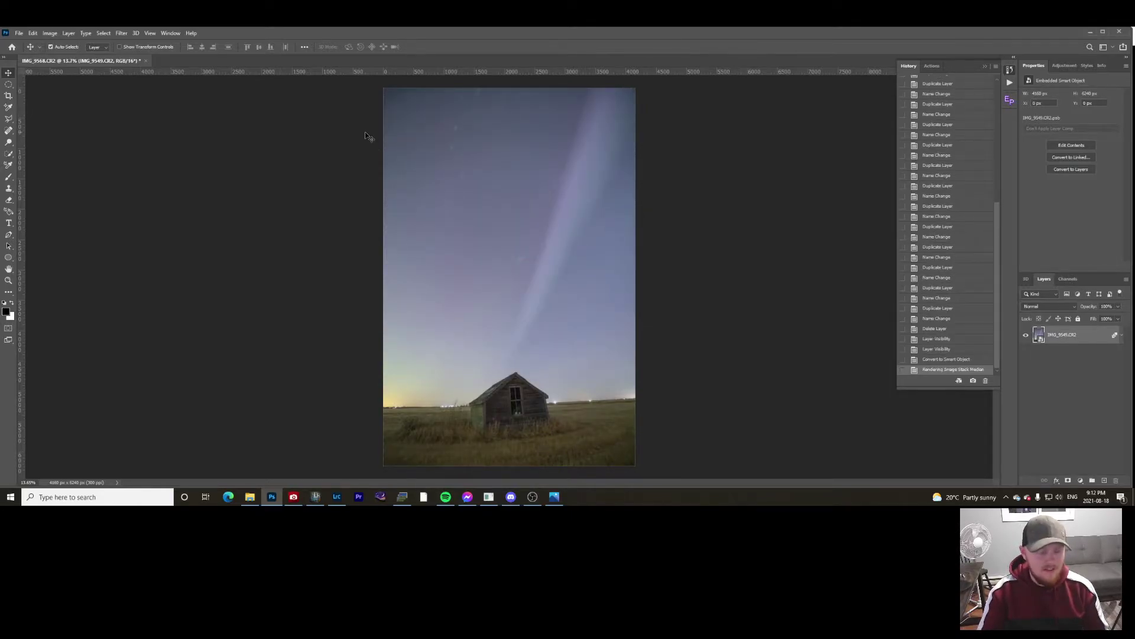
Step: Examine the noise and detail on the shed's walls, window and surrounding grass in the median-stacked image
{"action": "scroll", "coordinate": [534, 415], "scroll_direction": "up", "scroll_amount": 3}
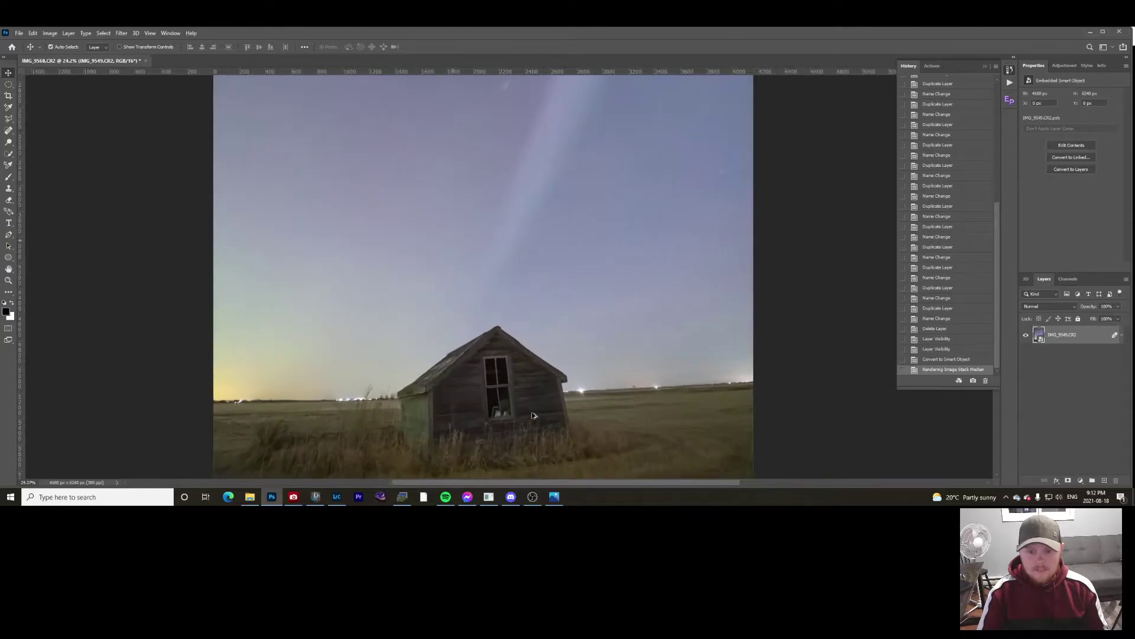
{"action": "scroll", "coordinate": [534, 416], "scroll_direction": "up", "scroll_amount": 3}
{"action": "scroll", "coordinate": [453, 392], "scroll_direction": "down", "scroll_amount": 1}
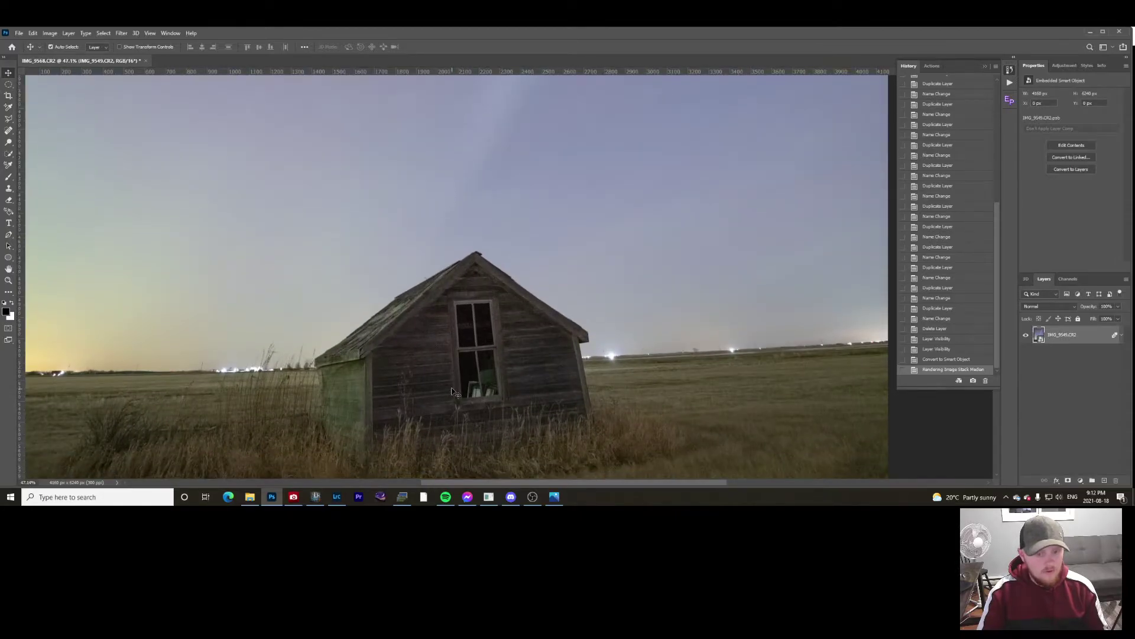
{"action": "scroll", "coordinate": [441, 362], "scroll_direction": "down", "scroll_amount": 2}
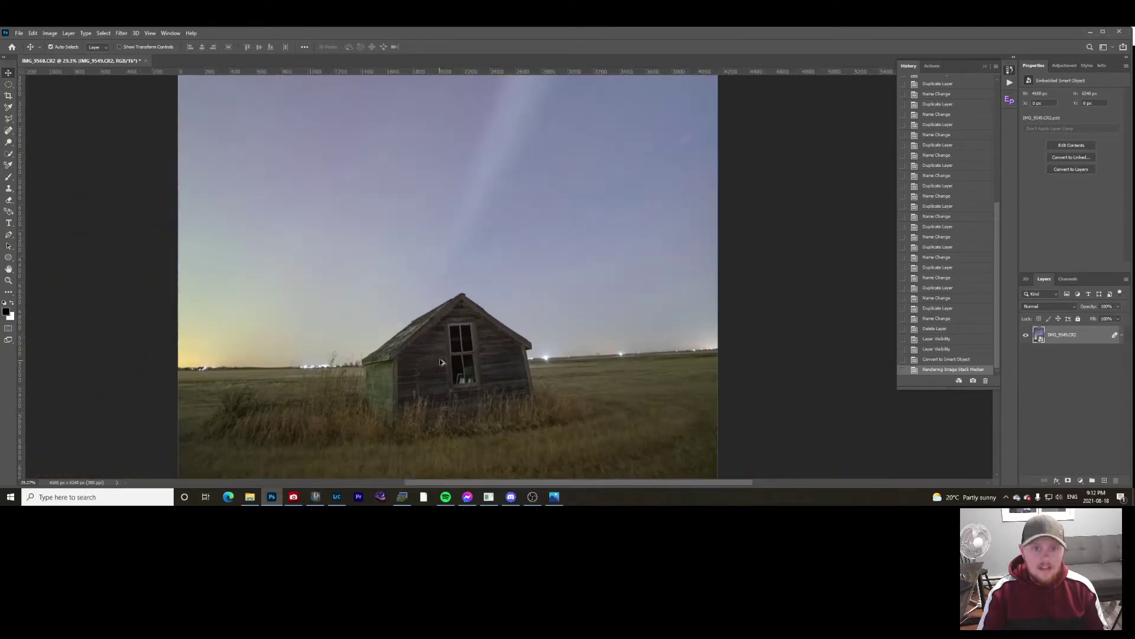
{"action": "scroll", "coordinate": [440, 361], "scroll_direction": "down", "scroll_amount": 2}
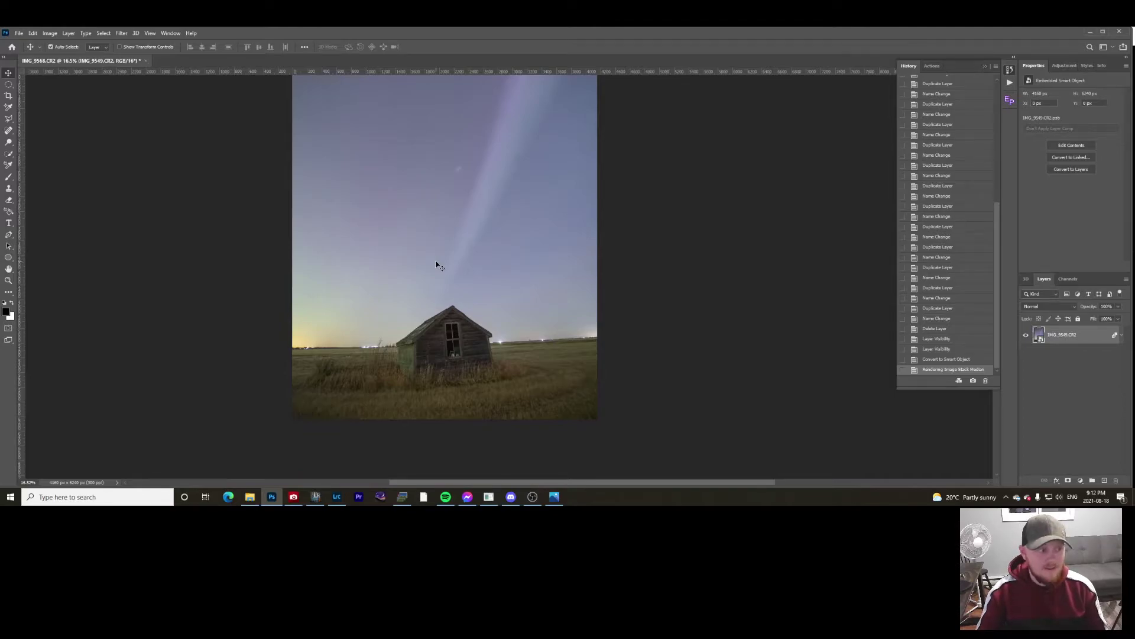
{"action": "scroll", "coordinate": [436, 265], "scroll_direction": "up", "scroll_amount": 6}
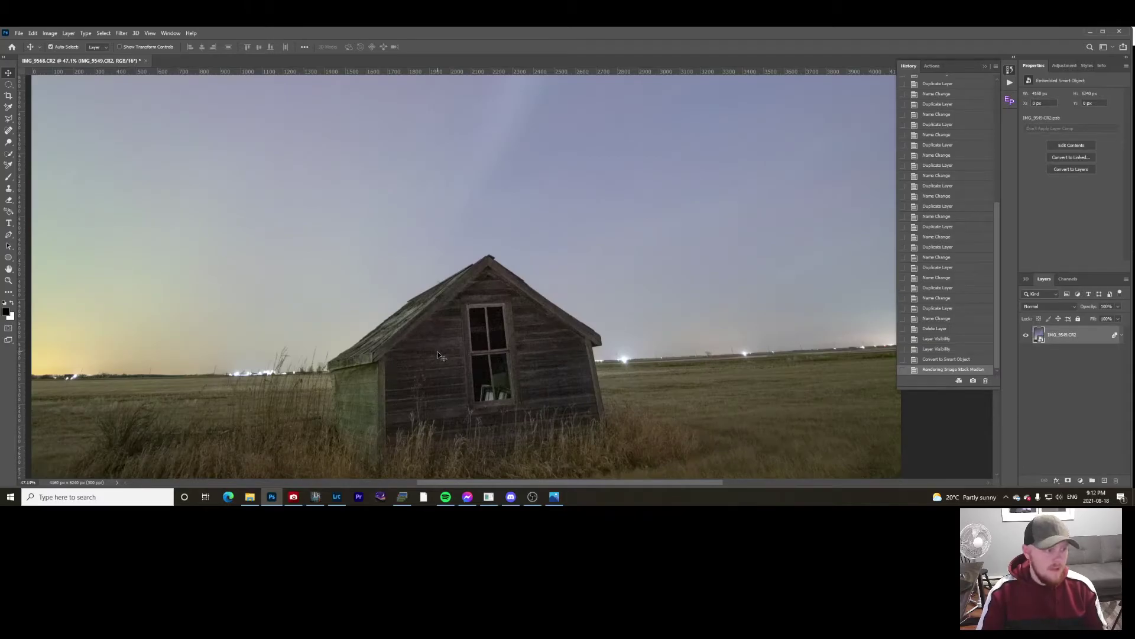
{"action": "scroll", "coordinate": [441, 349], "scroll_direction": "up", "scroll_amount": 5}
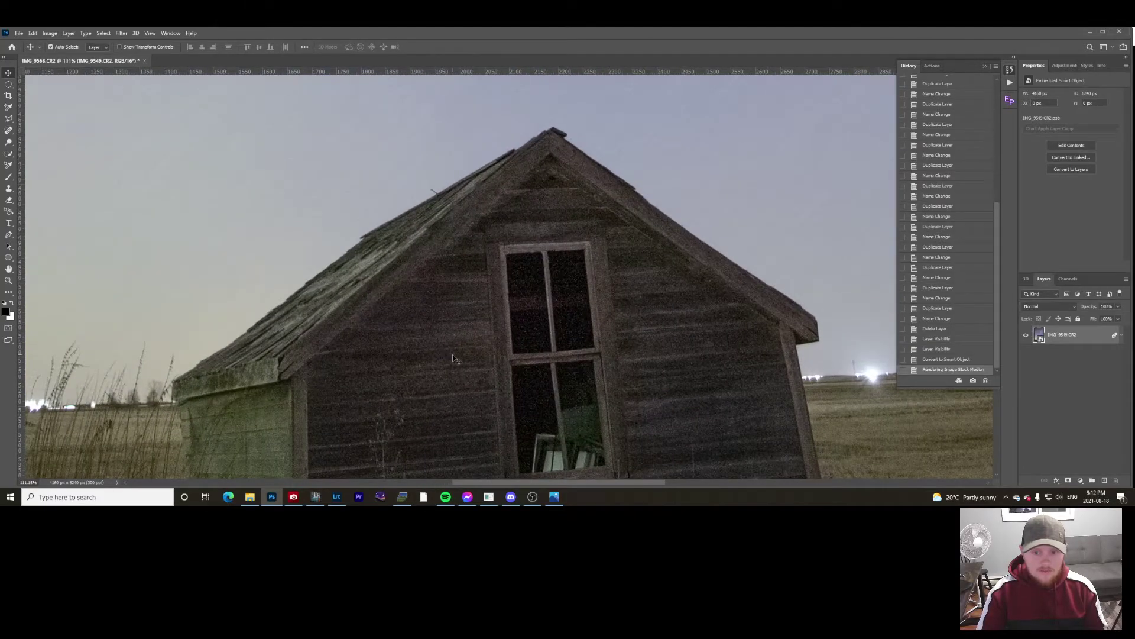
{"action": "scroll", "coordinate": [457, 360], "scroll_direction": "down", "scroll_amount": 1}
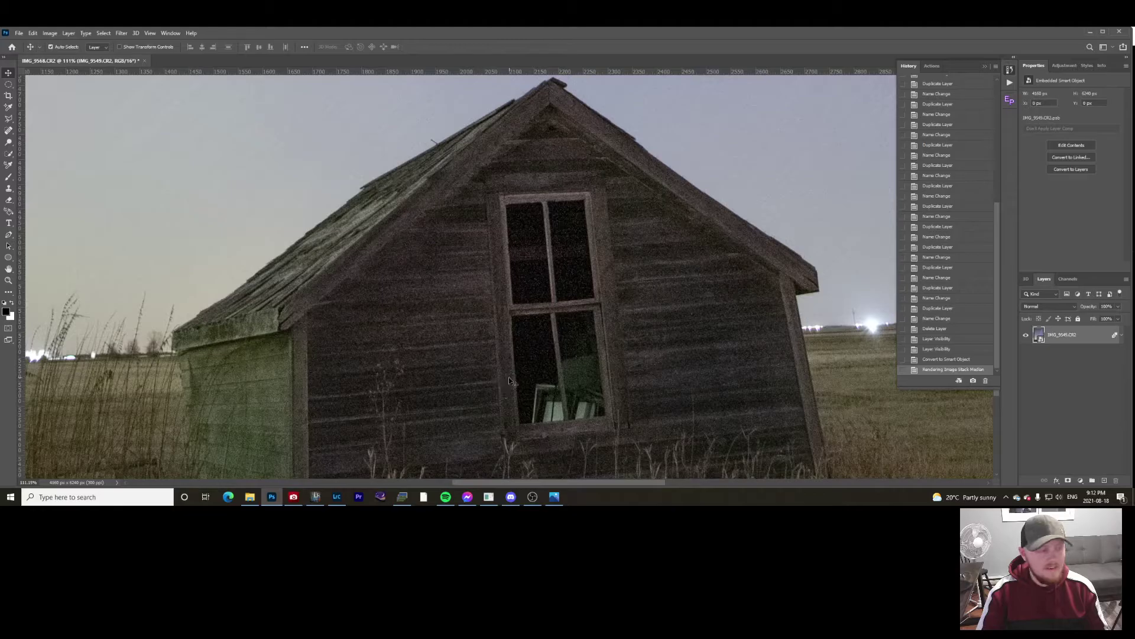
{"action": "scroll", "coordinate": [515, 381], "scroll_direction": "down", "scroll_amount": 1}
{"action": "scroll", "coordinate": [544, 379], "scroll_direction": "up", "scroll_amount": 2}
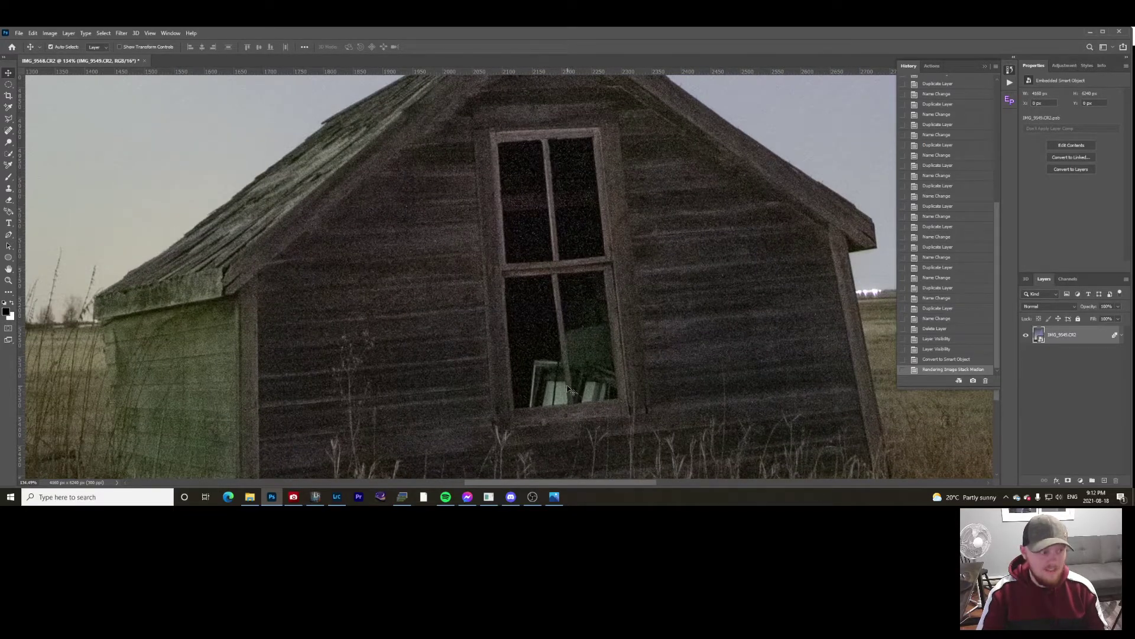
{"action": "scroll", "coordinate": [563, 385], "scroll_direction": "up", "scroll_amount": 1}
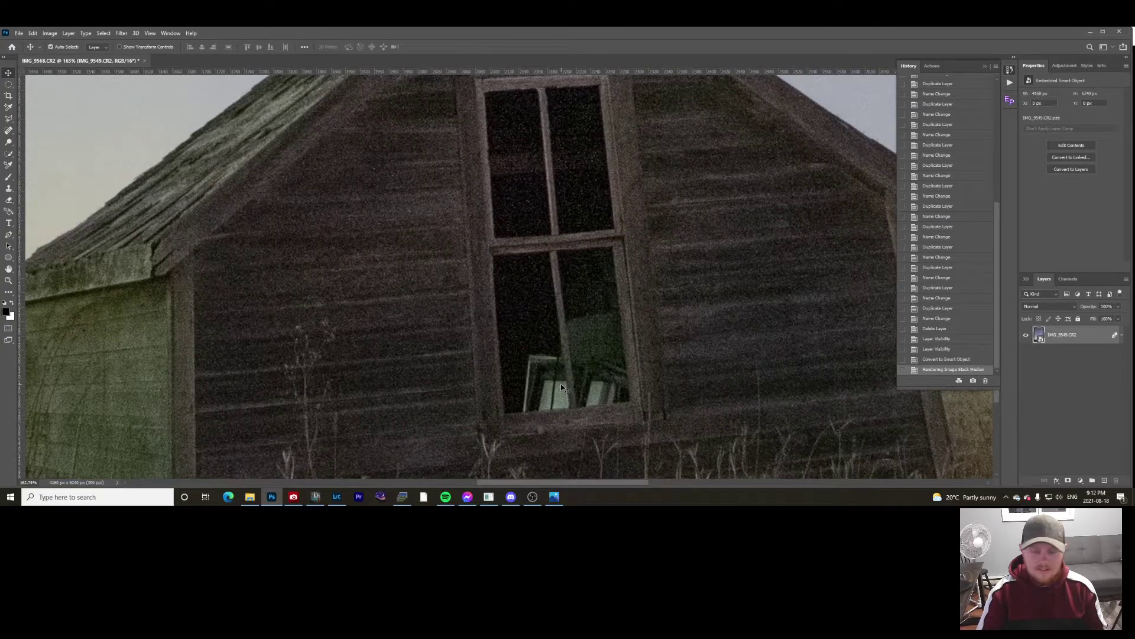
{"action": "scroll", "coordinate": [562, 385], "scroll_direction": "down", "scroll_amount": 2}
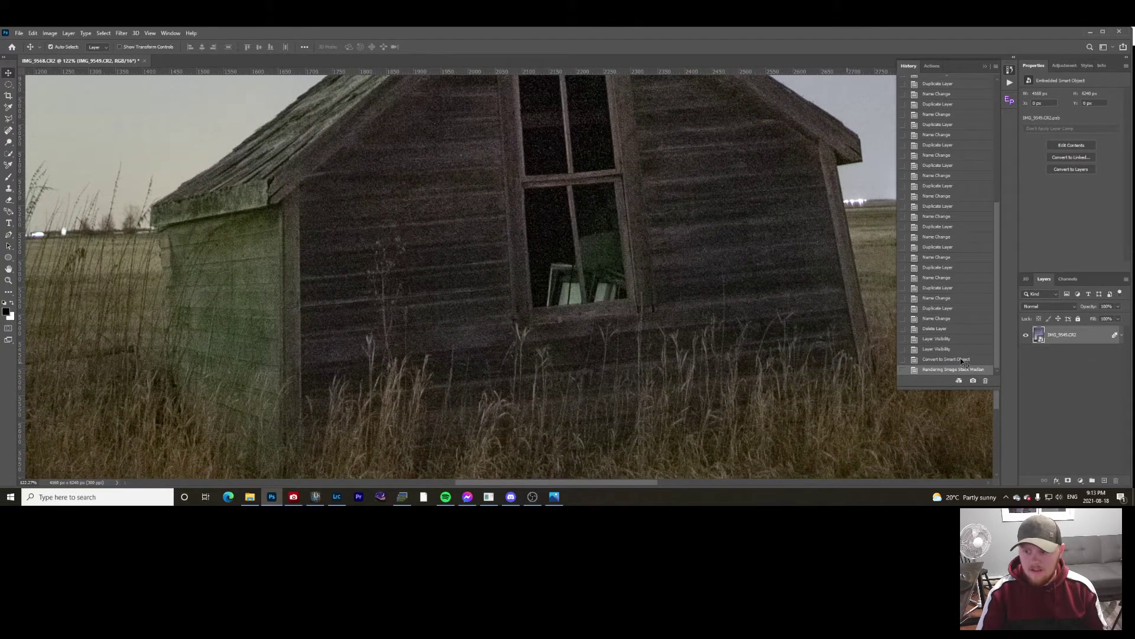
Step: Compare the shed's noise before and after the median stacking, restore the stacked state and view the whole image
{"action": "left_click", "coordinate": [960, 359]}
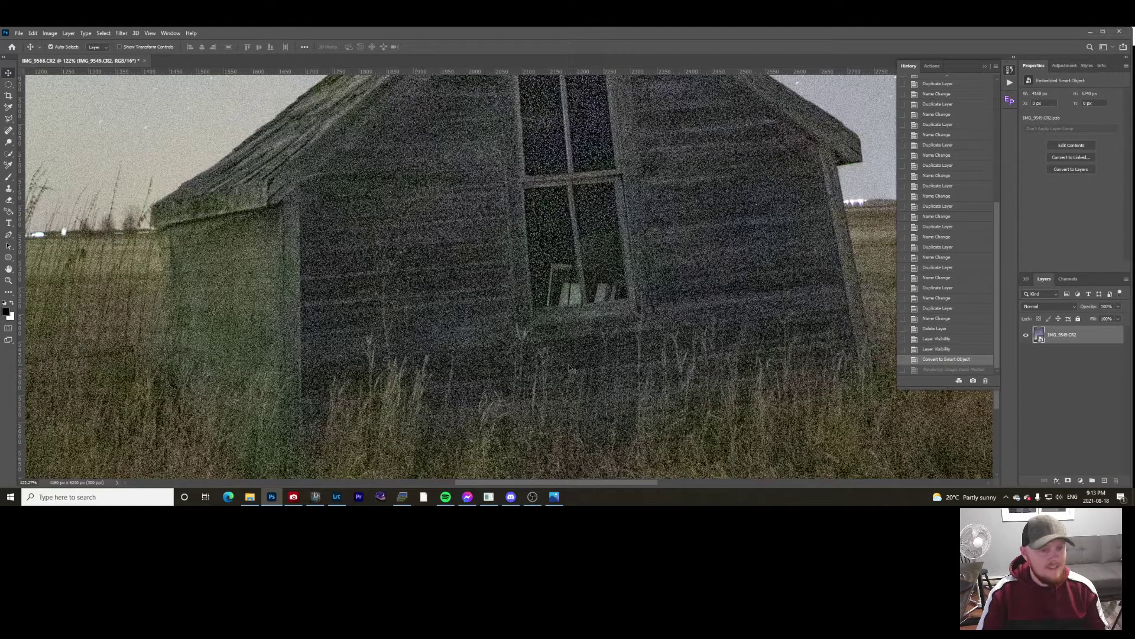
{"action": "left_click", "coordinate": [953, 370]}
{"action": "scroll", "coordinate": [451, 380], "scroll_direction": "down", "scroll_amount": 8}
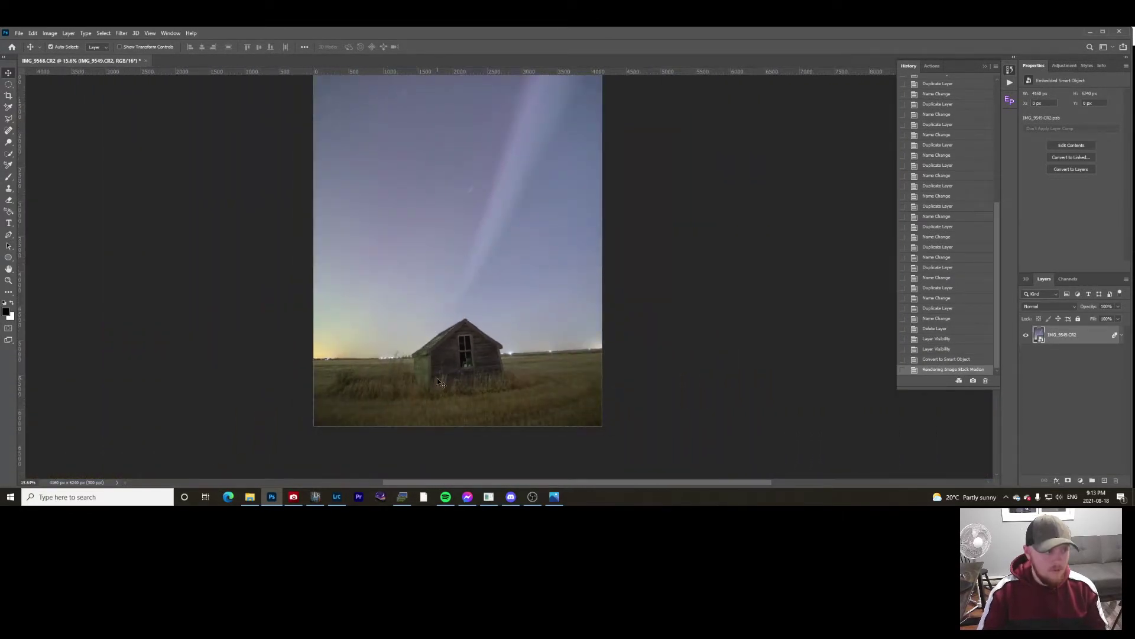
{"action": "scroll", "coordinate": [452, 233], "scroll_direction": "up", "scroll_amount": 3}
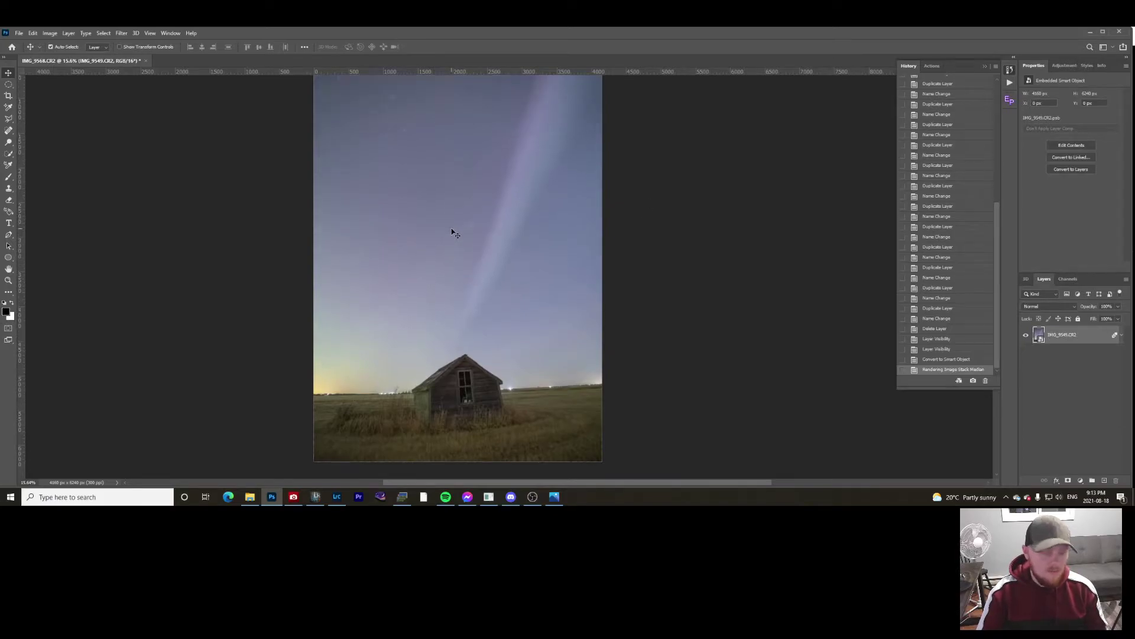
Step: Switch to Lightroom, find IMG_9568.CR2 among the shed frames and open it in the Develop module
{"action": "scroll", "coordinate": [453, 234], "scroll_direction": "down", "scroll_amount": 1}
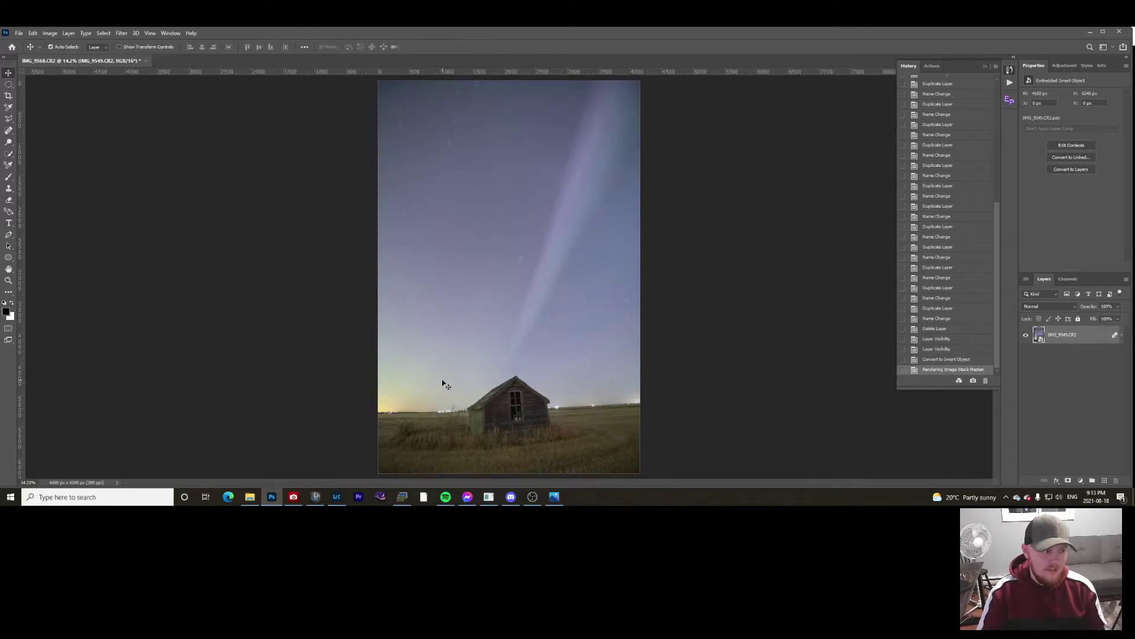
{"action": "left_click", "coordinate": [337, 494]}
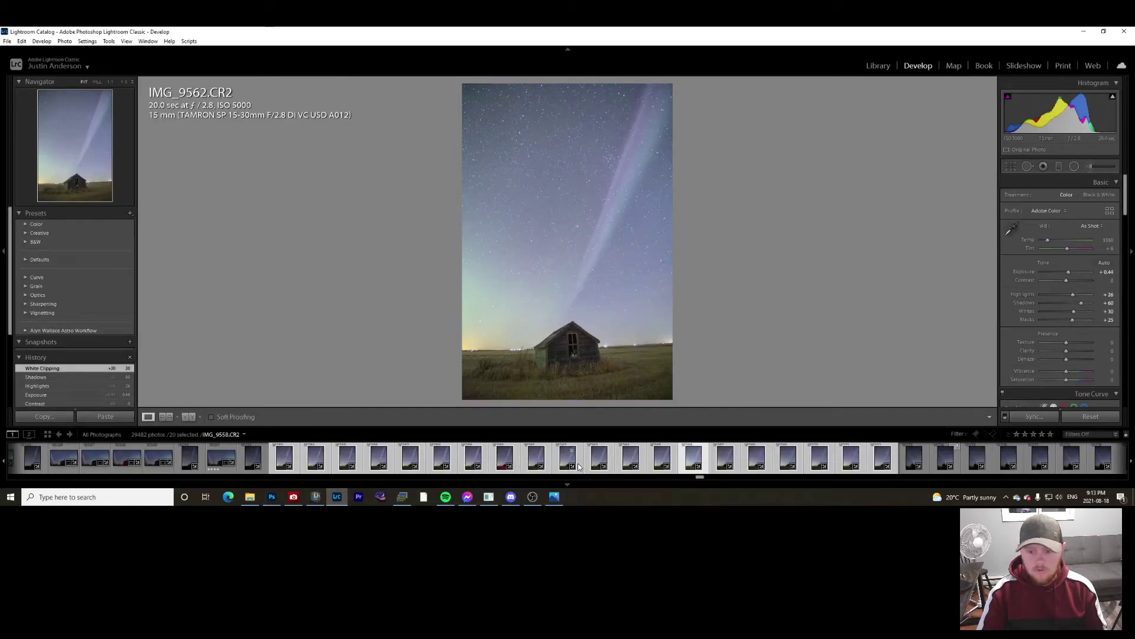
{"action": "scroll", "coordinate": [578, 466], "scroll_direction": "down", "scroll_amount": 5}
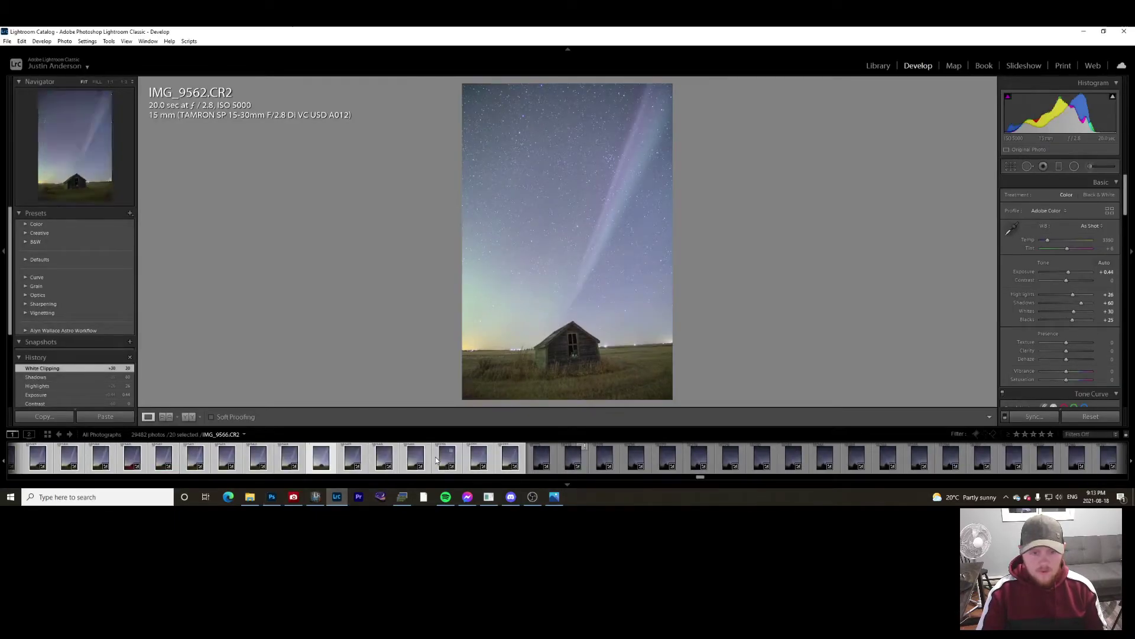
{"action": "left_click", "coordinate": [877, 66]}
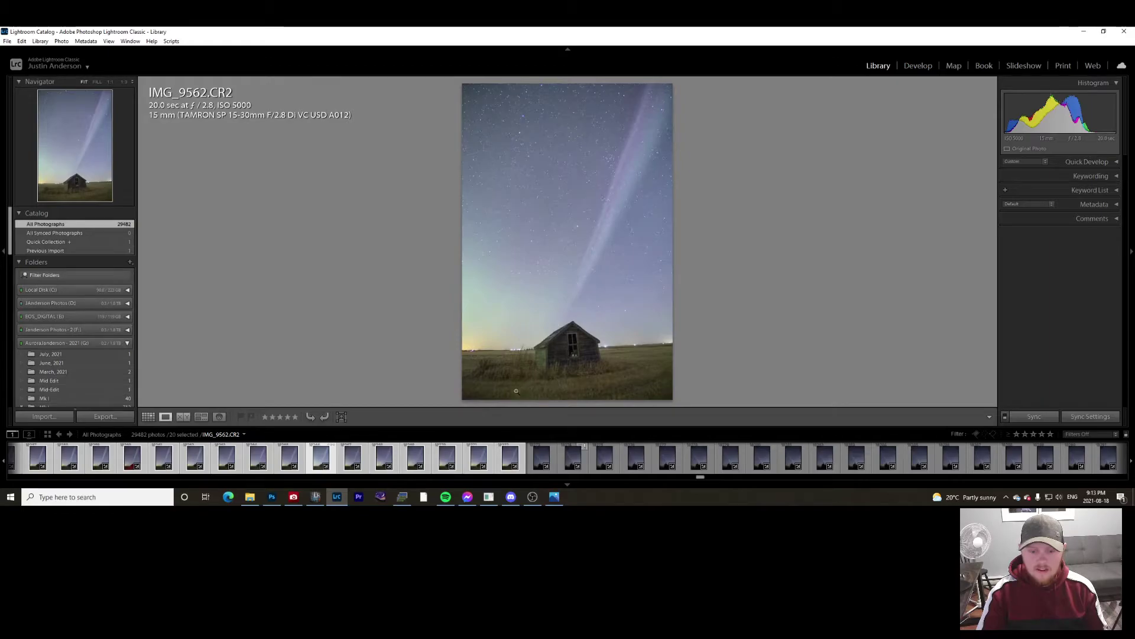
{"action": "left_click", "coordinate": [509, 457]}
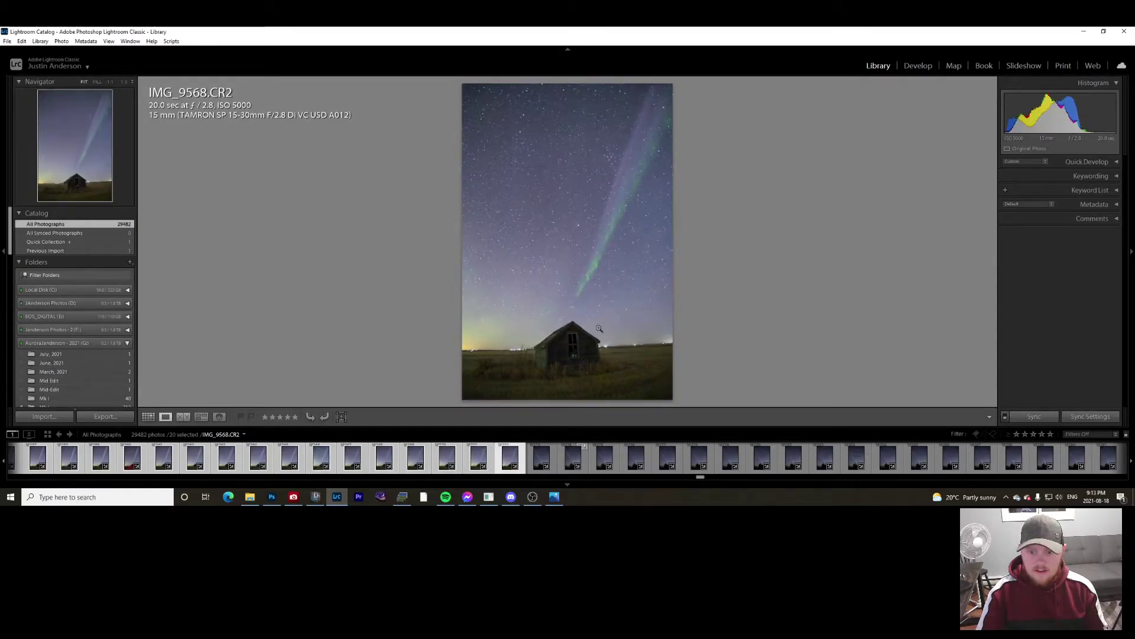
{"action": "left_click", "coordinate": [915, 70]}
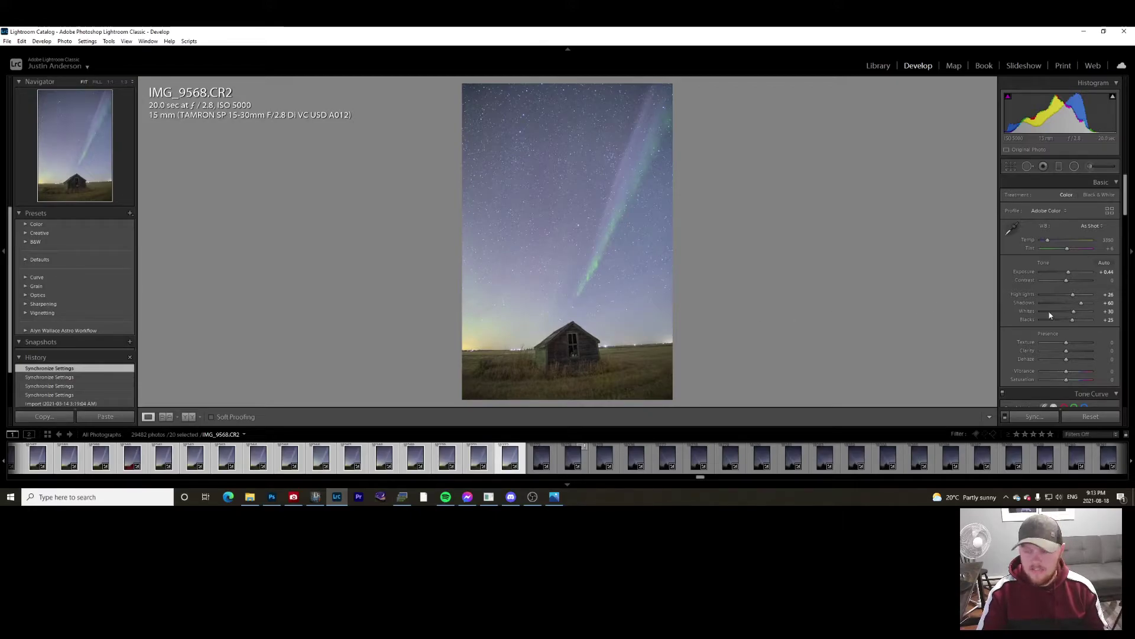
Step: Set Exposure to +0.88, Contrast to +5, Highlights to -9 and Whites to +44, and reset Shadows and Blacks to 0
{"action": "double_click", "coordinate": [1073, 303]}
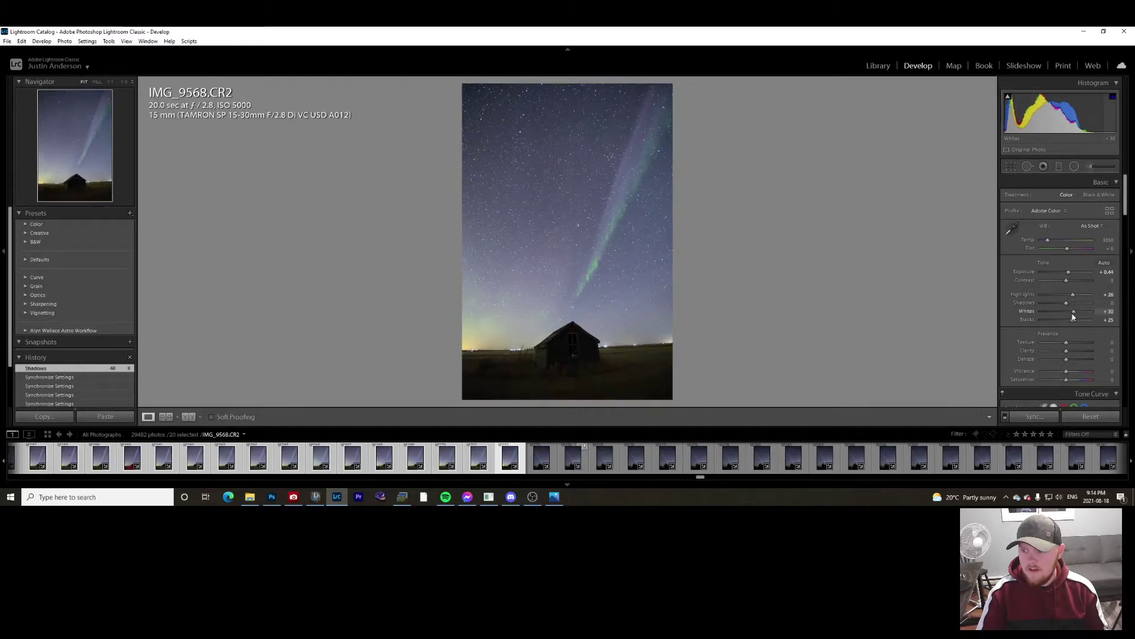
{"action": "left_click_drag", "start_coordinate": [1070, 311], "coordinate": [1074, 311]}
{"action": "double_click", "coordinate": [1073, 319]}
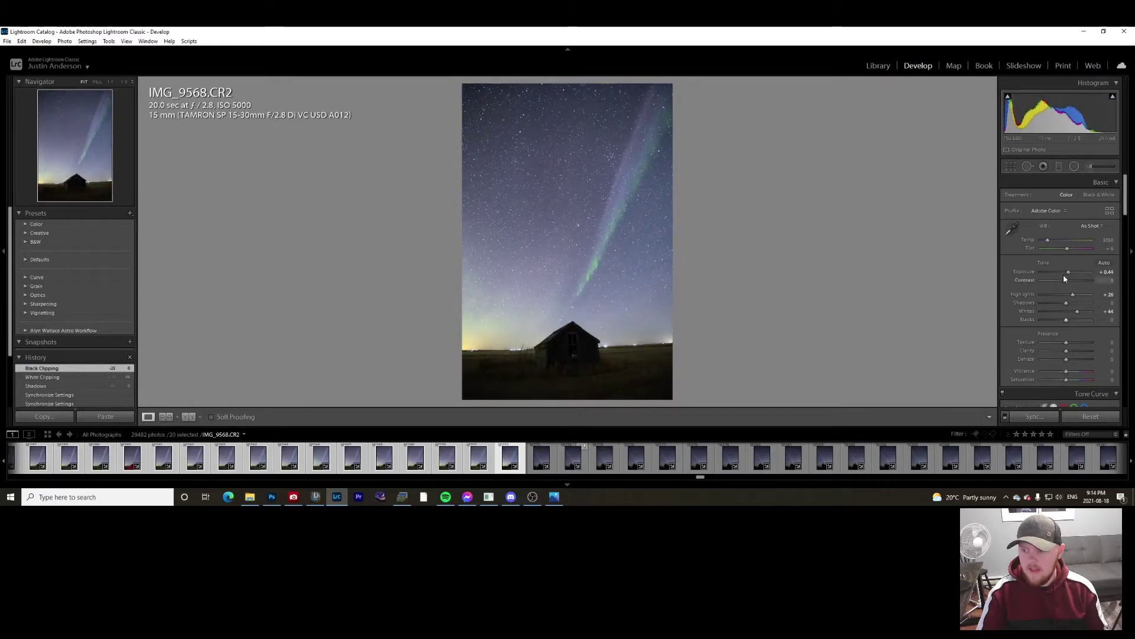
{"action": "left_click_drag", "start_coordinate": [1067, 273], "coordinate": [1065, 297]}
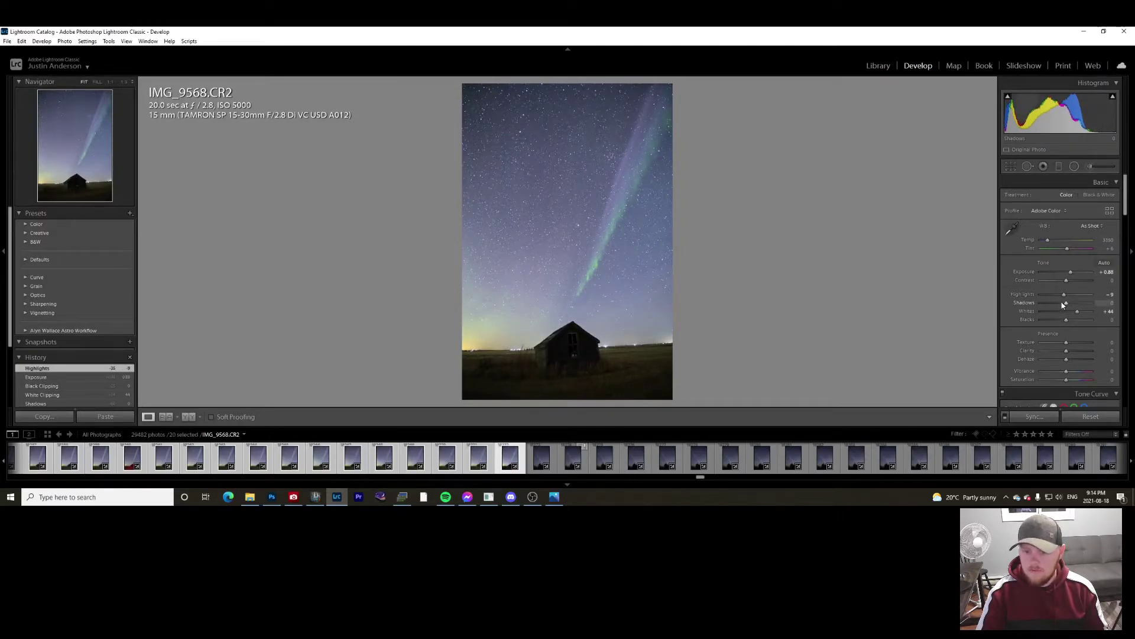
{"action": "left_click_drag", "start_coordinate": [1067, 281], "coordinate": [1069, 282]}
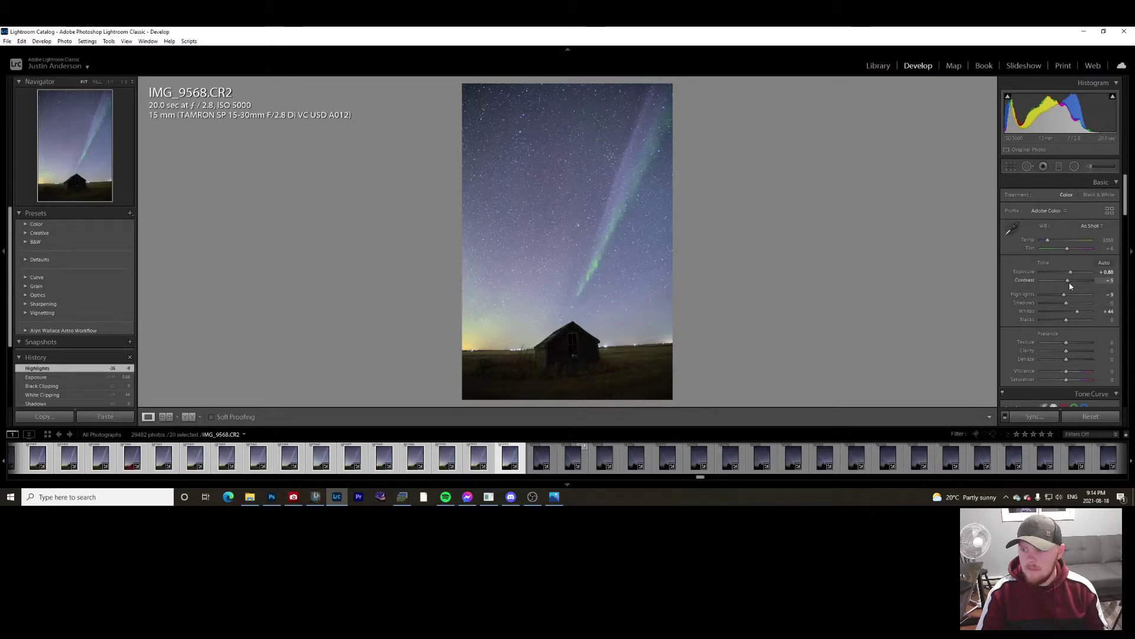
Step: Shape the point tone curve with an upper point at input 188, output 200 and a lower point at input 59, output 60
{"action": "scroll", "coordinate": [1063, 342], "scroll_direction": "down", "scroll_amount": 3}
{"action": "left_click_drag", "start_coordinate": [1081, 318], "coordinate": [1082, 308]}
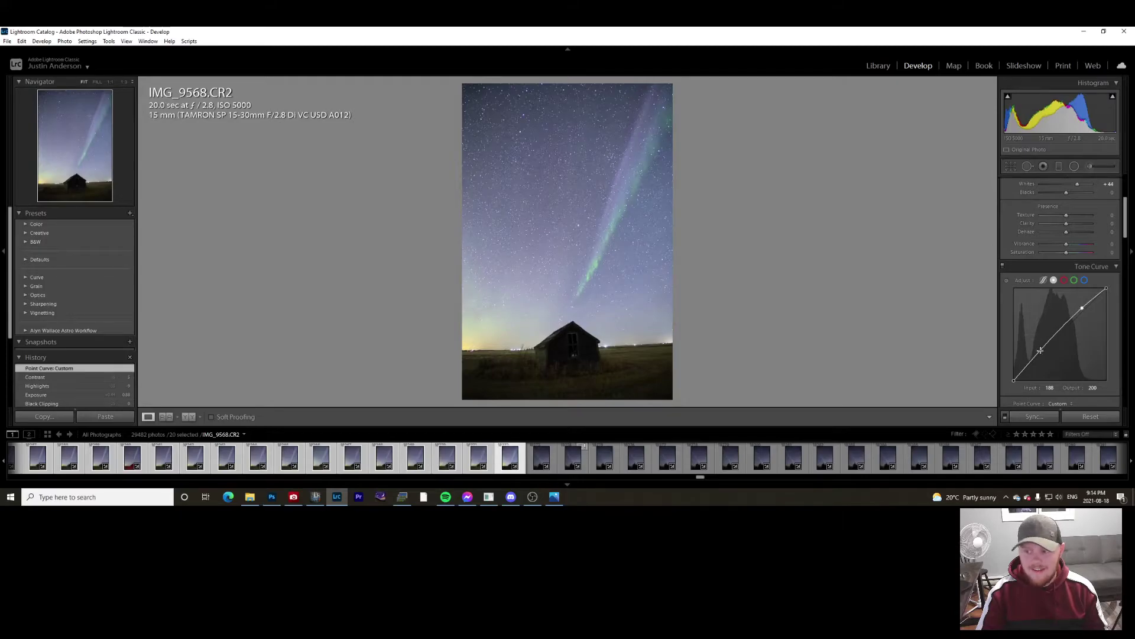
{"action": "left_click_drag", "start_coordinate": [1035, 361], "coordinate": [1034, 358]}
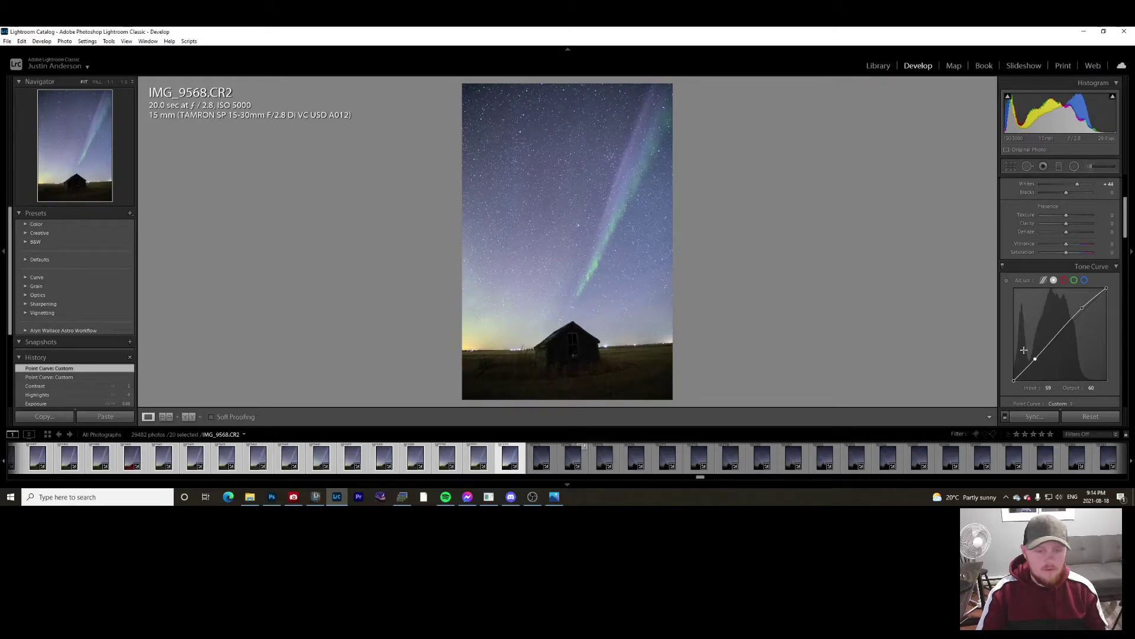
Step: Raise Blacks to +9 and lift the tone curve's lower point to output 63
{"action": "scroll", "coordinate": [1064, 328], "scroll_direction": "up", "scroll_amount": 2}
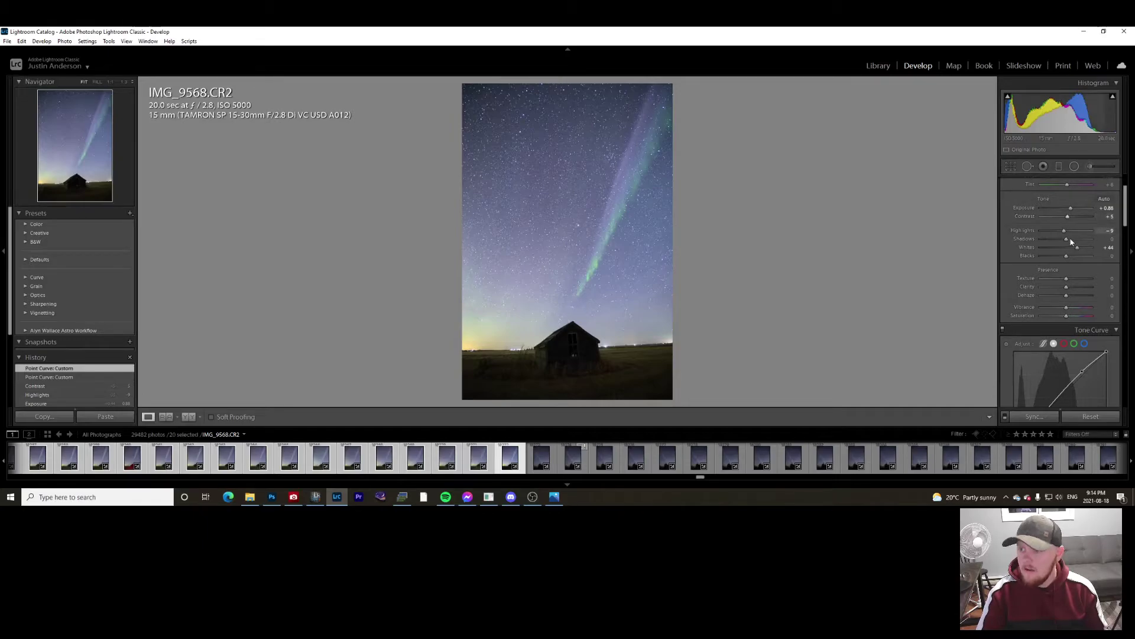
{"action": "left_click_drag", "start_coordinate": [1066, 258], "coordinate": [1067, 260]}
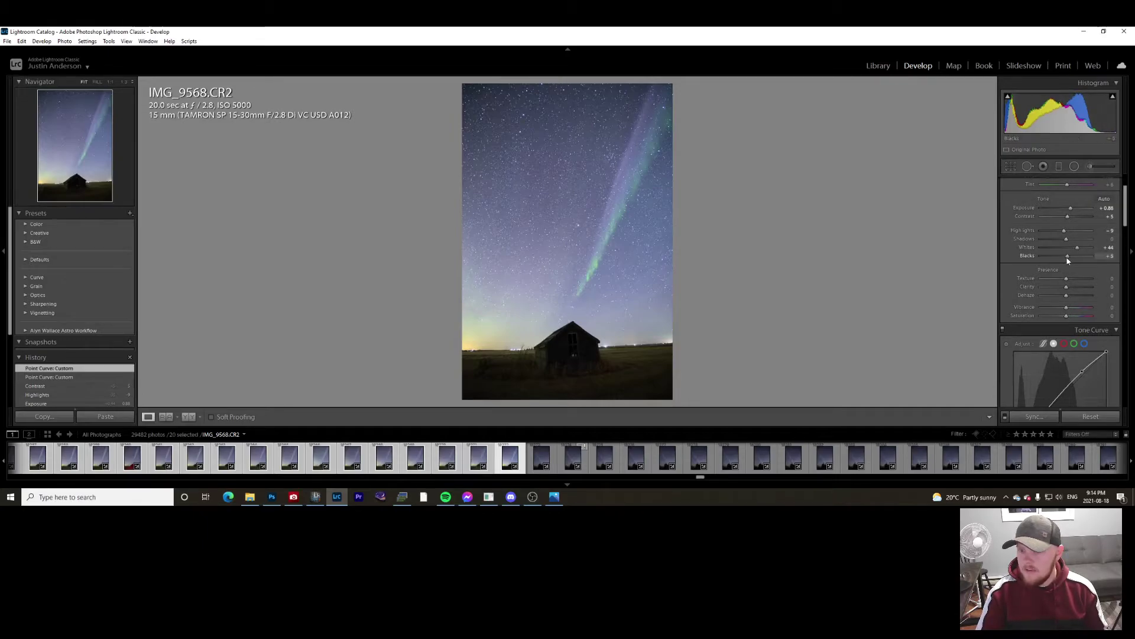
{"action": "scroll", "coordinate": [1059, 295], "scroll_direction": "down", "scroll_amount": 2}
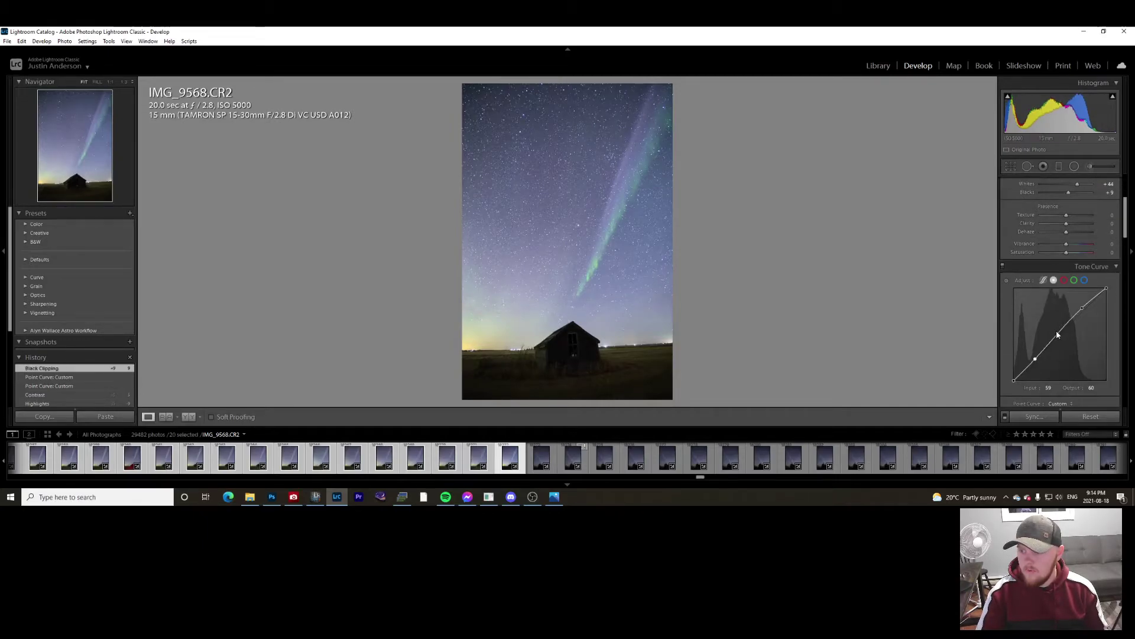
{"action": "left_click_drag", "start_coordinate": [1036, 357], "coordinate": [1036, 363]}
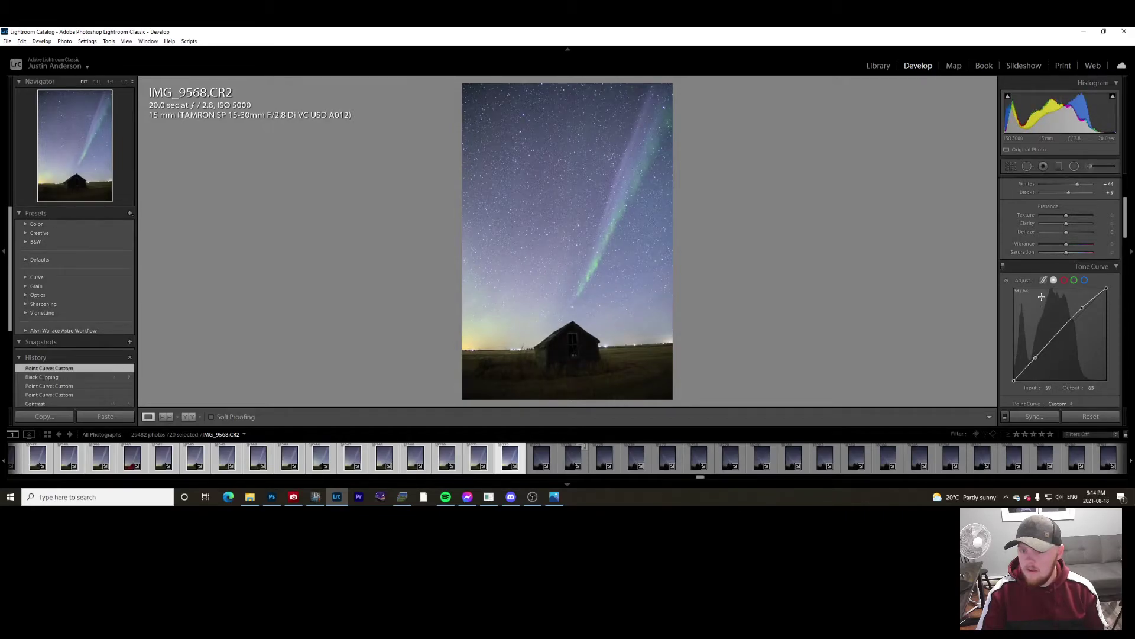
{"action": "scroll", "coordinate": [1045, 286], "scroll_direction": "up", "scroll_amount": 4}
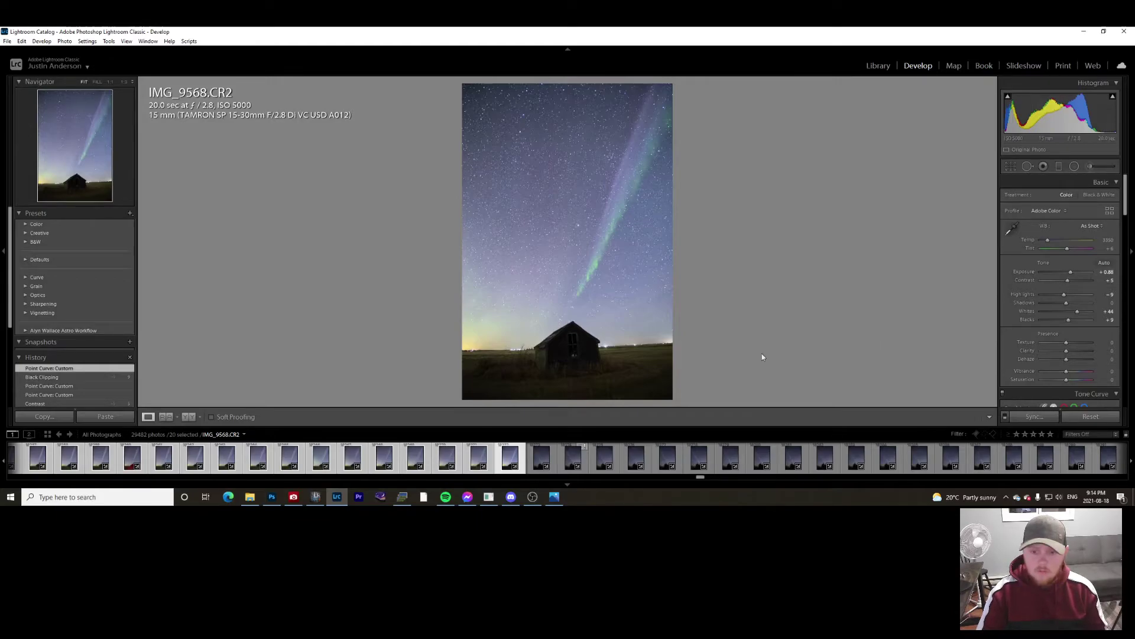
Step: Select only IMG_9568.CR2, send it to Photoshop for editing and switch to Photoshop
{"action": "left_click", "coordinate": [507, 457]}
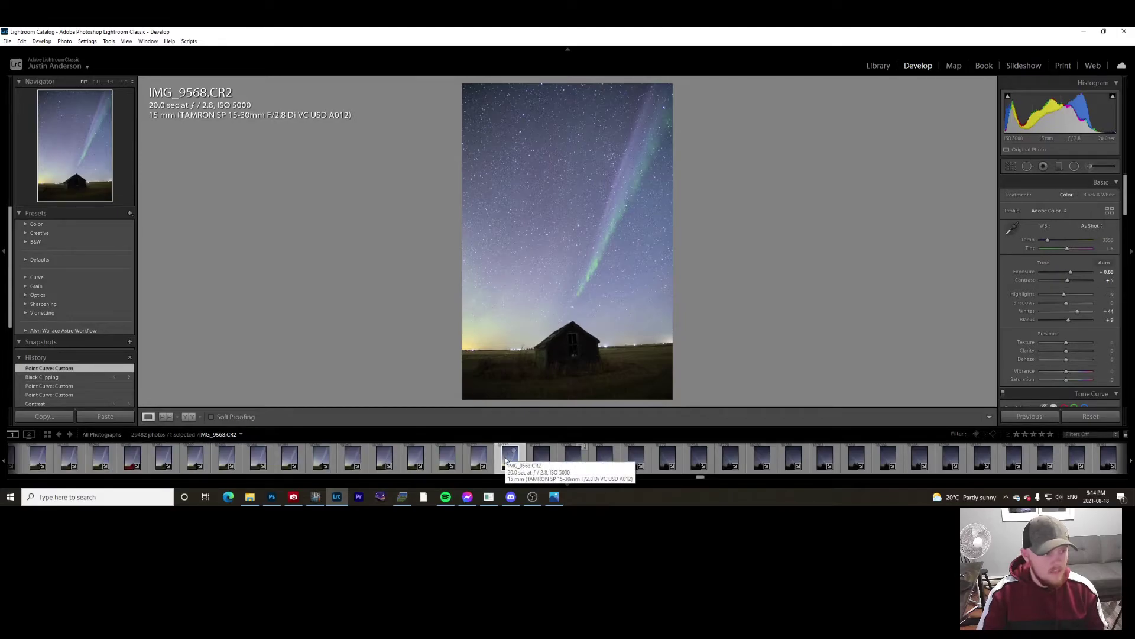
{"action": "right_click", "coordinate": [506, 461]}
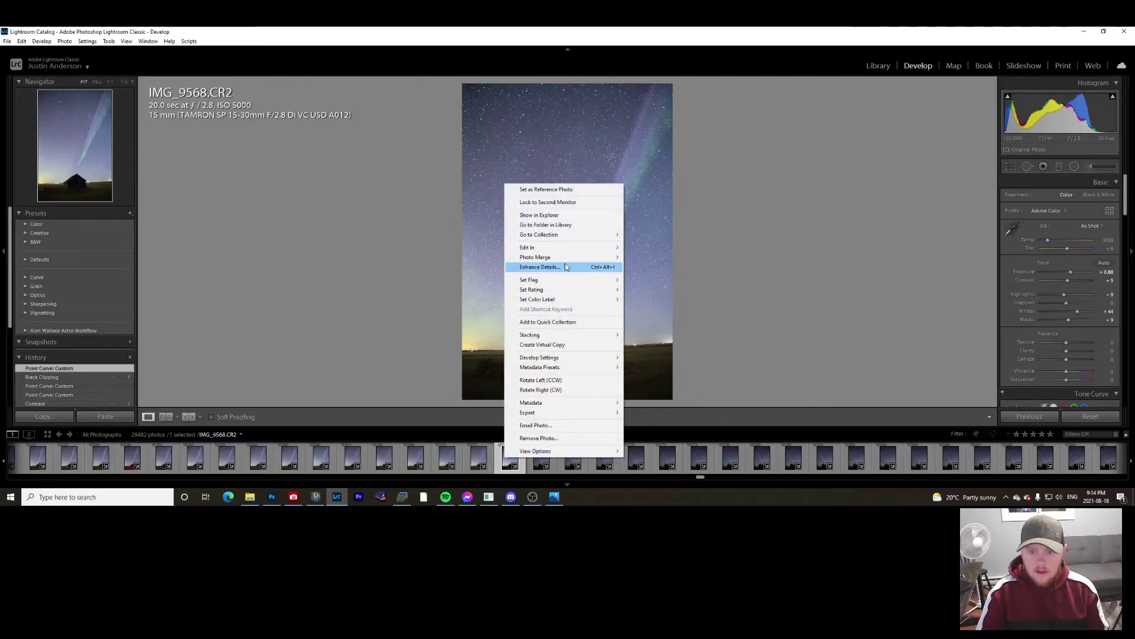
{"action": "mouse_move", "coordinate": [563, 248]}
{"action": "left_click", "coordinate": [673, 248]}
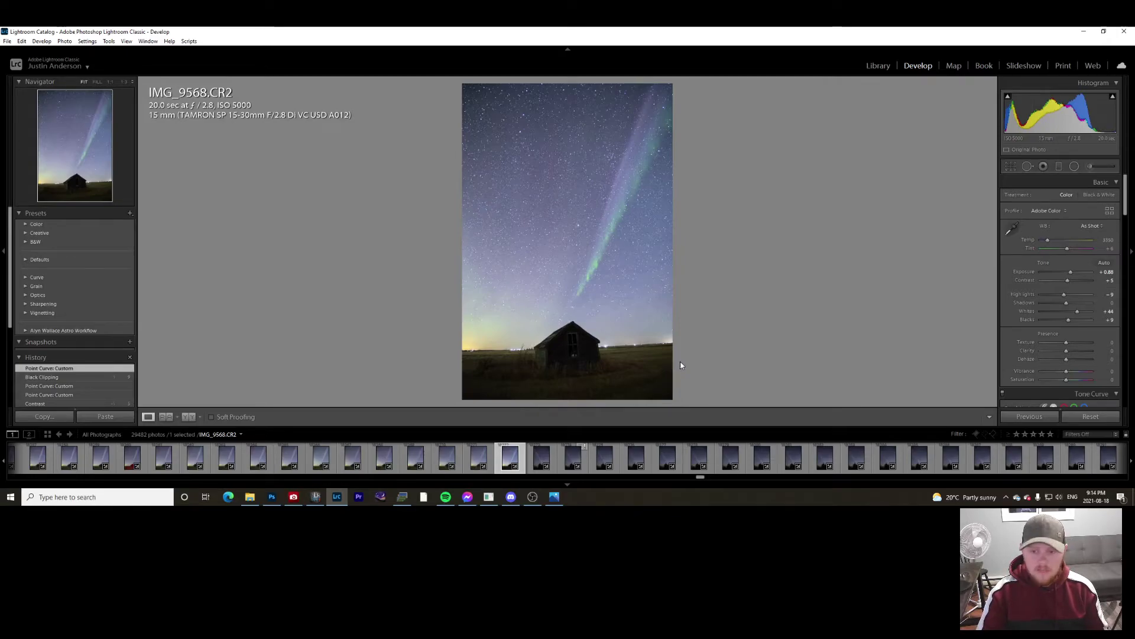
{"action": "left_click", "coordinate": [272, 499]}
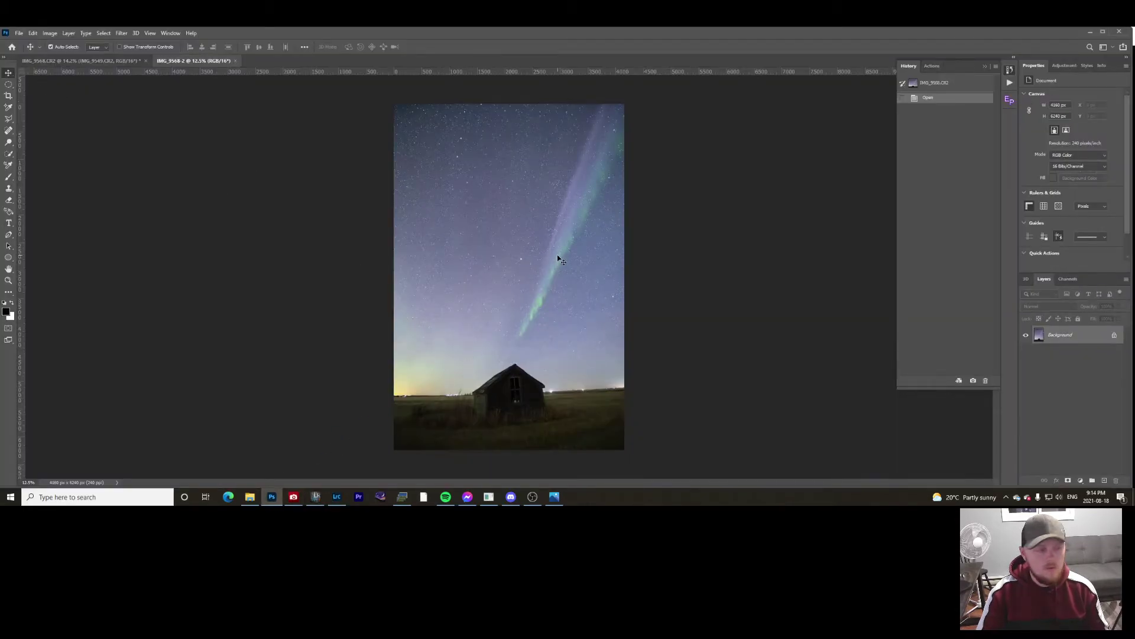
Step: Try brightening the sky photo with a Curves adjustment layer, and undo the curve change
{"action": "left_click", "coordinate": [1064, 65]}
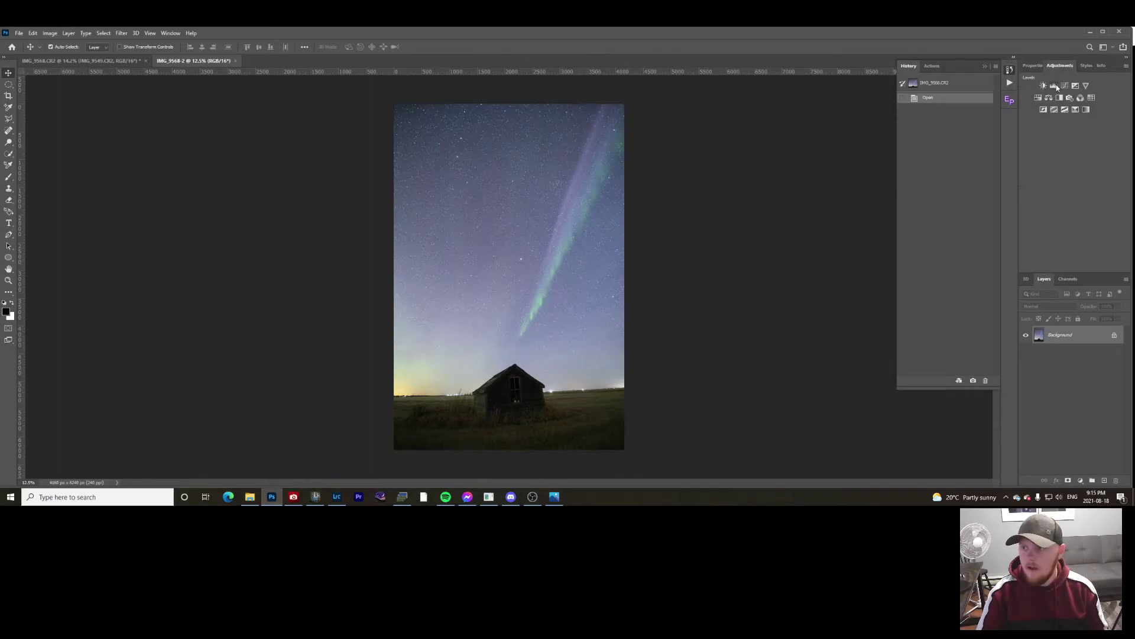
{"action": "left_click", "coordinate": [1063, 86]}
{"action": "left_click_drag", "start_coordinate": [1082, 134], "coordinate": [1089, 135]}
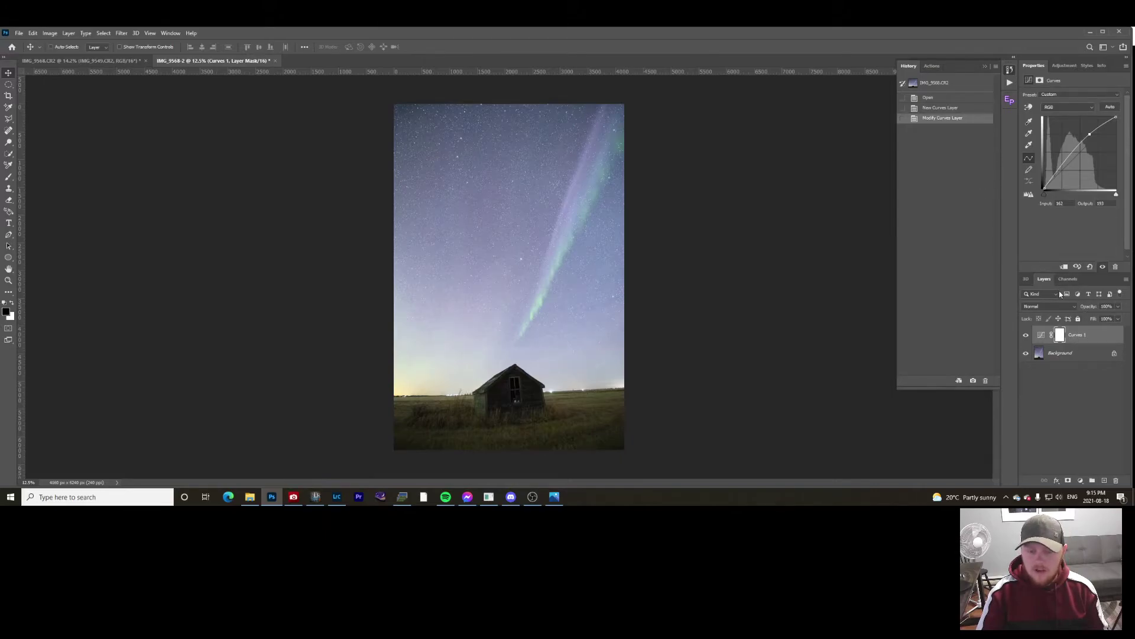
{"action": "key", "text": "ctrl+z"}
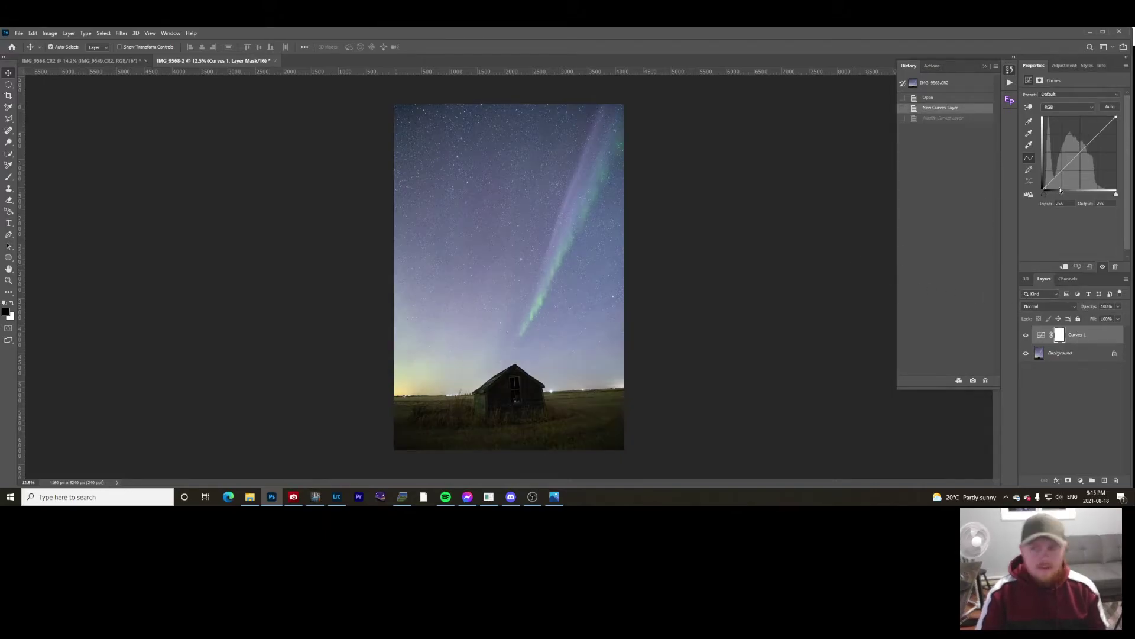
Step: Run the MiniSTARS 2 action on the sky photo to reduce its stars
{"action": "left_click", "coordinate": [932, 66]}
{"action": "scroll", "coordinate": [942, 224], "scroll_direction": "down", "scroll_amount": 1}
{"action": "left_click", "coordinate": [946, 309]}
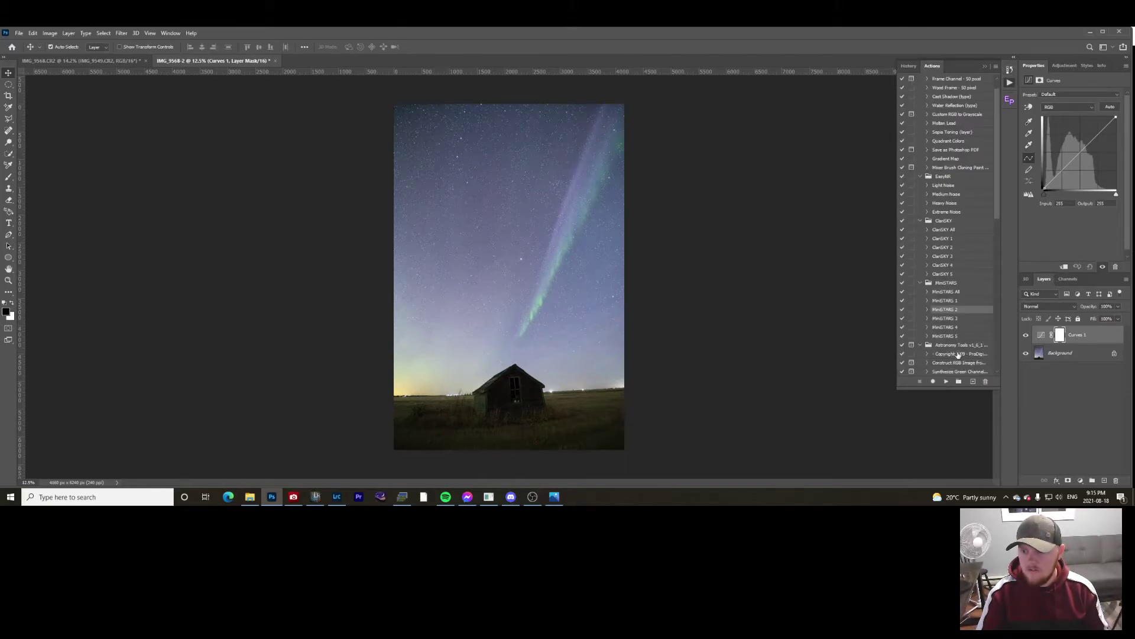
{"action": "left_click", "coordinate": [946, 382]}
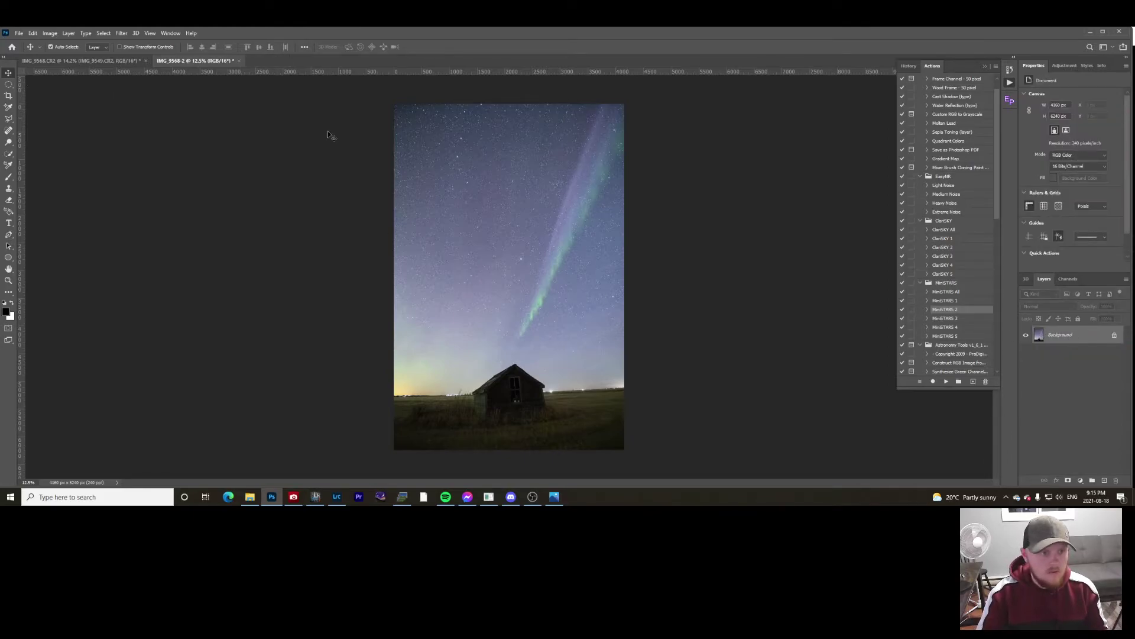
Step: Copy the sky photo into the median-stacked document as a layer above the smart object, and add a white layer mask to it
{"action": "left_click_drag", "start_coordinate": [585, 287], "coordinate": [414, 190]}
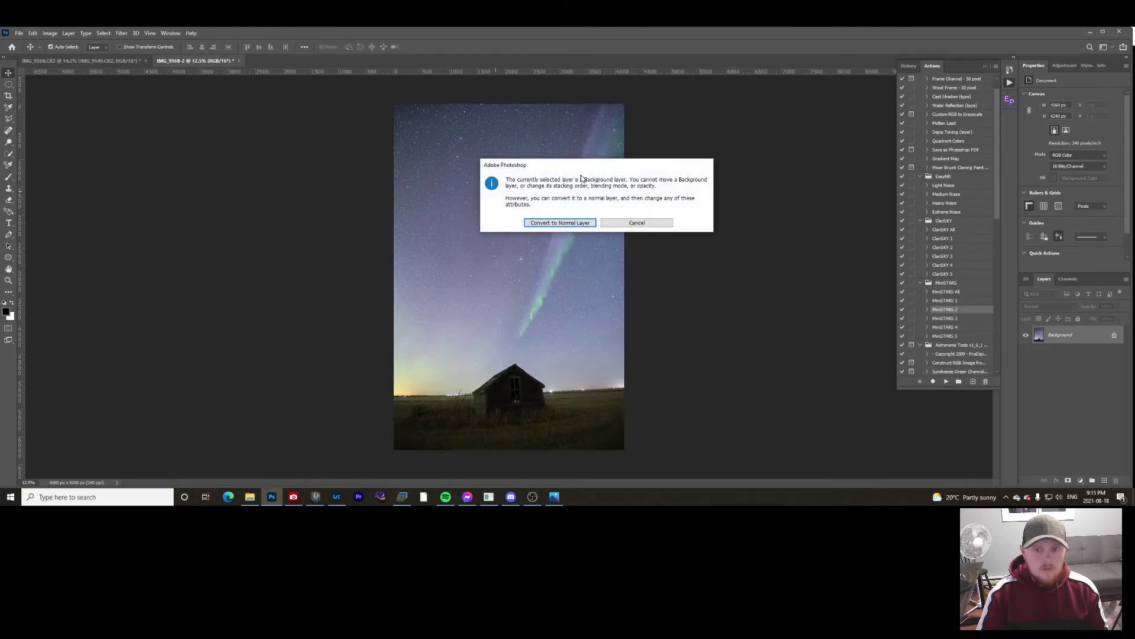
{"action": "left_click", "coordinate": [636, 223]}
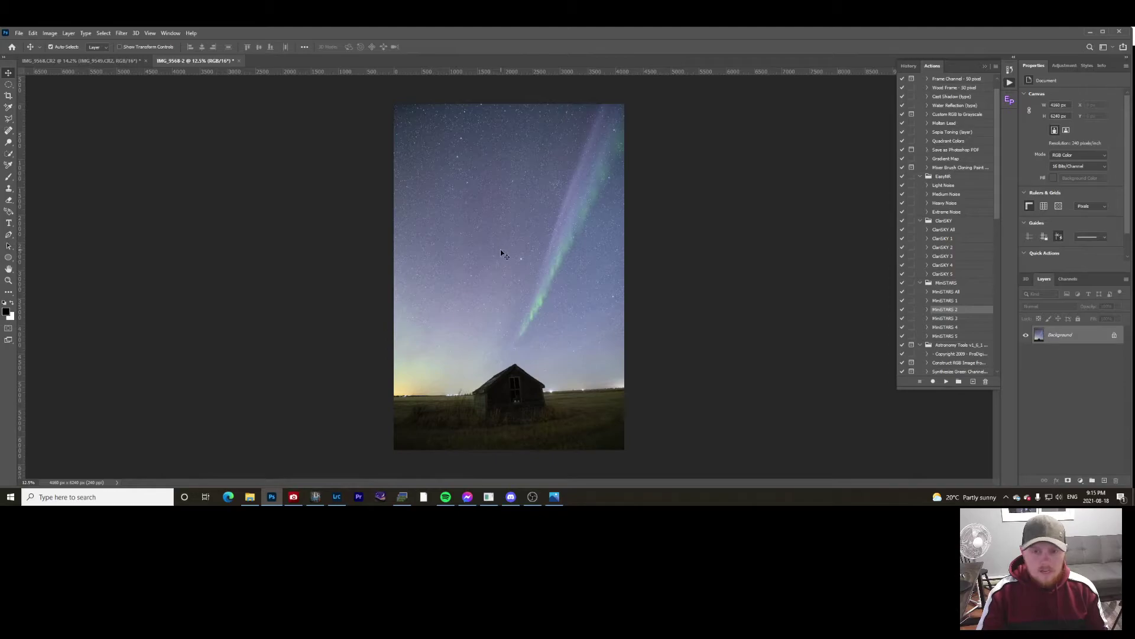
{"action": "left_click_drag", "start_coordinate": [105, 59], "coordinate": [537, 318]}
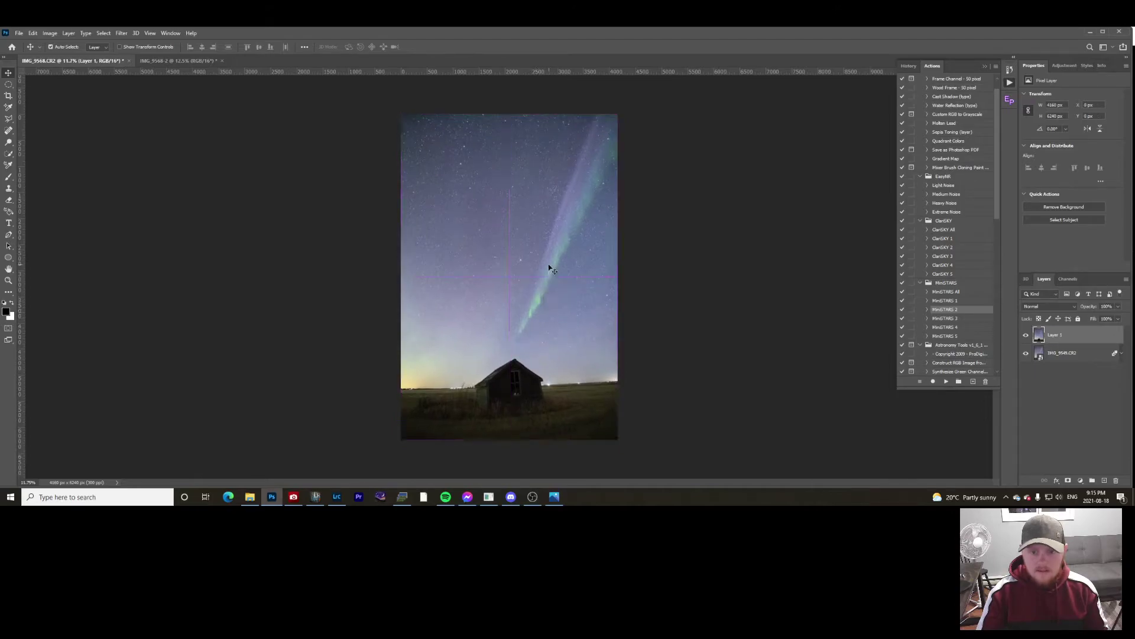
{"action": "left_click", "coordinate": [1070, 481]}
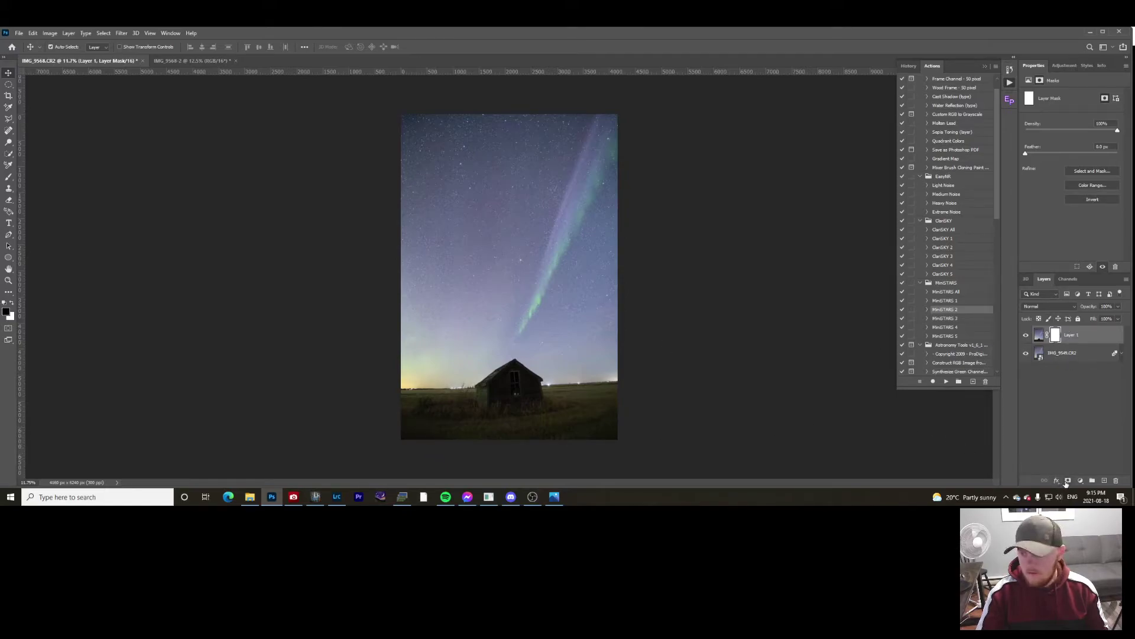
Step: Activate the Brush tool and display the sky layer's mask on its own
{"action": "scroll", "coordinate": [493, 419], "scroll_direction": "up", "scroll_amount": 3}
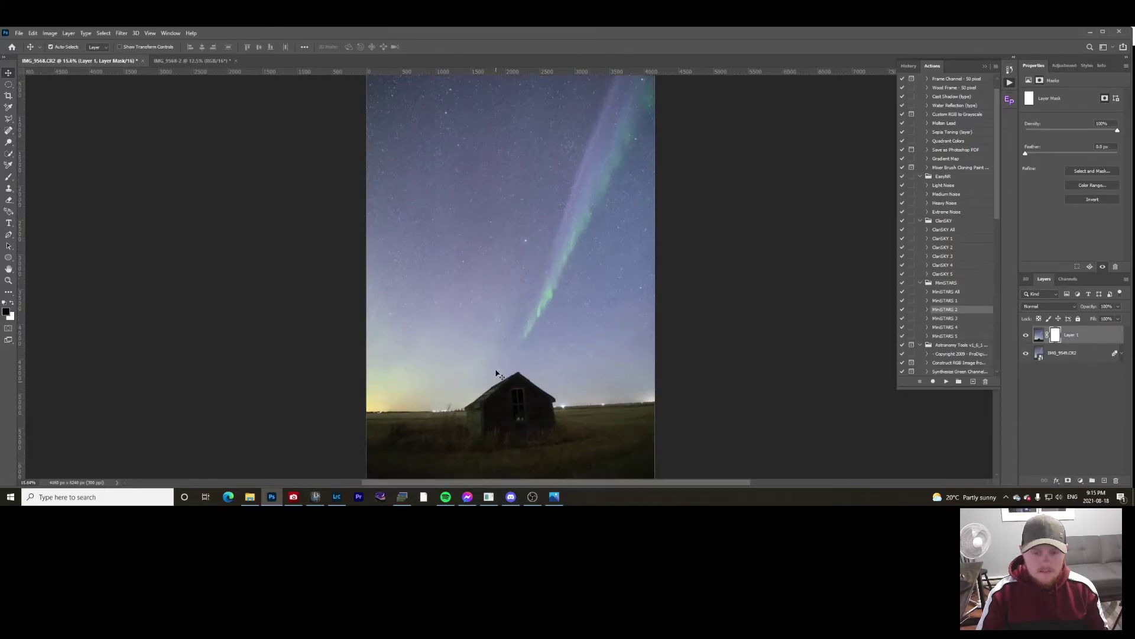
{"action": "key", "text": "b"}
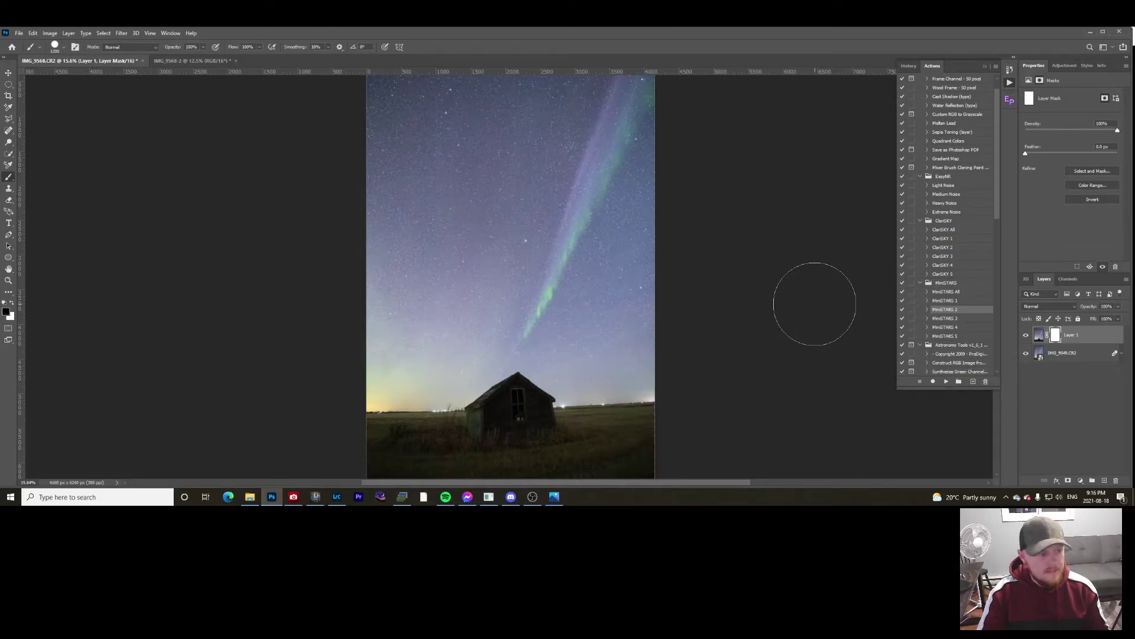
{"action": "scroll", "coordinate": [780, 305], "scroll_direction": "down", "scroll_amount": 2}
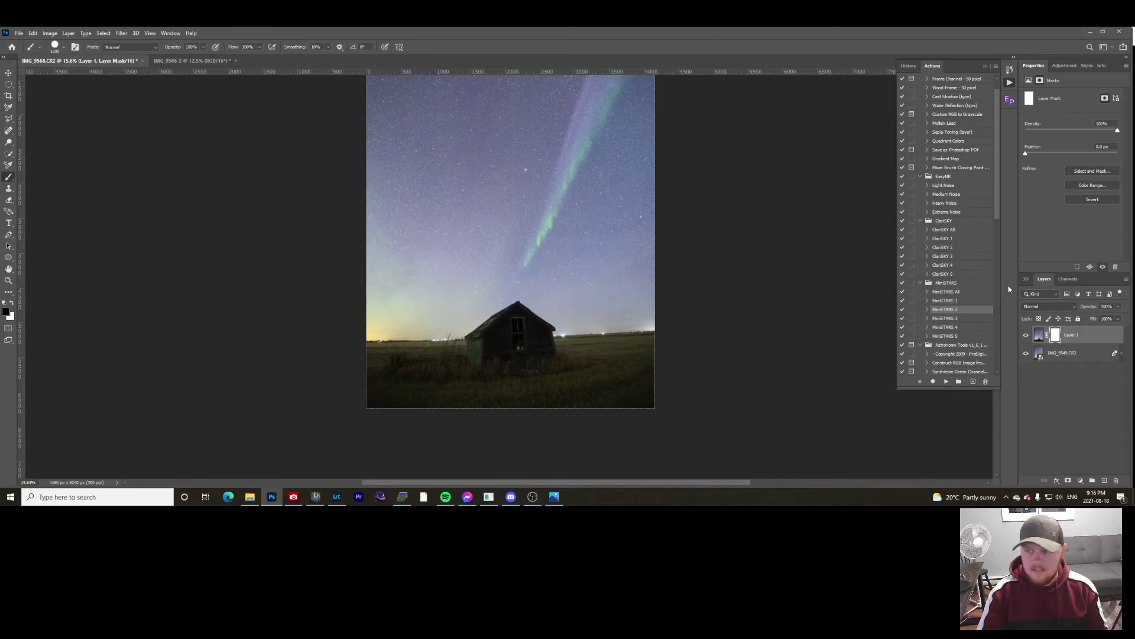
{"action": "scroll", "coordinate": [564, 214], "scroll_direction": "up", "scroll_amount": 1}
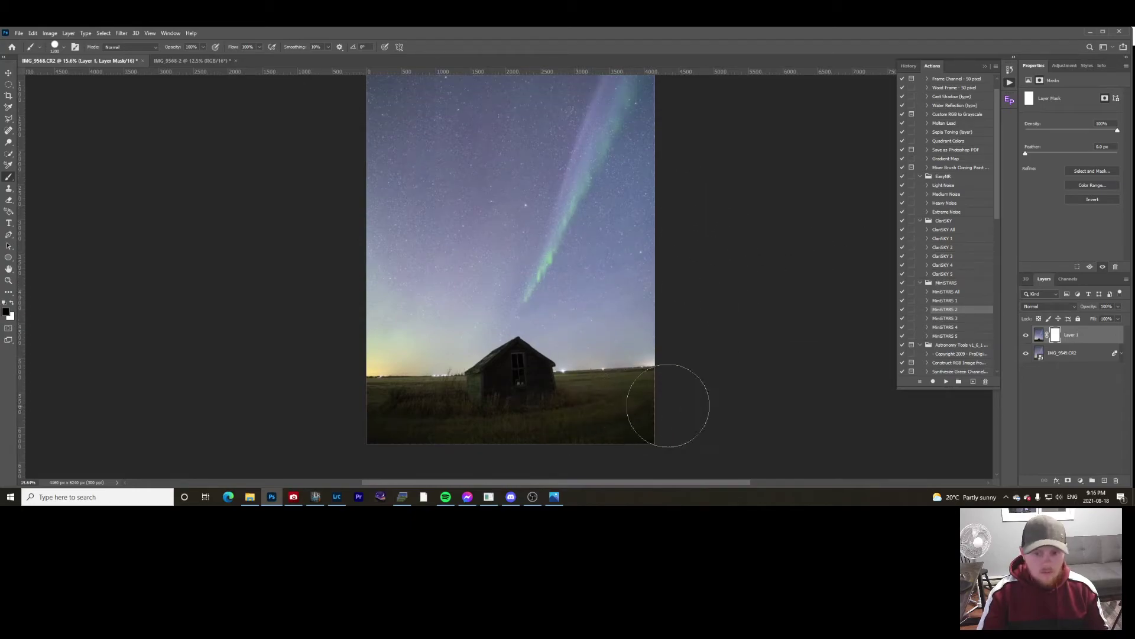
{"action": "left_click", "coordinate": [1058, 336], "text": "alt"}
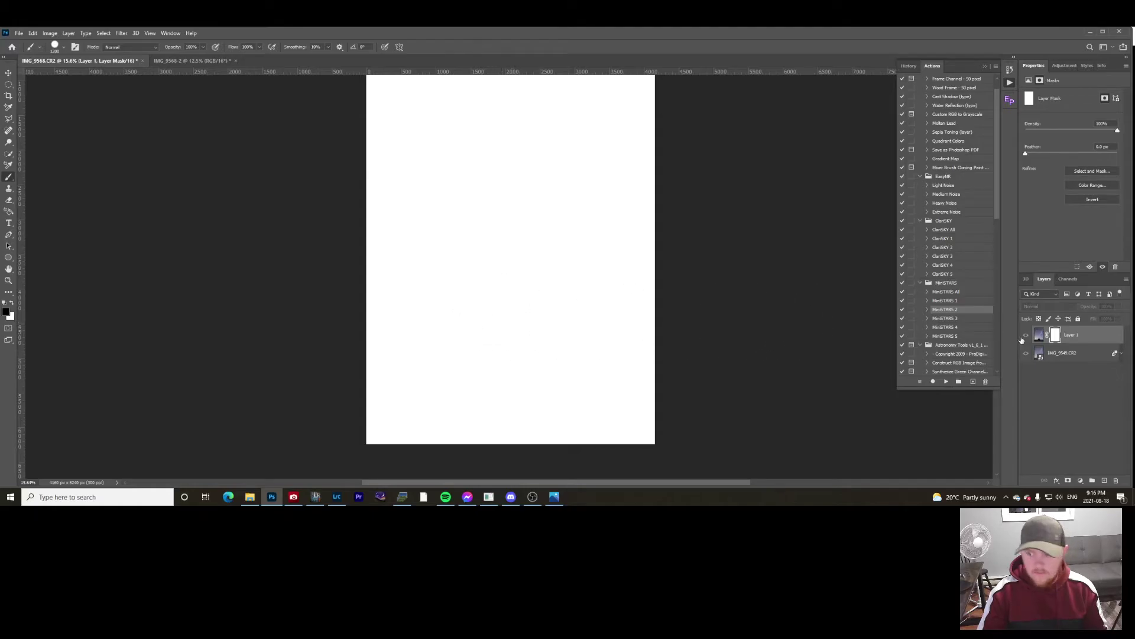
Step: Return to the normal image view and paint black over the foreground on the sky layer's mask with a soft brush
{"action": "left_click", "coordinate": [1041, 336]}
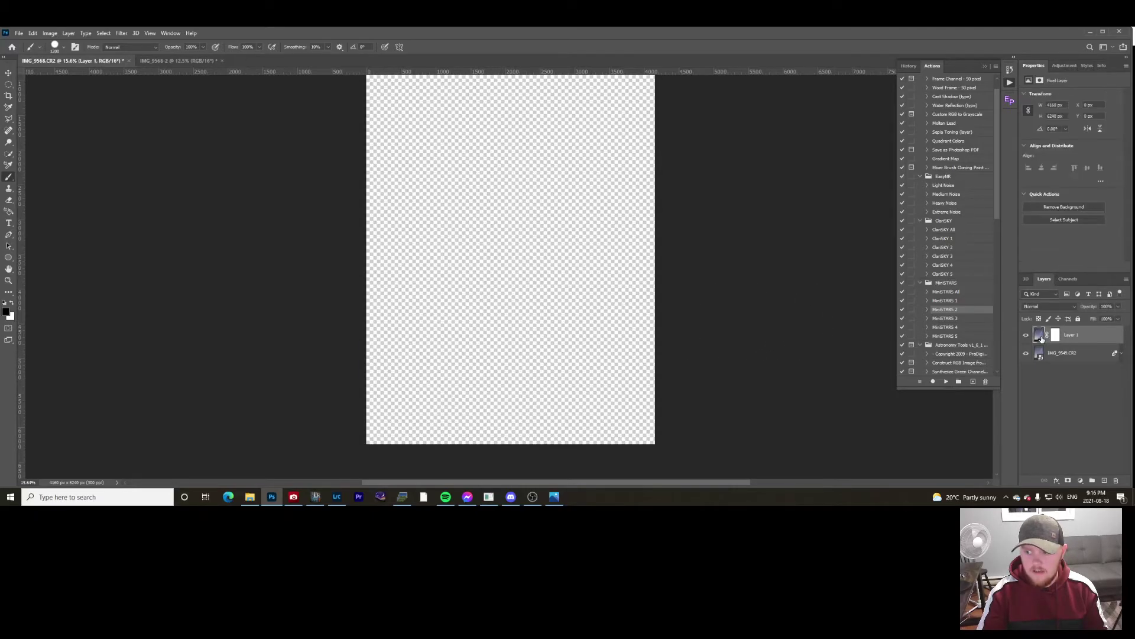
{"action": "left_click", "coordinate": [1057, 335]}
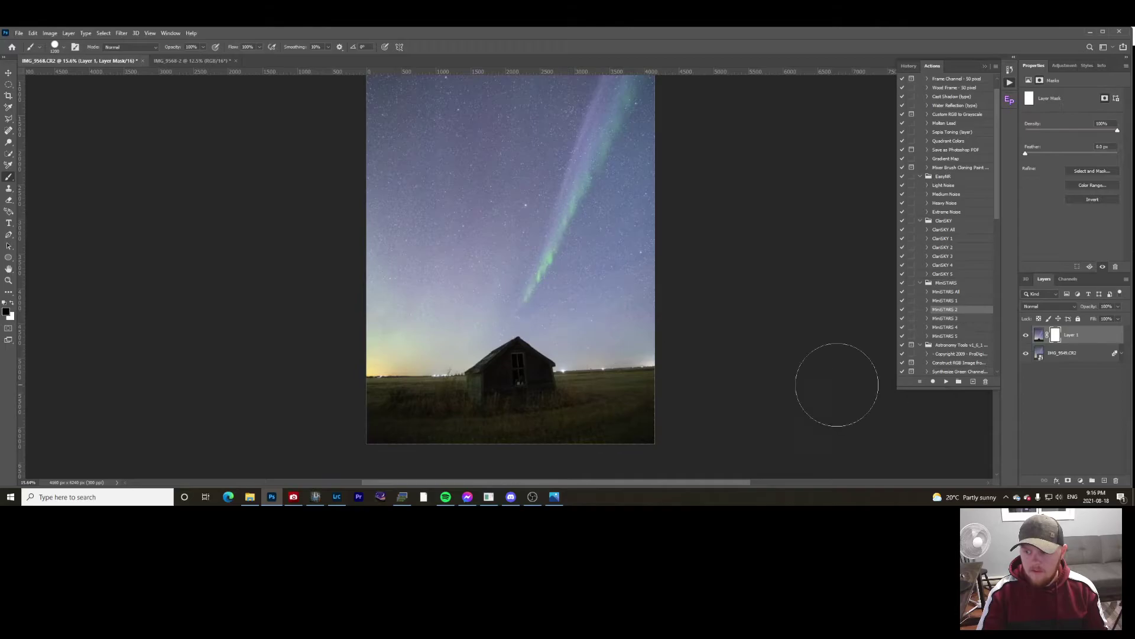
{"action": "scroll", "coordinate": [737, 388], "scroll_direction": "down", "scroll_amount": 1}
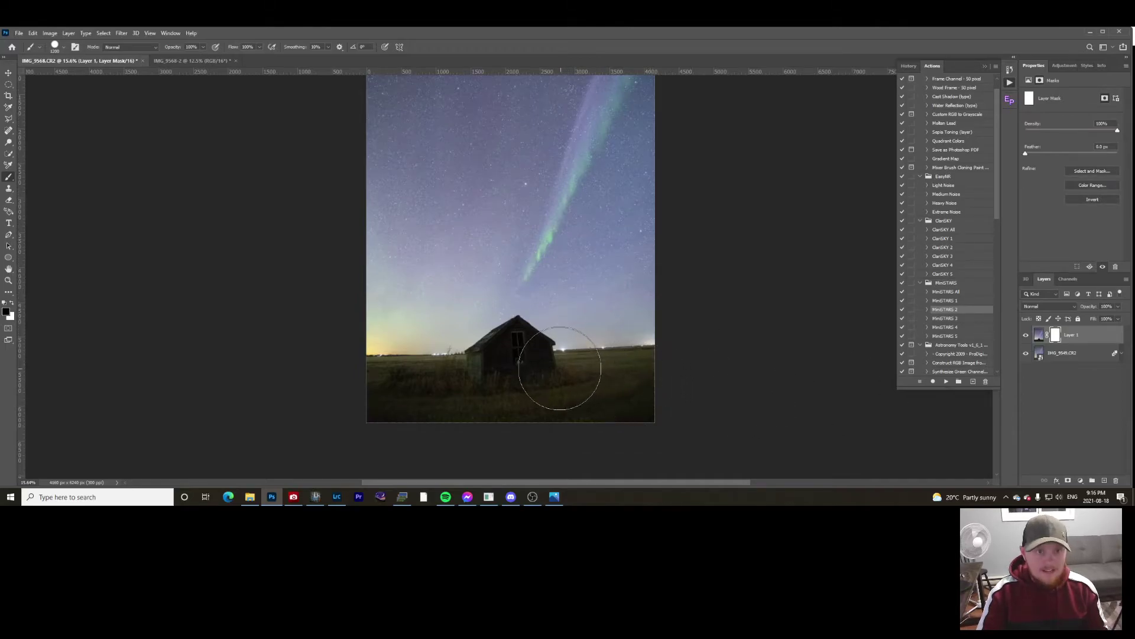
{"action": "scroll", "coordinate": [621, 390], "scroll_direction": "up", "scroll_amount": 2}
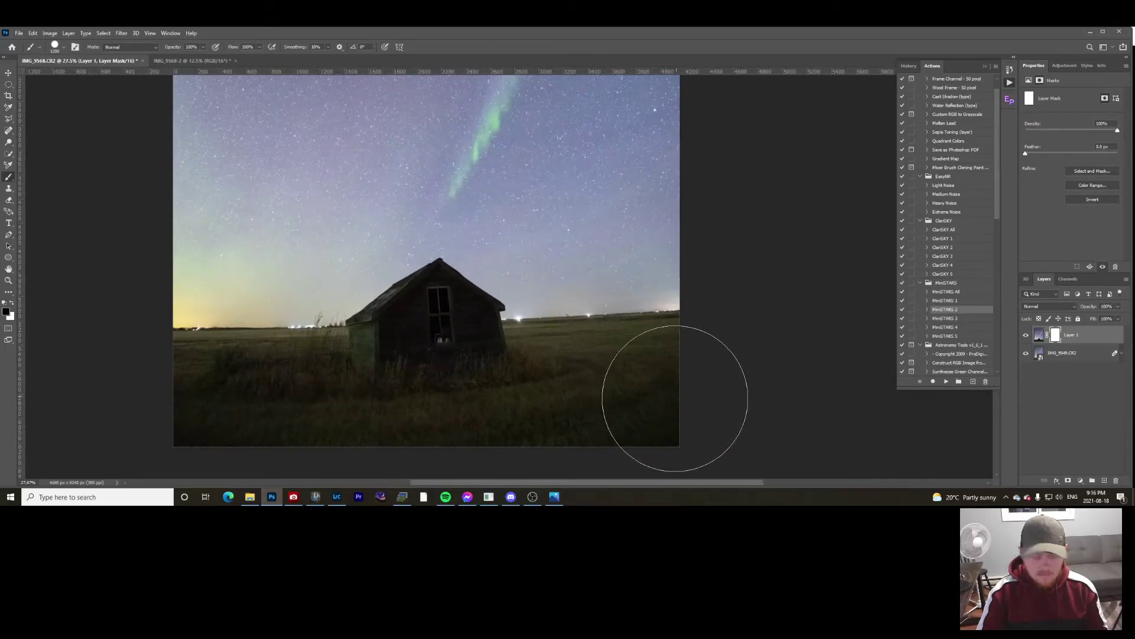
{"action": "scroll", "coordinate": [676, 393], "scroll_direction": "down", "scroll_amount": 1}
{"action": "mouse_move", "coordinate": [684, 375]}
{"action": "left_mouse_down"}
{"action": "mouse_move", "coordinate": [366, 391]}
{"action": "mouse_move", "coordinate": [96, 374]}
{"action": "mouse_move", "coordinate": [677, 363]}
{"action": "left_mouse_up"}
{"action": "right_click", "coordinate": [684, 365]}
{"action": "right_click", "coordinate": [530, 345]}
{"action": "key", "text": "Return"}
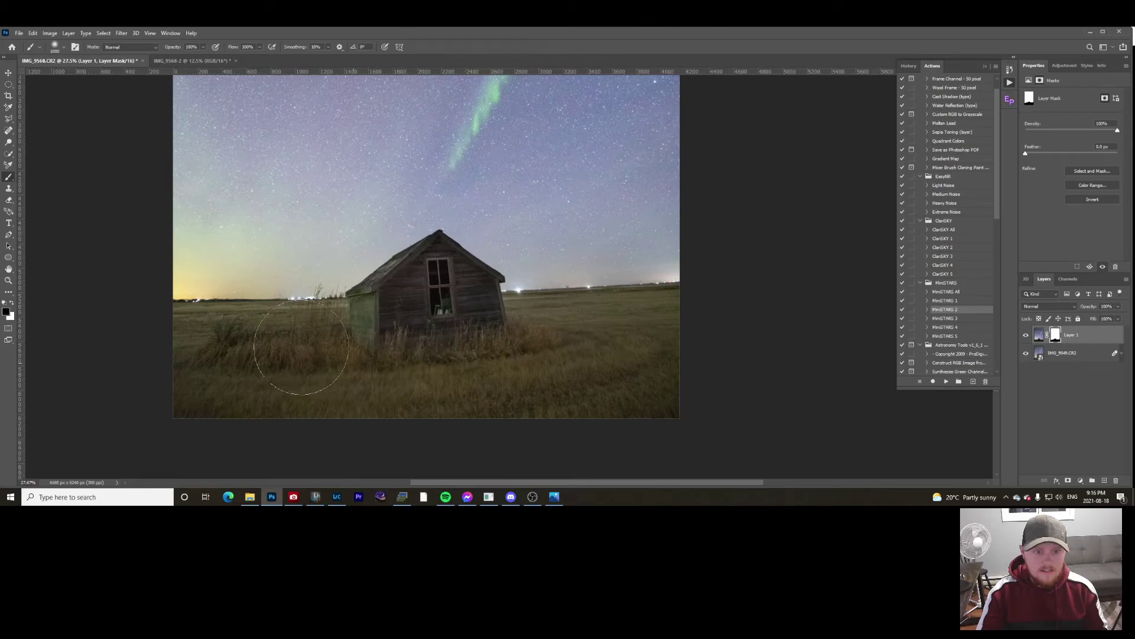
Step: Examine the blend along the shed's roofline and the horizon up close, and reduce the brush size
{"action": "scroll", "coordinate": [204, 366], "scroll_direction": "down", "scroll_amount": 5}
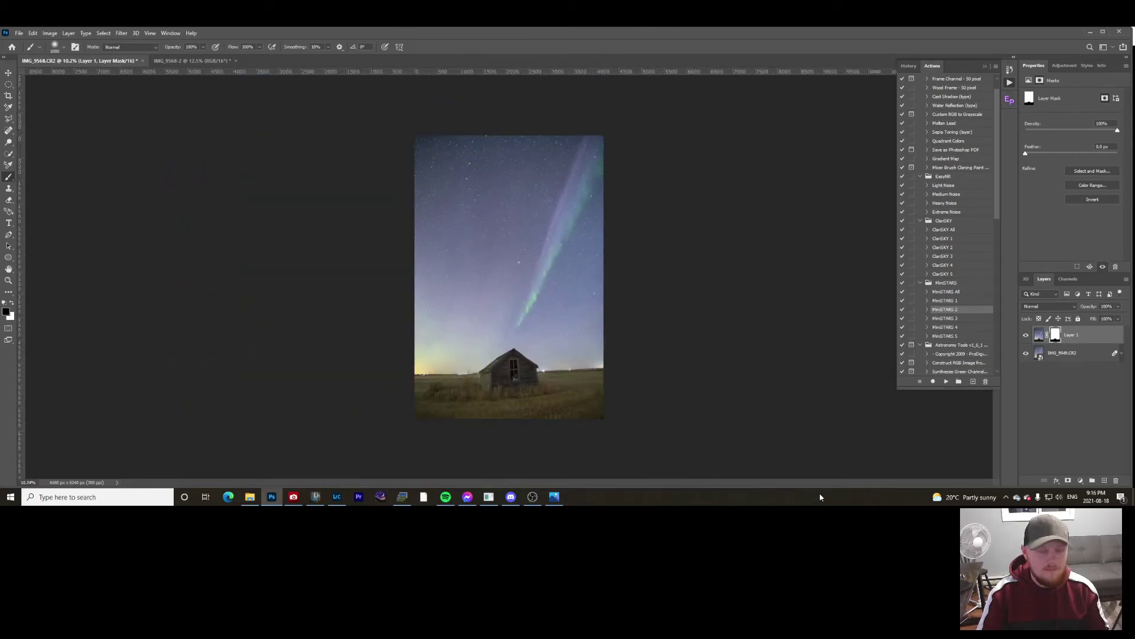
{"action": "scroll", "coordinate": [615, 393], "scroll_direction": "up", "scroll_amount": 8}
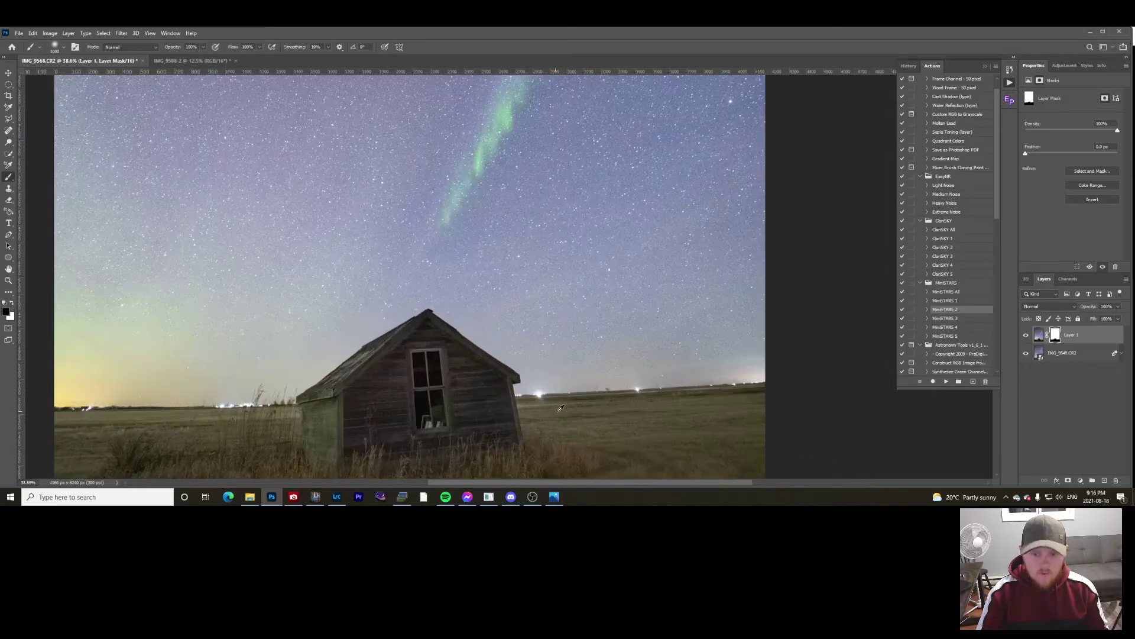
{"action": "scroll", "coordinate": [431, 360], "scroll_direction": "down", "scroll_amount": 1}
{"action": "scroll", "coordinate": [218, 301], "scroll_direction": "up", "scroll_amount": 2}
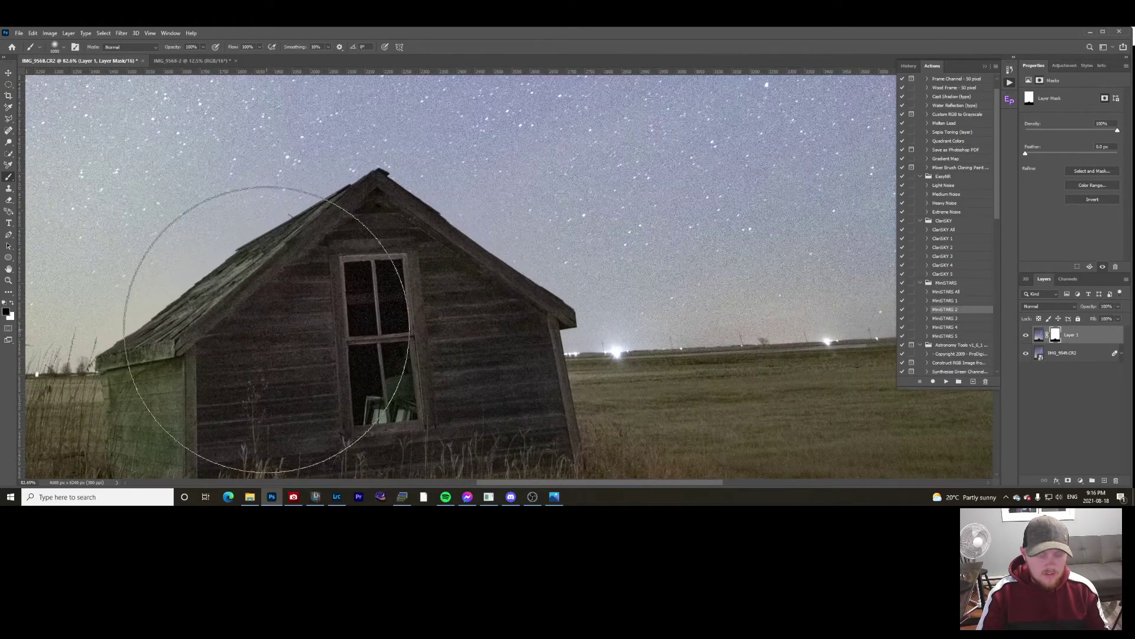
{"action": "key", "text": "bracketleft"}
{"action": "key", "text": "bracketleft"}
{"action": "key", "text": "bracketleft"}
{"action": "key", "text": "bracketleft"}
{"action": "key", "text": "bracketleft"}
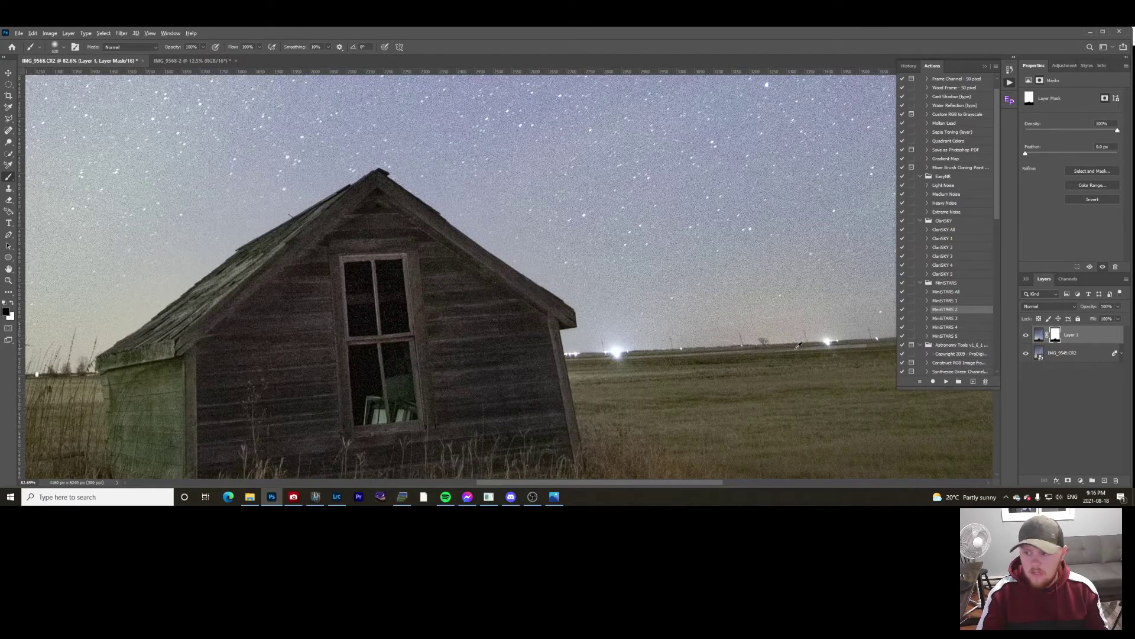
Step: Try a Gaussian Blur with a 176.2 pixel radius on the sky layer's mask, and cancel it
{"action": "scroll", "coordinate": [667, 317], "scroll_direction": "down", "scroll_amount": 4}
{"action": "scroll", "coordinate": [698, 329], "scroll_direction": "down", "scroll_amount": 3}
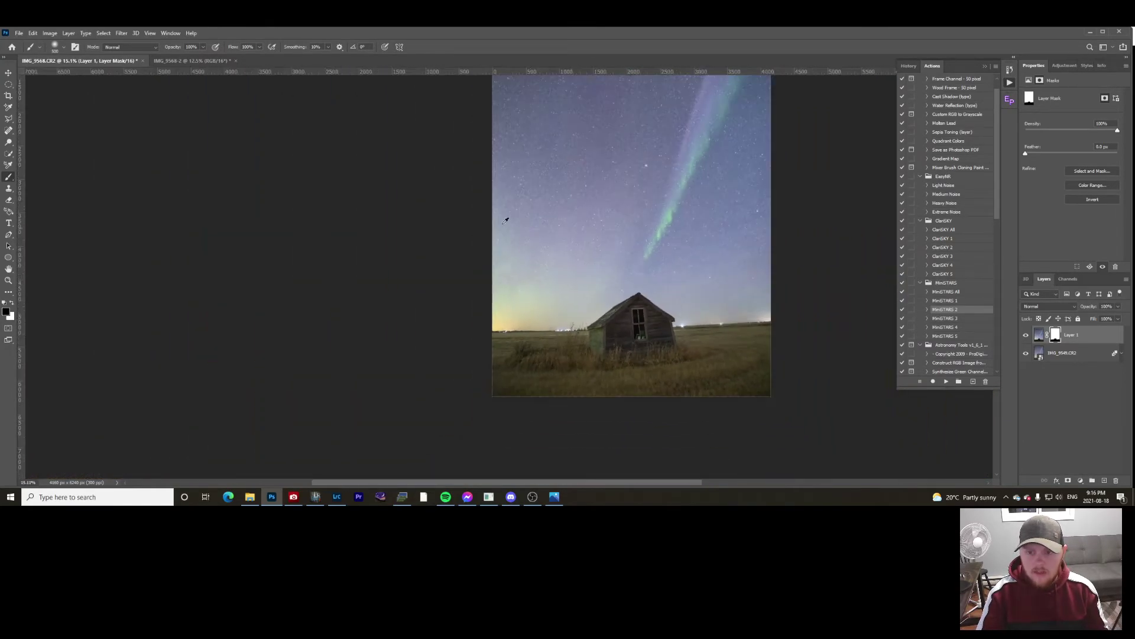
{"action": "scroll", "coordinate": [525, 328], "scroll_direction": "down", "scroll_amount": 1}
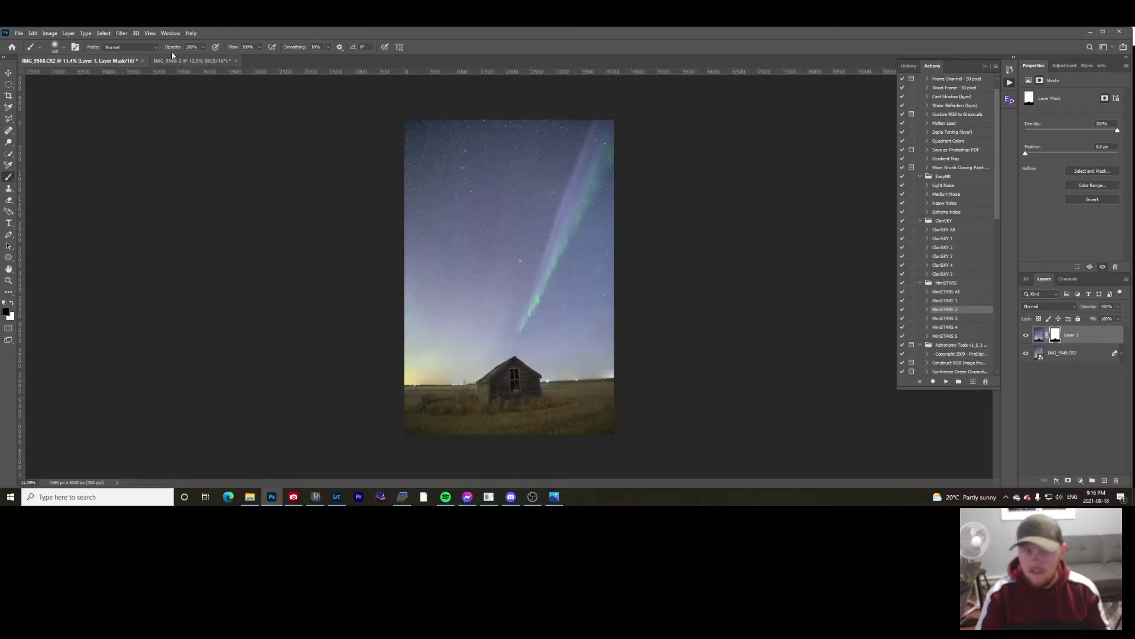
{"action": "left_click", "coordinate": [121, 33]}
{"action": "mouse_move", "coordinate": [148, 133]}
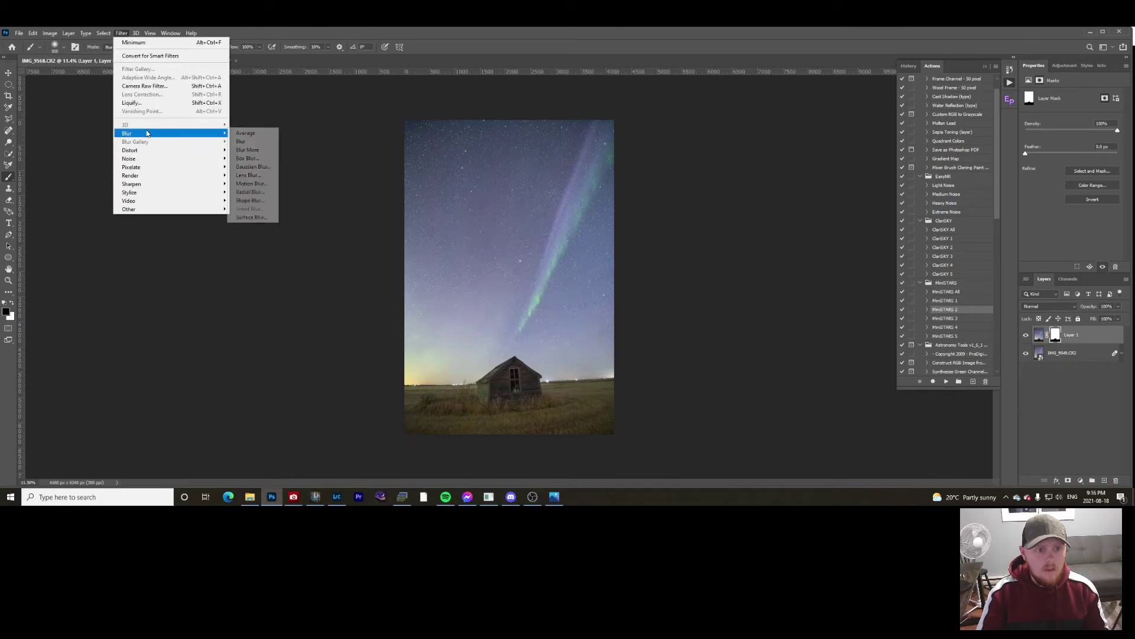
{"action": "left_click", "coordinate": [262, 168]}
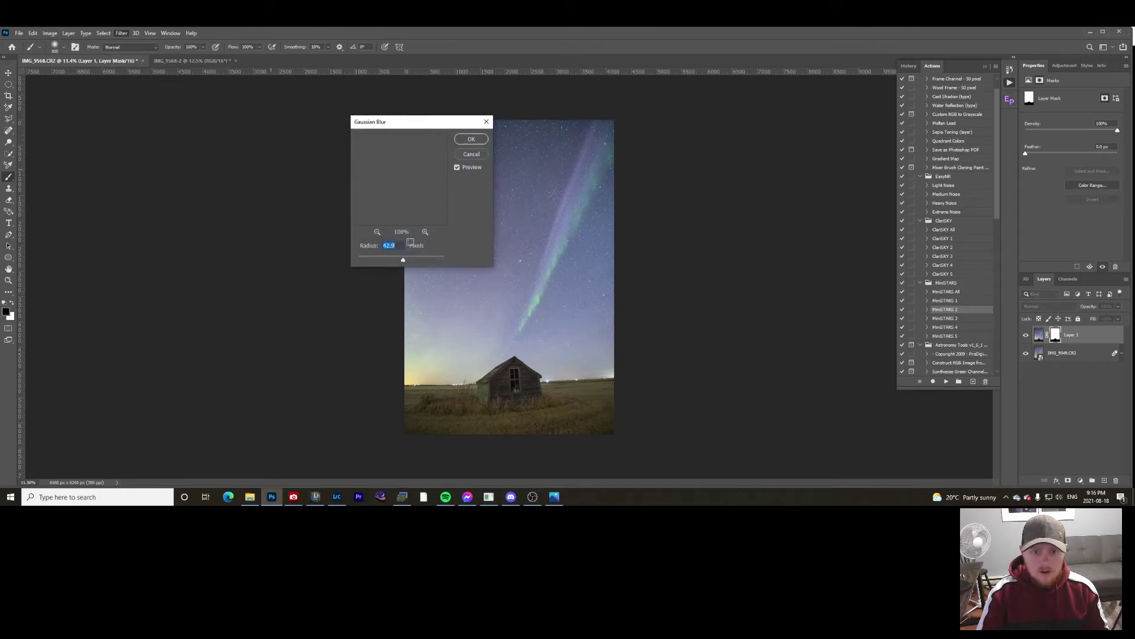
{"action": "left_click_drag", "start_coordinate": [403, 259], "coordinate": [423, 263]}
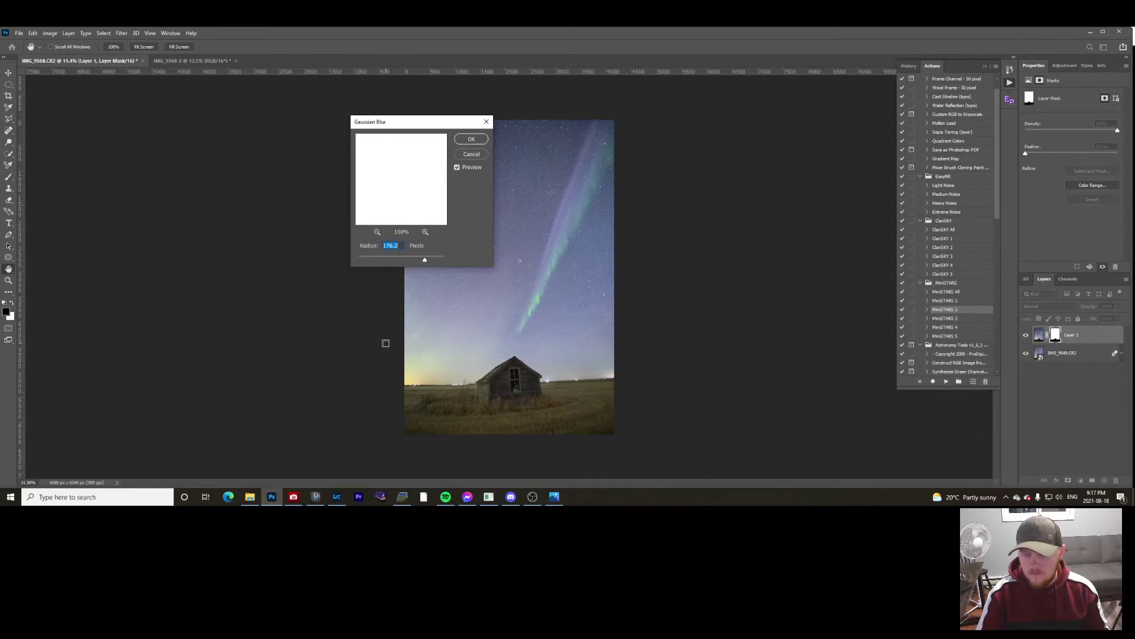
{"action": "left_click", "coordinate": [471, 155]}
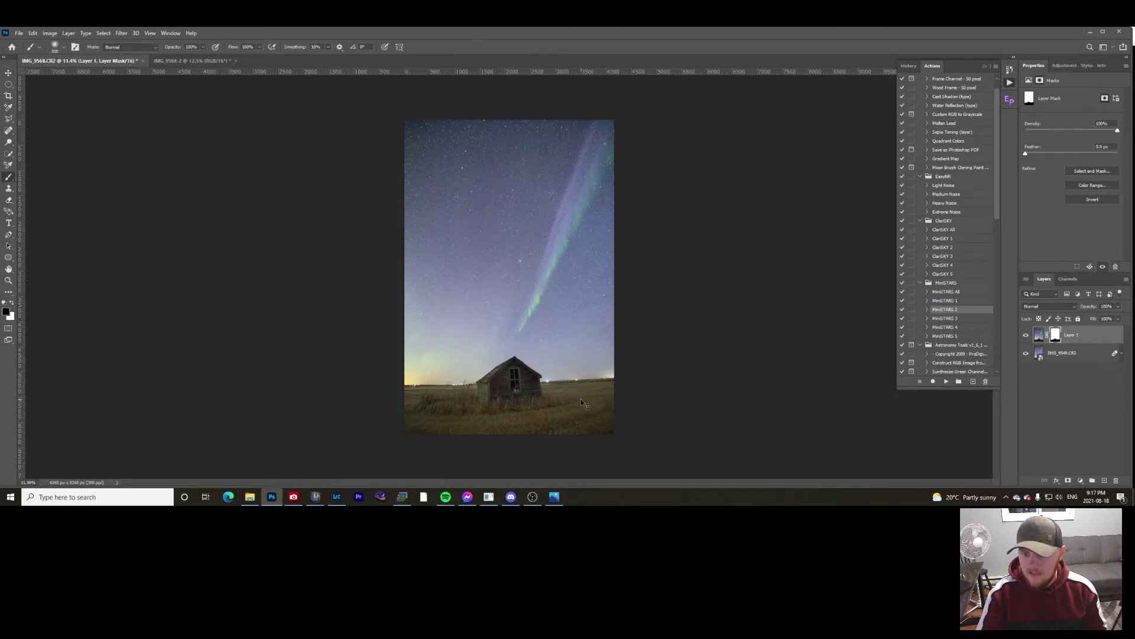
Step: Discard the painting on the sky layer's mask so the layer has a plain white mask again
{"action": "right_click", "coordinate": [1056, 334]}
{"action": "left_click", "coordinate": [1061, 360]}
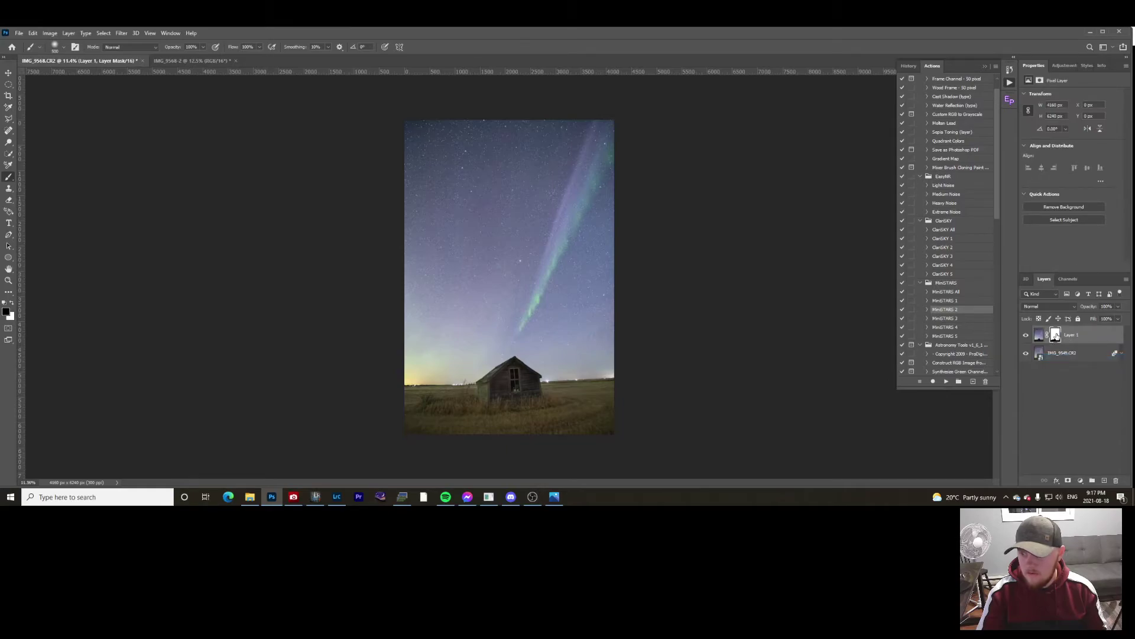
{"action": "right_click", "coordinate": [1057, 335]}
{"action": "left_click", "coordinate": [1060, 342]}
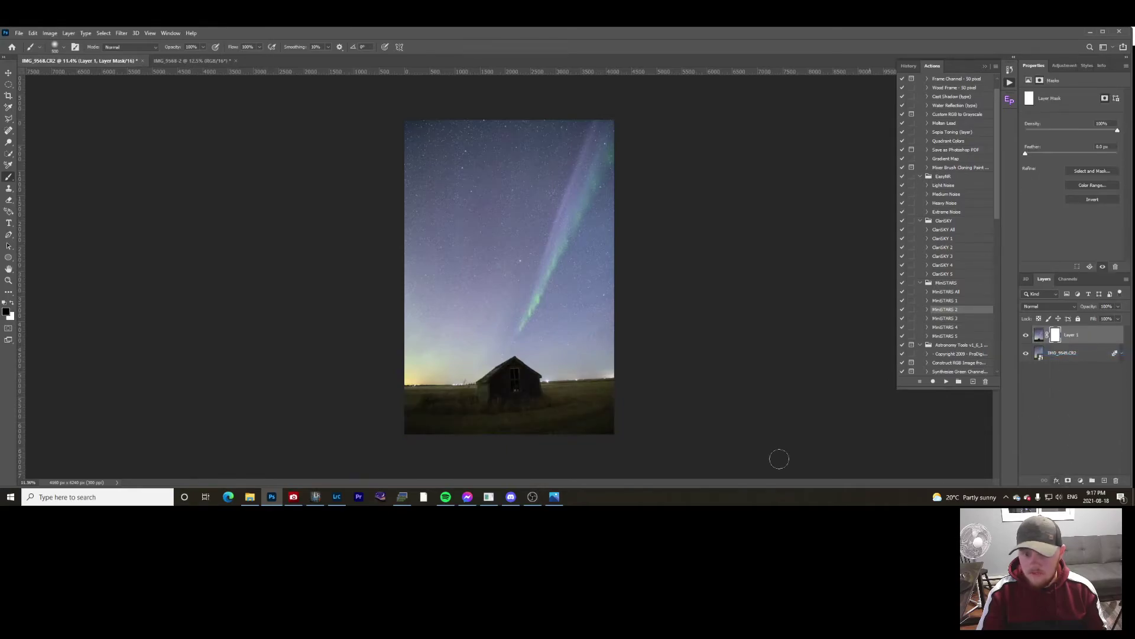
Step: Paint black over the grass and shed on the sky layer's mask at reduced brush opacity, finishing at 100% opacity
{"action": "scroll", "coordinate": [286, 379], "scroll_direction": "up", "scroll_amount": 2}
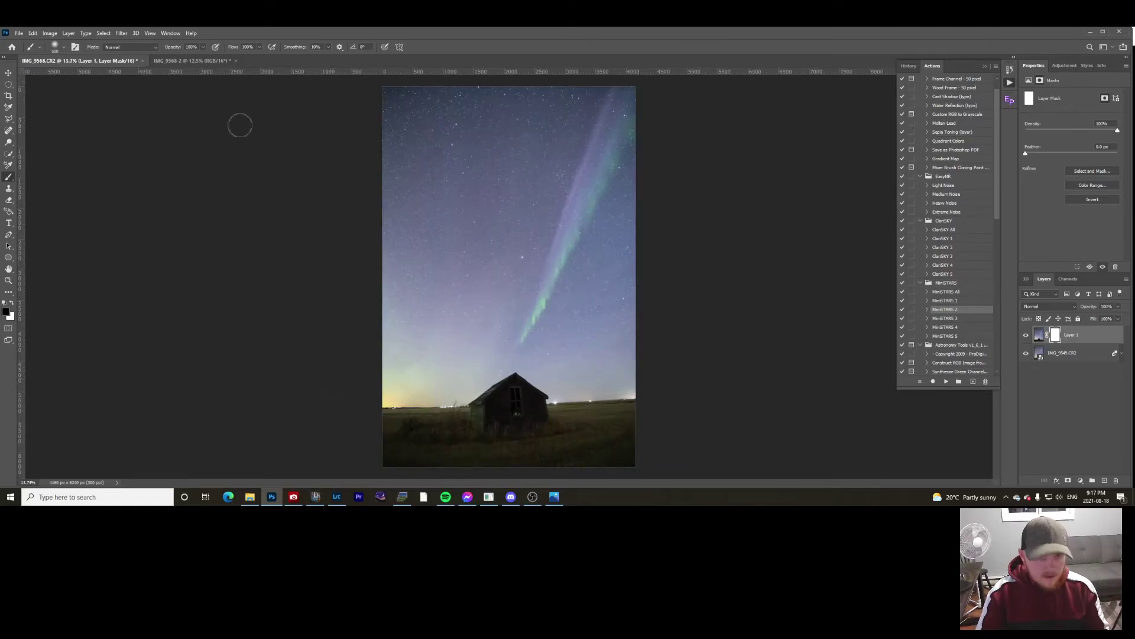
{"action": "left_click", "coordinate": [203, 48]}
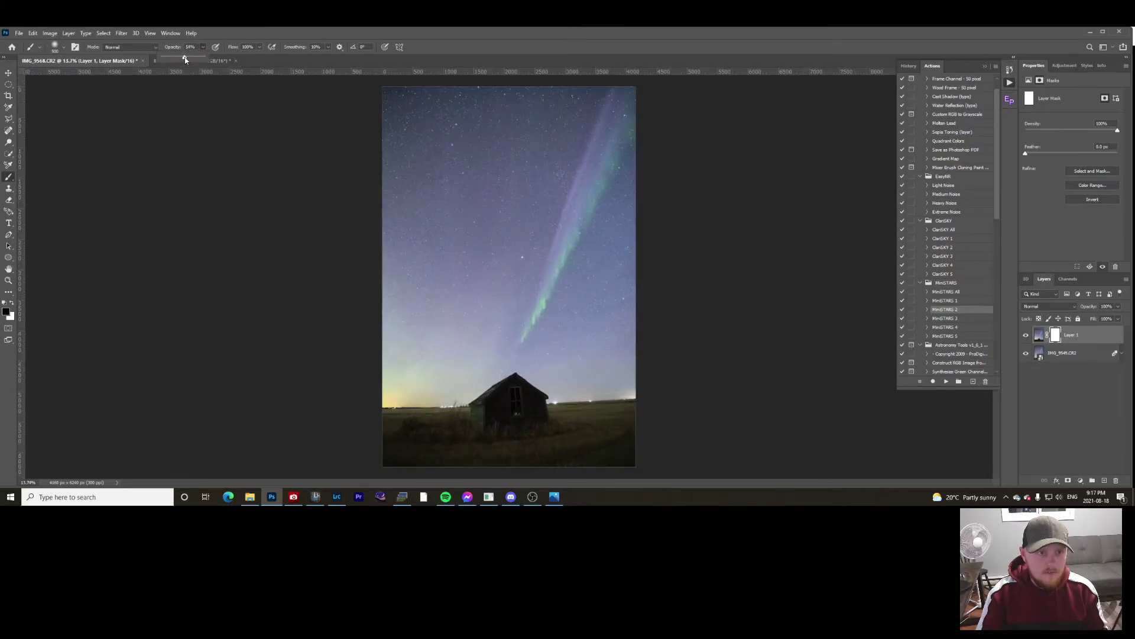
{"action": "left_click", "coordinate": [301, 346]}
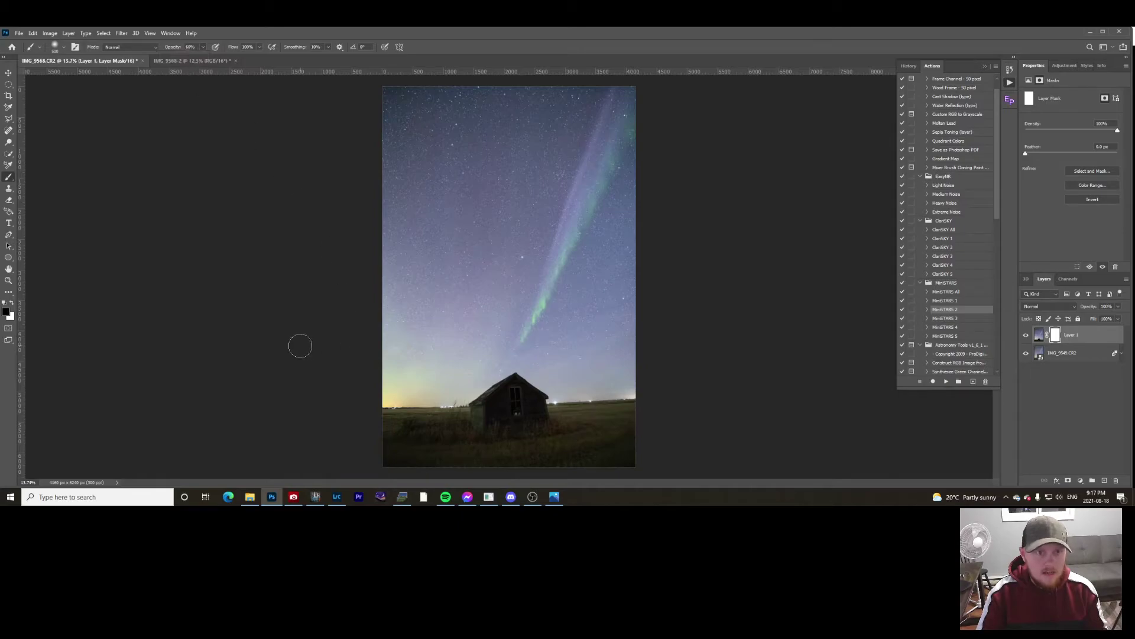
{"action": "mouse_move", "coordinate": [509, 438]}
{"action": "left_mouse_down"}
{"action": "mouse_move", "coordinate": [483, 454]}
{"action": "mouse_move", "coordinate": [618, 448]}
{"action": "mouse_move", "coordinate": [355, 459]}
{"action": "mouse_move", "coordinate": [411, 435]}
{"action": "mouse_move", "coordinate": [378, 426]}
{"action": "mouse_move", "coordinate": [406, 426]}
{"action": "mouse_move", "coordinate": [388, 435]}
{"action": "mouse_move", "coordinate": [429, 419]}
{"action": "mouse_move", "coordinate": [587, 431]}
{"action": "mouse_move", "coordinate": [561, 425]}
{"action": "mouse_move", "coordinate": [612, 421]}
{"action": "mouse_move", "coordinate": [620, 448]}
{"action": "mouse_move", "coordinate": [550, 433]}
{"action": "mouse_move", "coordinate": [531, 407]}
{"action": "mouse_move", "coordinate": [486, 386]}
{"action": "left_mouse_up"}
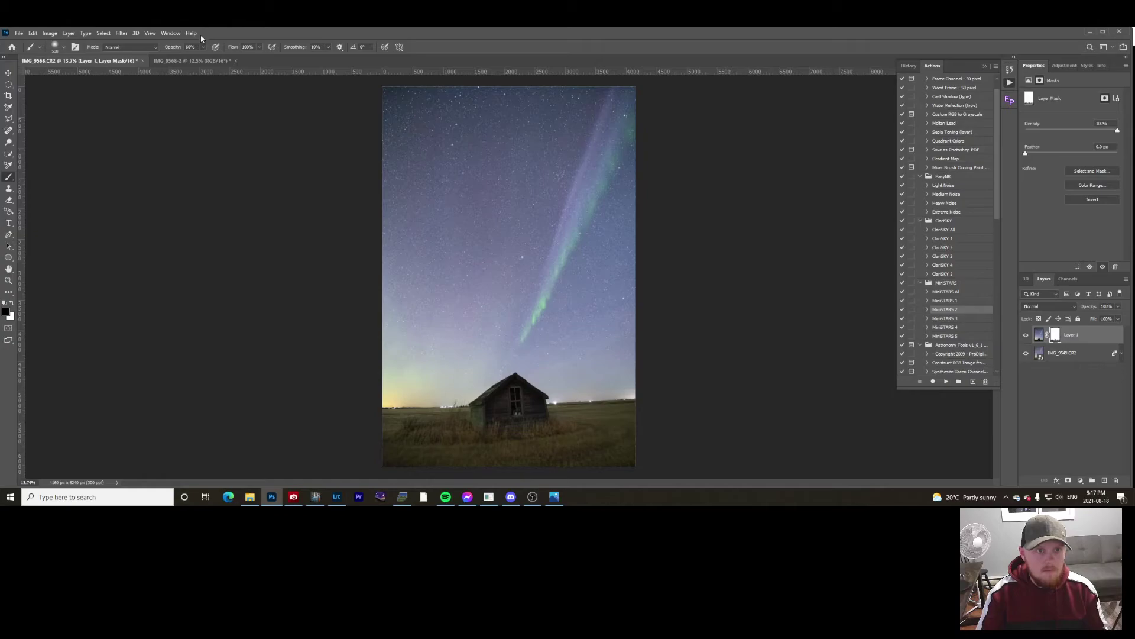
{"action": "mouse_move", "coordinate": [513, 379]}
{"action": "left_mouse_down"}
{"action": "mouse_move", "coordinate": [489, 414]}
{"action": "mouse_move", "coordinate": [518, 395]}
{"action": "mouse_move", "coordinate": [537, 410]}
{"action": "mouse_move", "coordinate": [507, 395]}
{"action": "mouse_move", "coordinate": [497, 431]}
{"action": "mouse_move", "coordinate": [527, 423]}
{"action": "mouse_move", "coordinate": [506, 416]}
{"action": "left_mouse_up"}
Step: Apply the Camera Raw Filter to the median-stacked smart object with temperature -2 and the tint shifted slightly toward magenta
{"action": "left_click", "coordinate": [1033, 358]}
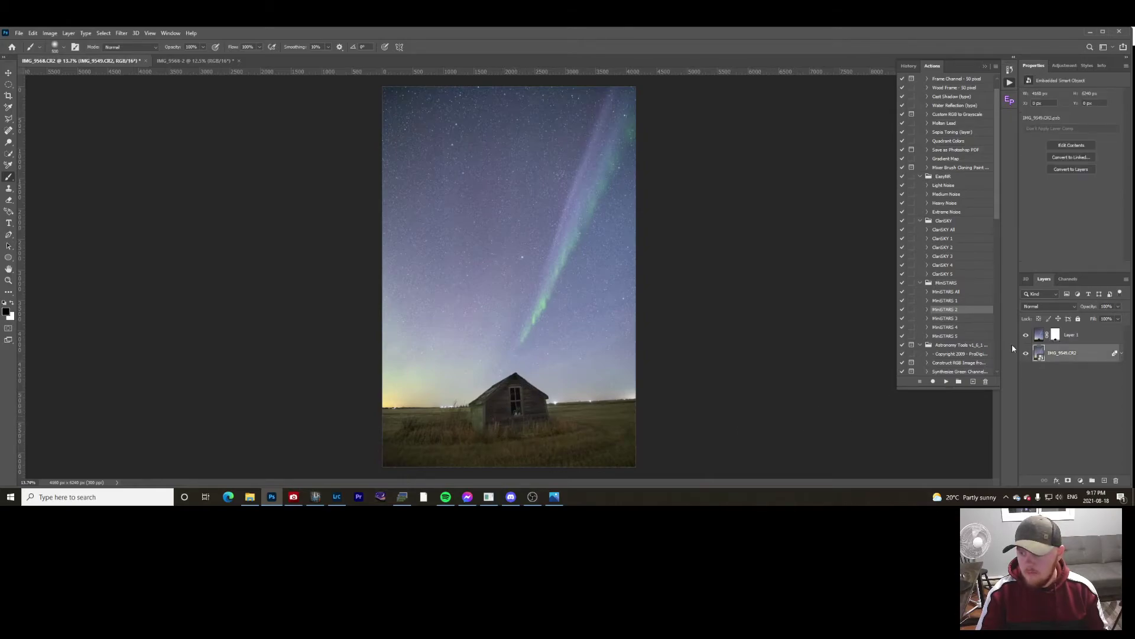
{"action": "left_click", "coordinate": [118, 35]}
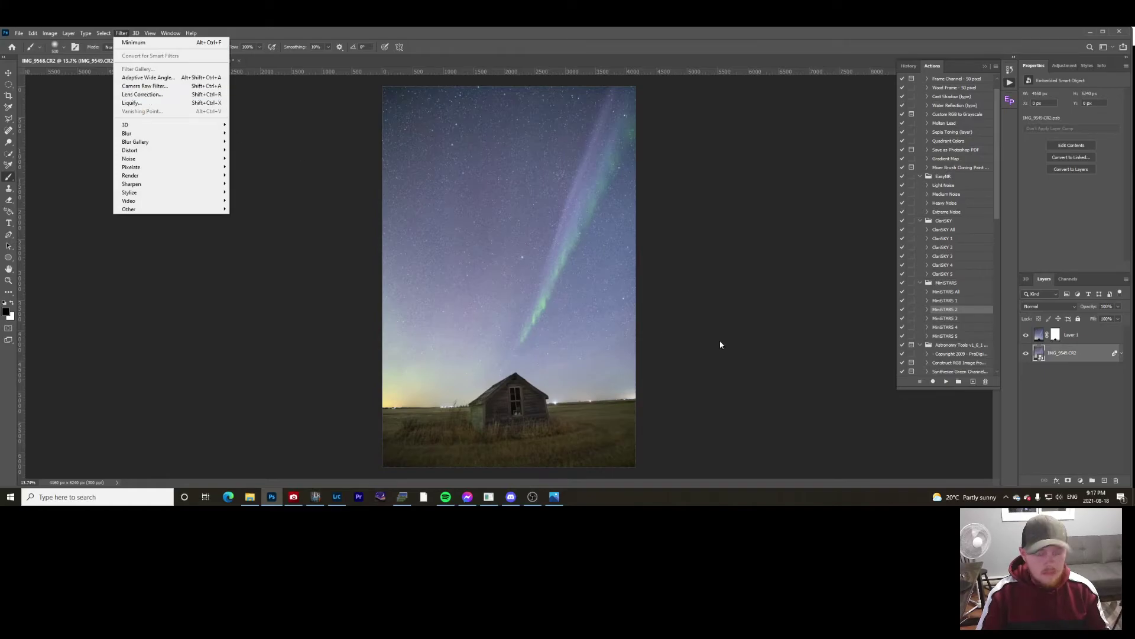
{"action": "left_click", "coordinate": [146, 86]}
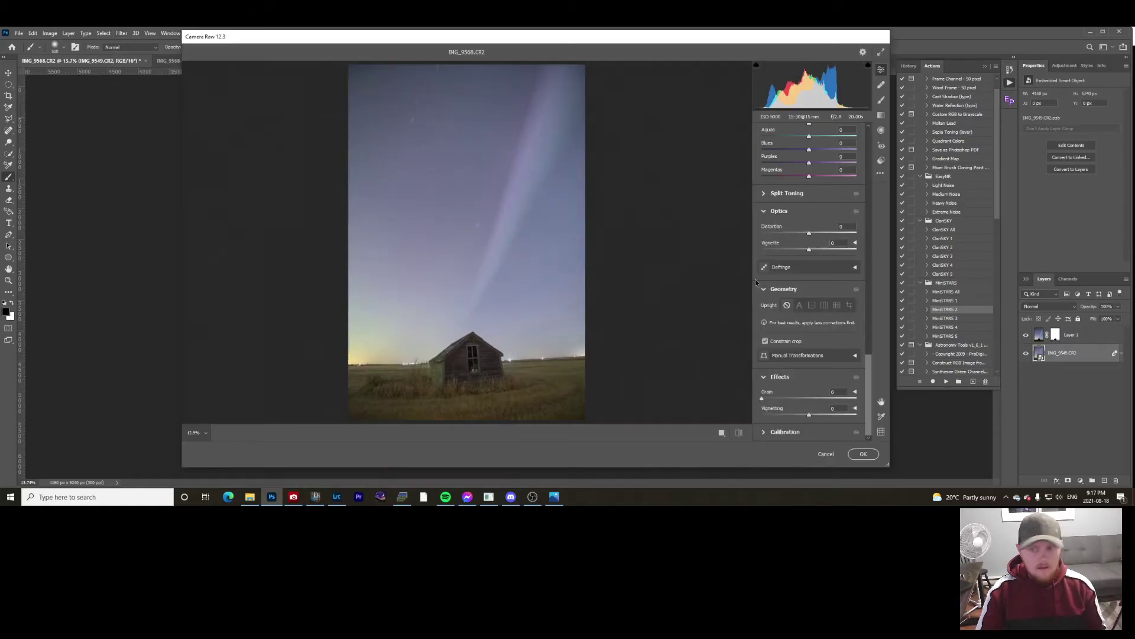
{"action": "scroll", "coordinate": [808, 226], "scroll_direction": "down", "scroll_amount": 10}
{"action": "scroll", "coordinate": [808, 225], "scroll_direction": "up", "scroll_amount": 10}
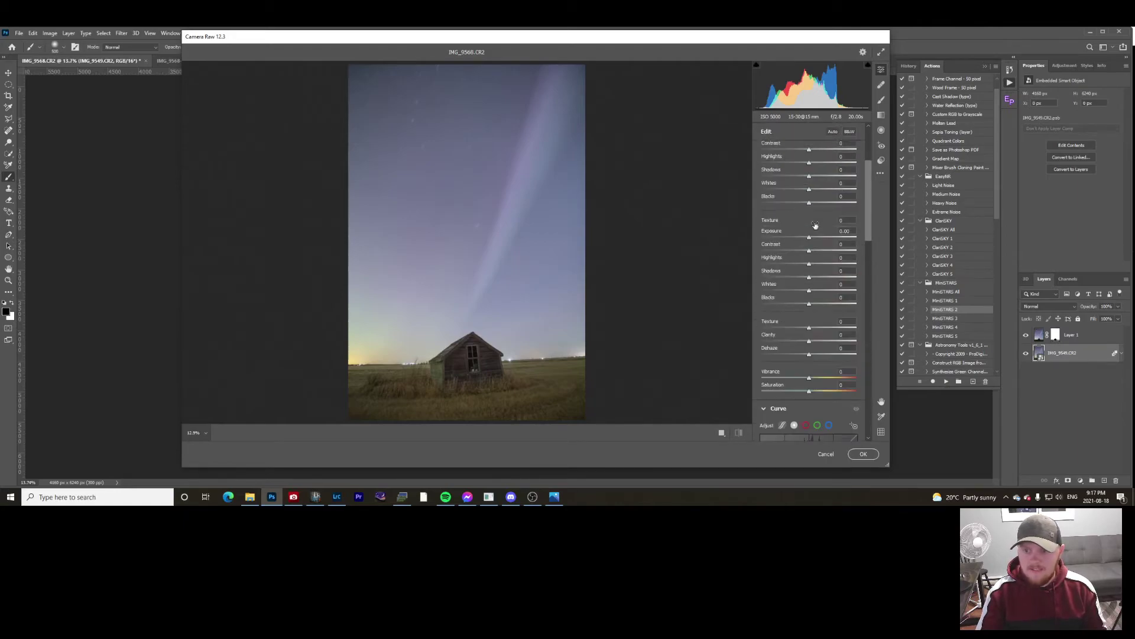
{"action": "left_click_drag", "start_coordinate": [807, 200], "coordinate": [811, 214]}
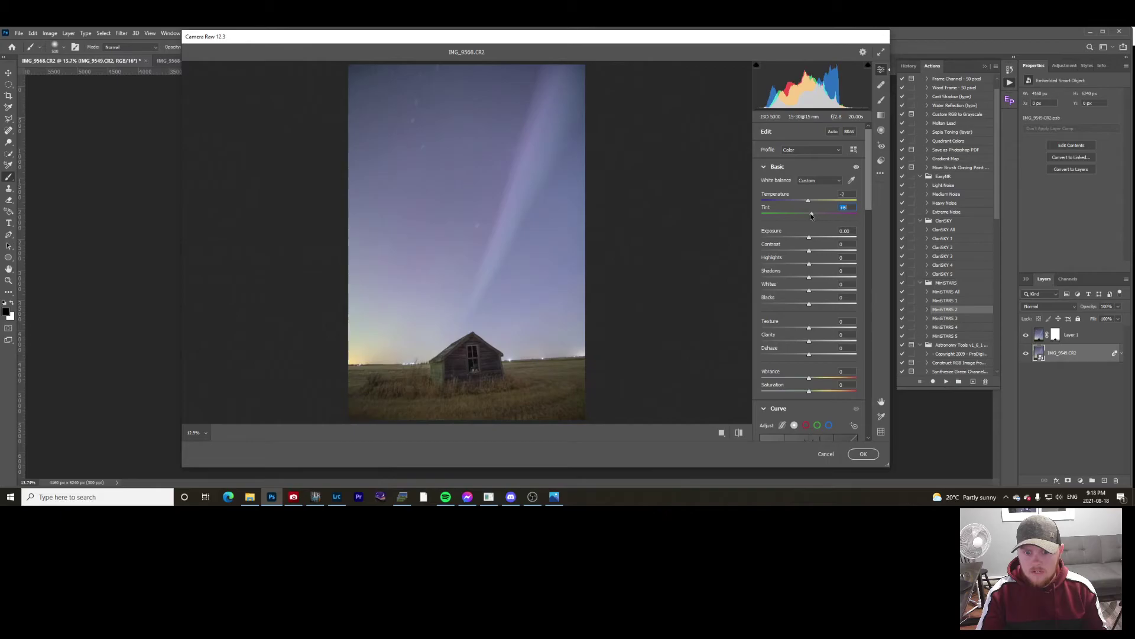
{"action": "left_click", "coordinate": [863, 454]}
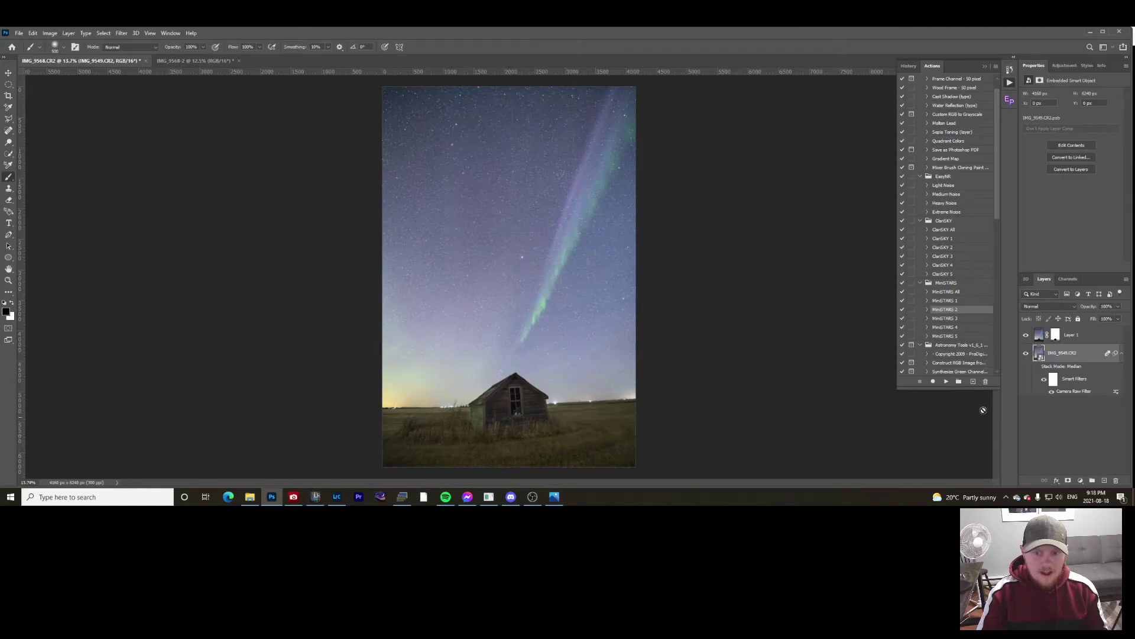
Step: Add a Curves adjustment layer above the masked sky layer and shape a gentle S-curve for contrast
{"action": "left_click", "coordinate": [1044, 340]}
{"action": "left_click", "coordinate": [1055, 336]}
{"action": "scroll", "coordinate": [543, 290], "scroll_direction": "up", "scroll_amount": 1}
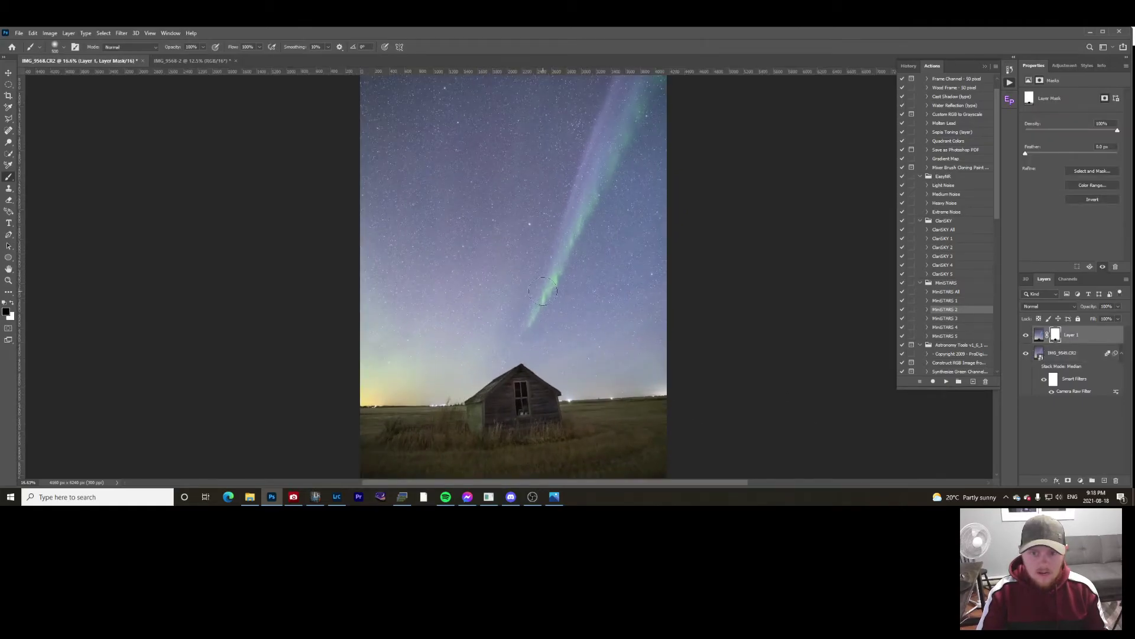
{"action": "scroll", "coordinate": [543, 290], "scroll_direction": "down", "scroll_amount": 2}
{"action": "left_click", "coordinate": [1063, 65]}
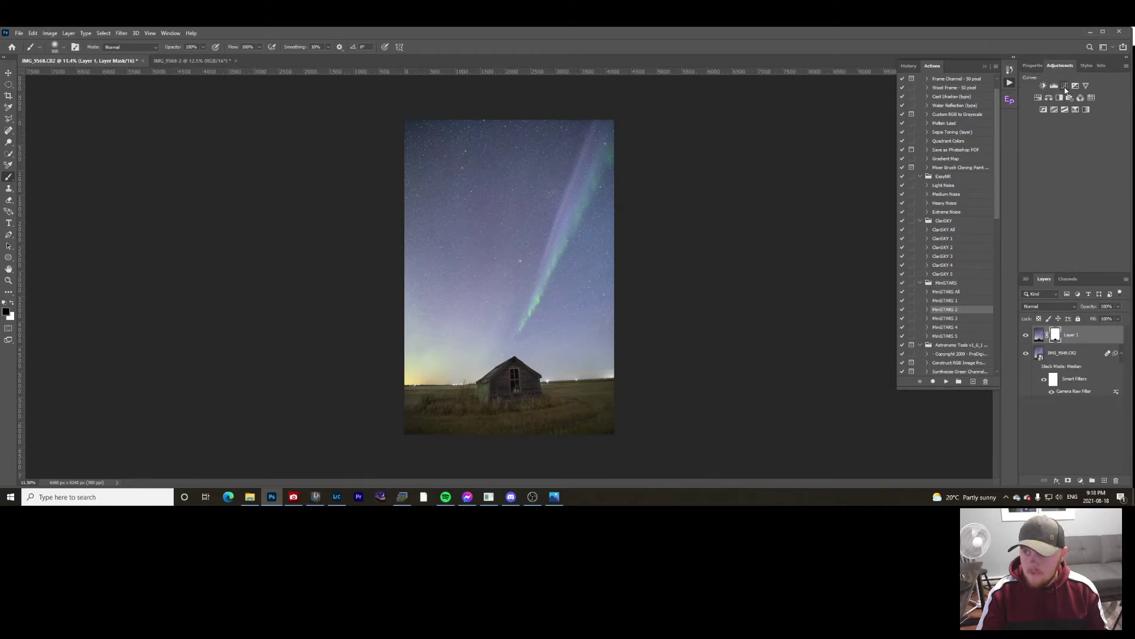
{"action": "left_click", "coordinate": [1065, 87]}
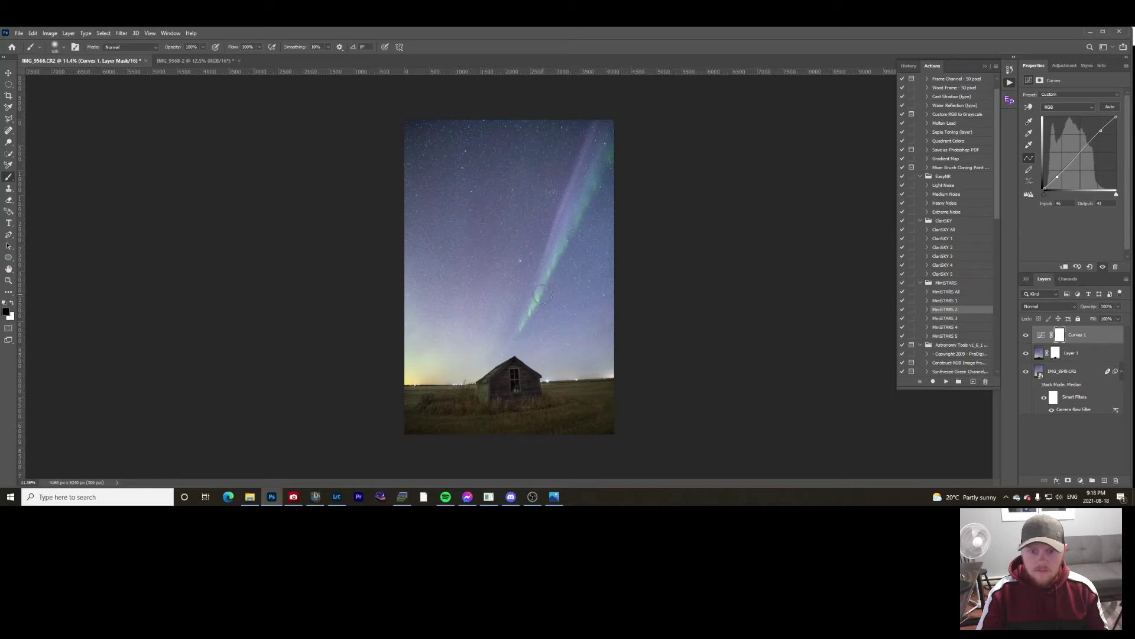
Step: Add a Levels adjustment layer above the curves that darkens the midtones, and compare the image with it off and on
{"action": "left_click", "coordinate": [1063, 65]}
{"action": "left_click", "coordinate": [1053, 87]}
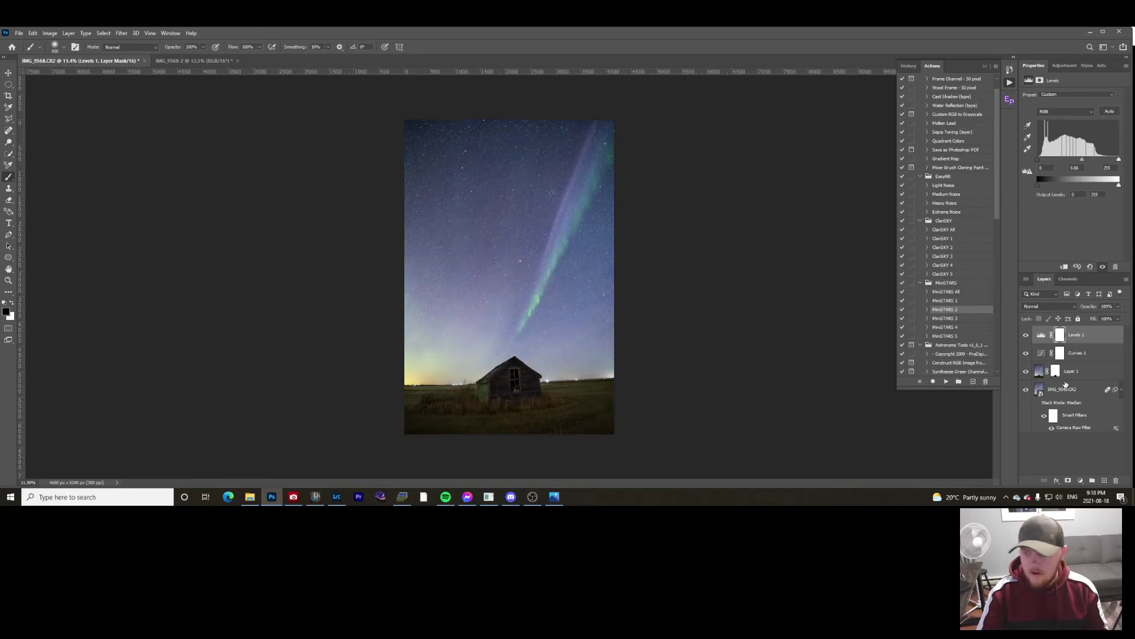
{"action": "left_click_drag", "start_coordinate": [1041, 334], "coordinate": [1051, 407]}
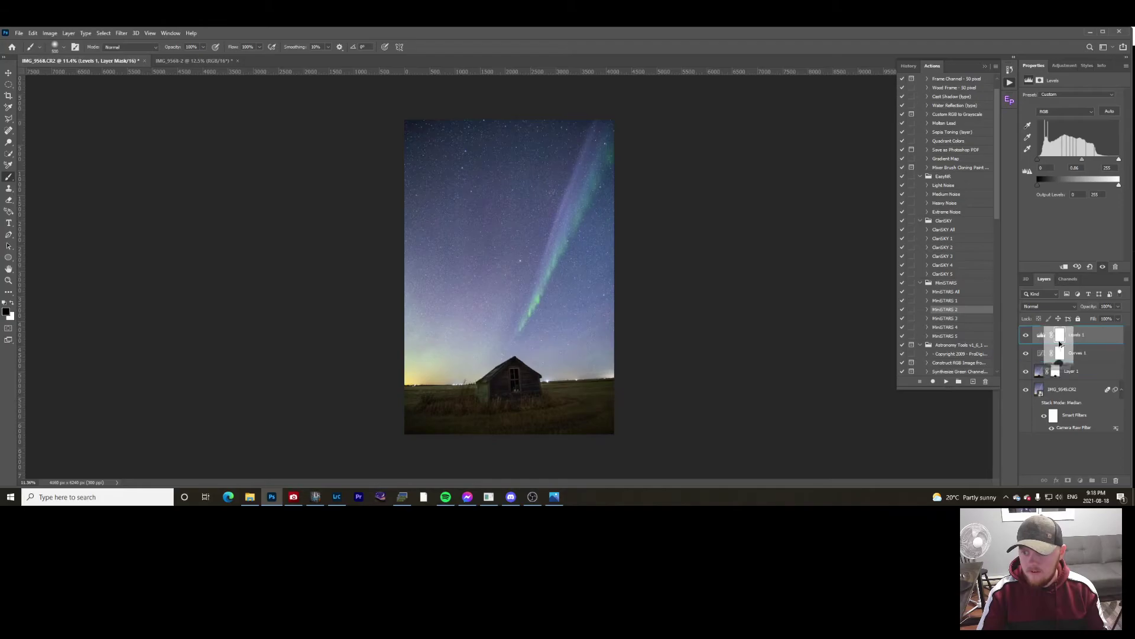
{"action": "left_click", "coordinate": [1026, 334]}
{"action": "left_click", "coordinate": [1026, 335]}
{"action": "left_click", "coordinate": [1026, 335]}
Step: Paint black over the foreground on the Levels layer's mask with an enlarged soft brush, limiting the darkening to the sky
{"action": "left_click", "coordinate": [1060, 335]}
{"action": "key", "text": "bracketright"}
{"action": "key", "text": "bracketright"}
{"action": "key", "text": "bracketright"}
{"action": "key", "text": "bracketright"}
{"action": "key", "text": "bracketright"}
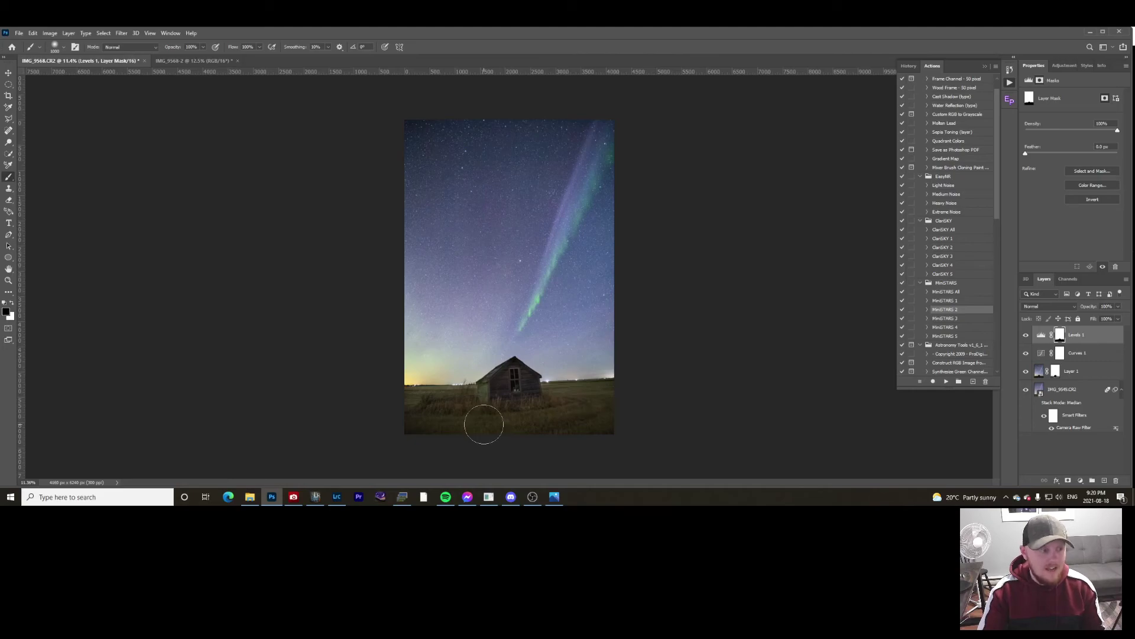
{"action": "key", "text": "ctrl+plus"}
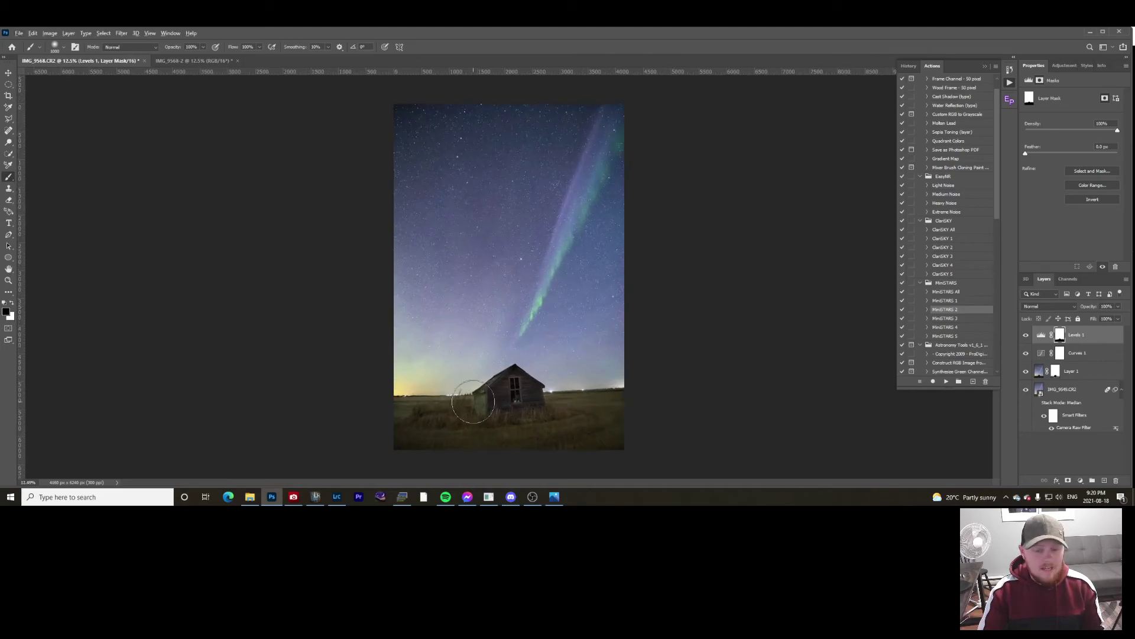
{"action": "key", "text": "ctrl+plus"}
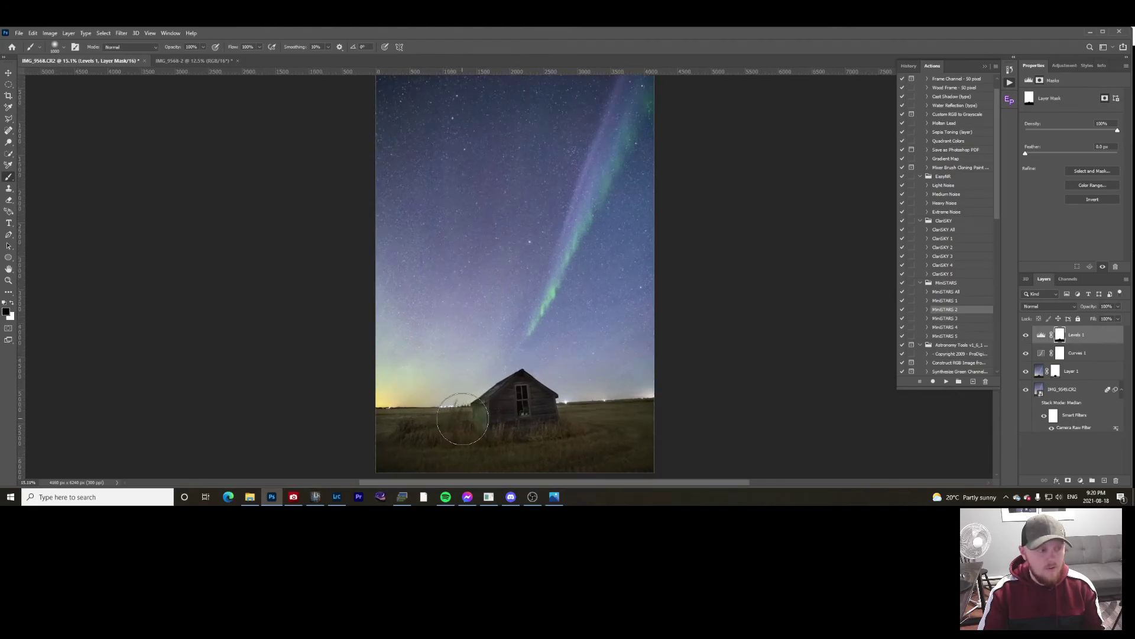
Step: Examine the blended shed, foreground and horizon up close, and select the sky layer's mask
{"action": "scroll", "coordinate": [463, 418], "scroll_direction": "up", "scroll_amount": 1}
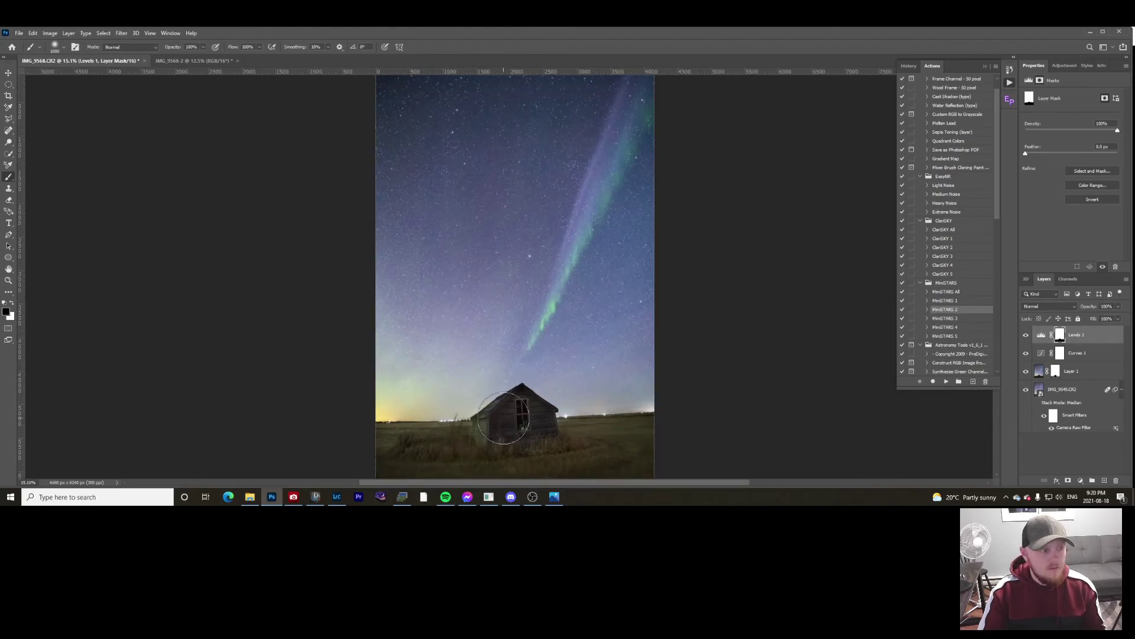
{"action": "scroll", "coordinate": [504, 418], "scroll_direction": "down", "scroll_amount": 1}
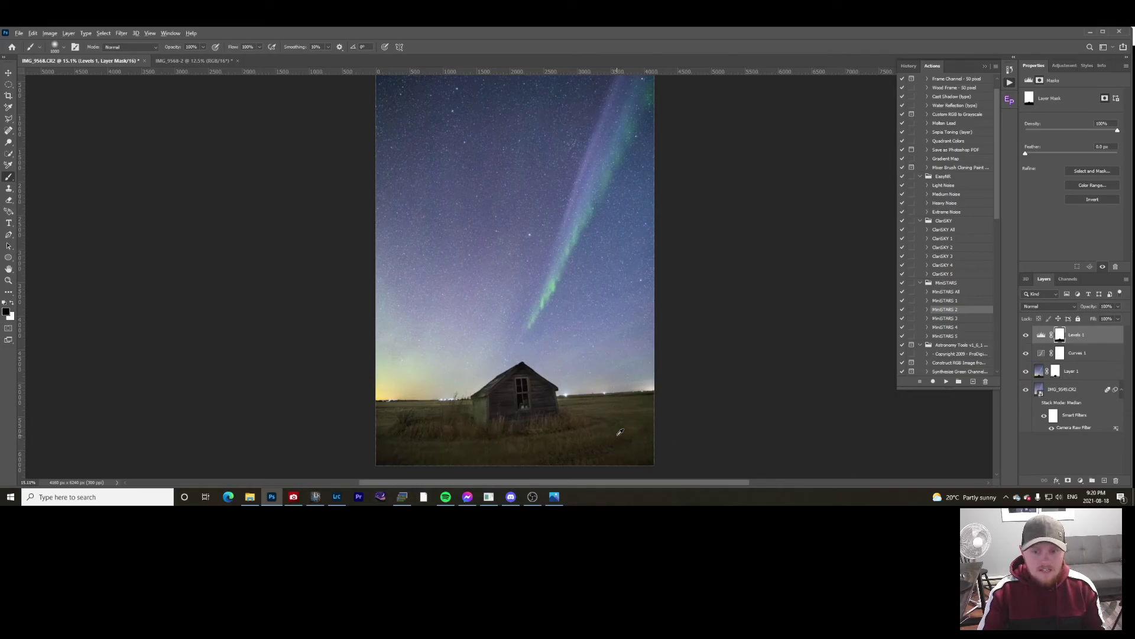
{"action": "scroll", "coordinate": [619, 432], "scroll_direction": "up", "scroll_amount": 3}
{"action": "scroll", "coordinate": [620, 431], "scroll_direction": "up", "scroll_amount": 1}
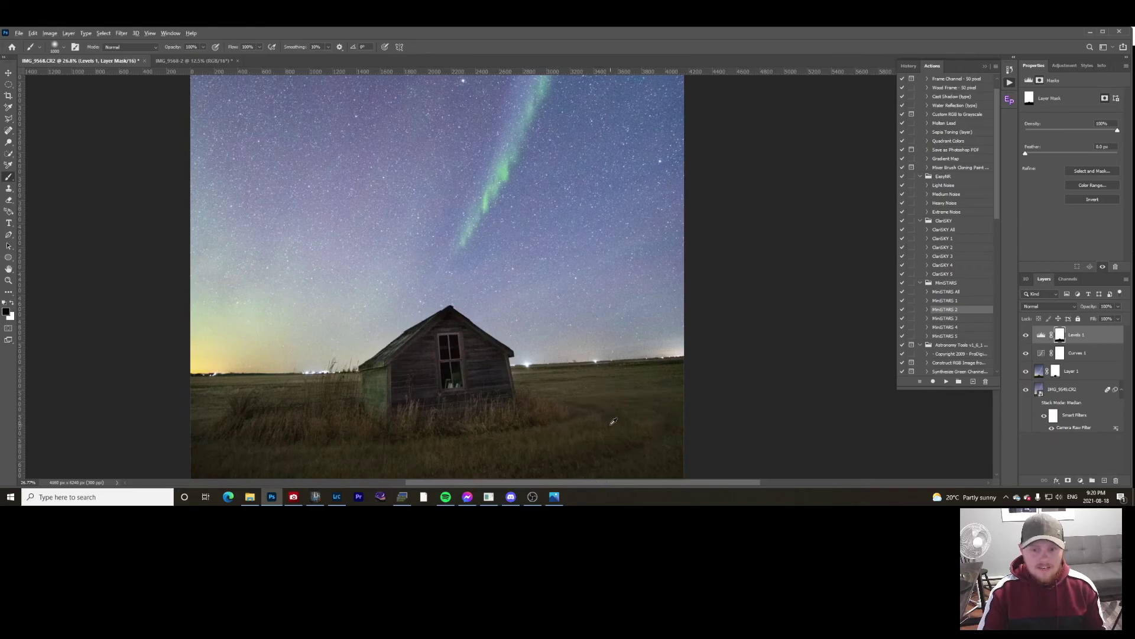
{"action": "scroll", "coordinate": [619, 417], "scroll_direction": "up", "scroll_amount": 1}
{"action": "scroll", "coordinate": [622, 410], "scroll_direction": "up", "scroll_amount": 2}
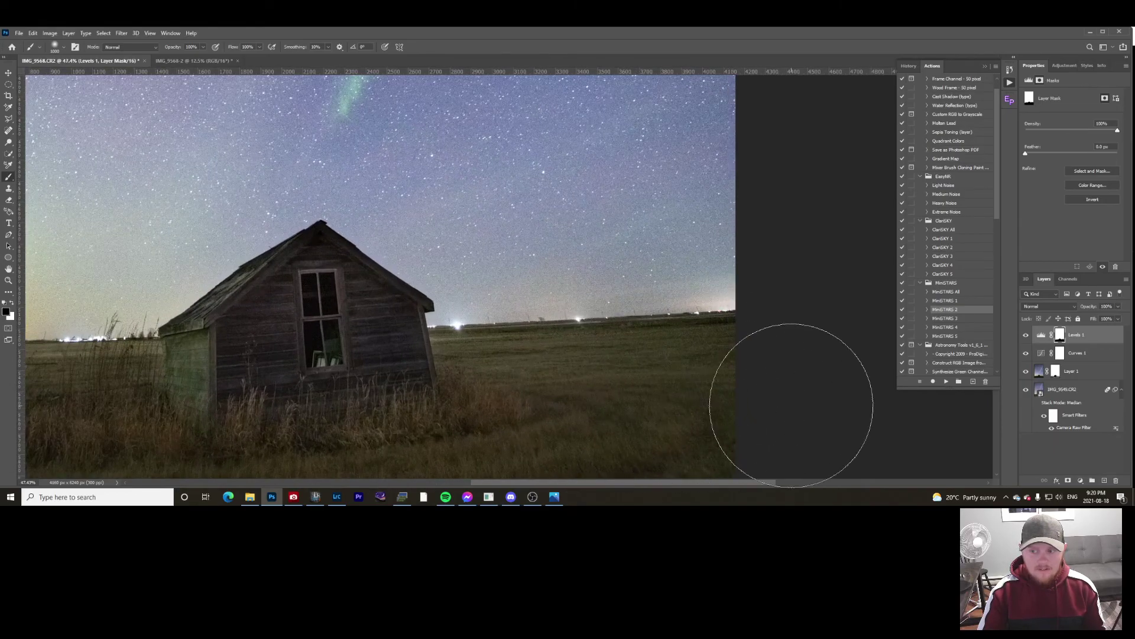
{"action": "left_click", "coordinate": [1056, 371]}
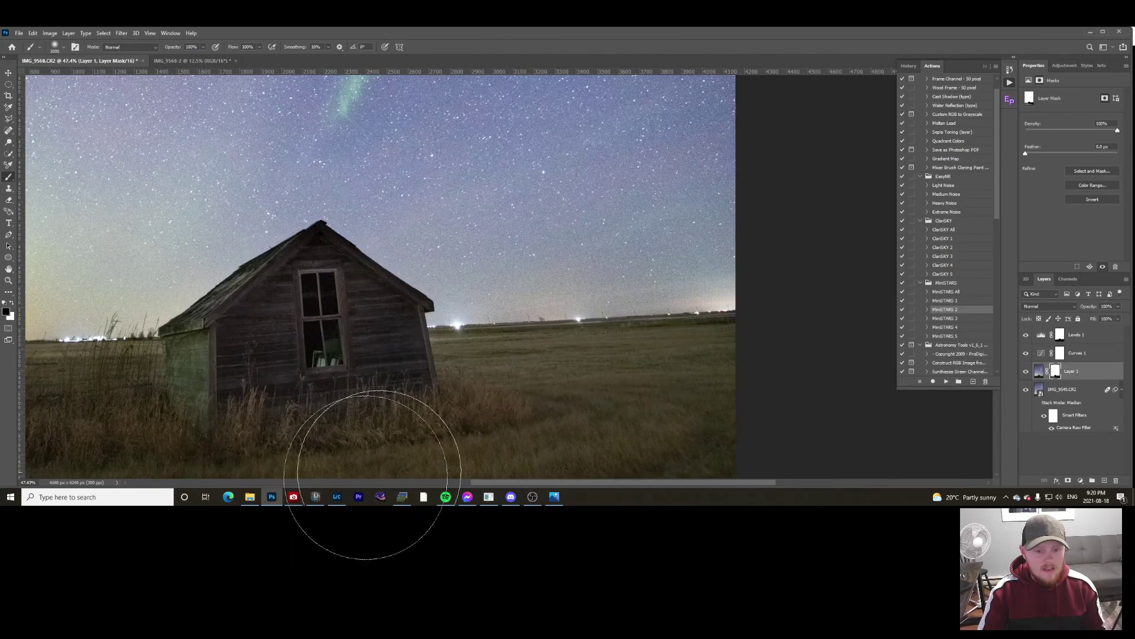
Step: Switch to Lightroom Classic and browse the filmstrip of all photographs for another night-sky photo
{"action": "mouse_move", "coordinate": [294, 500]}
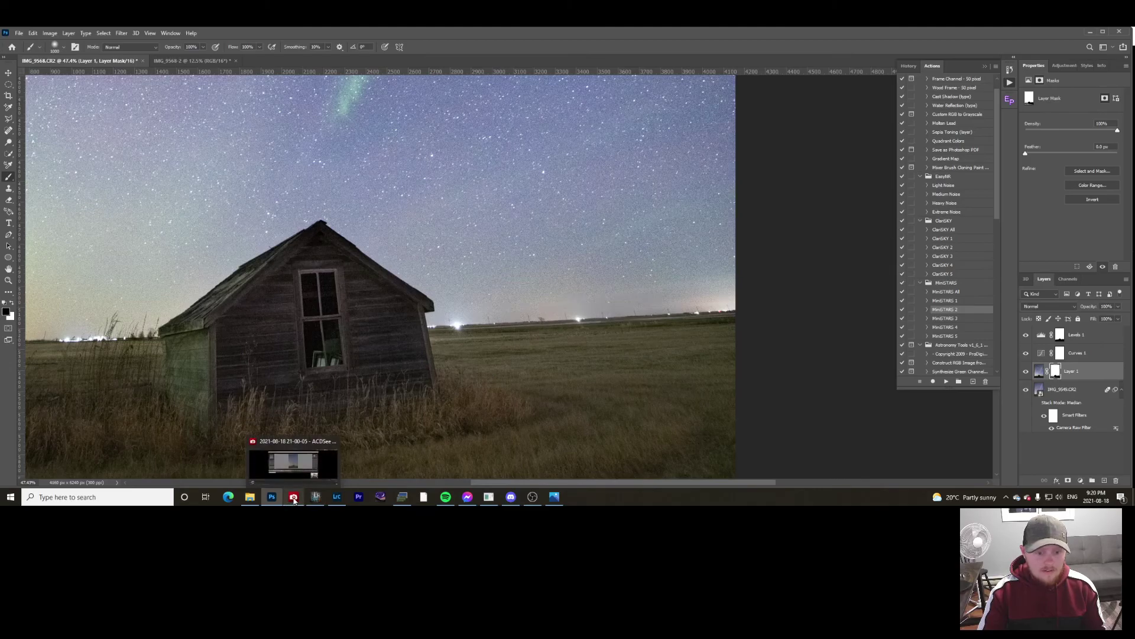
{"action": "left_click", "coordinate": [337, 497]}
{"action": "scroll", "coordinate": [679, 461], "scroll_direction": "up", "scroll_amount": 10}
{"action": "scroll", "coordinate": [671, 455], "scroll_direction": "up", "scroll_amount": 10}
{"action": "scroll", "coordinate": [670, 454], "scroll_direction": "down", "scroll_amount": 10}
{"action": "scroll", "coordinate": [671, 457], "scroll_direction": "up", "scroll_amount": 10}
{"action": "scroll", "coordinate": [451, 451], "scroll_direction": "up", "scroll_amount": 5}
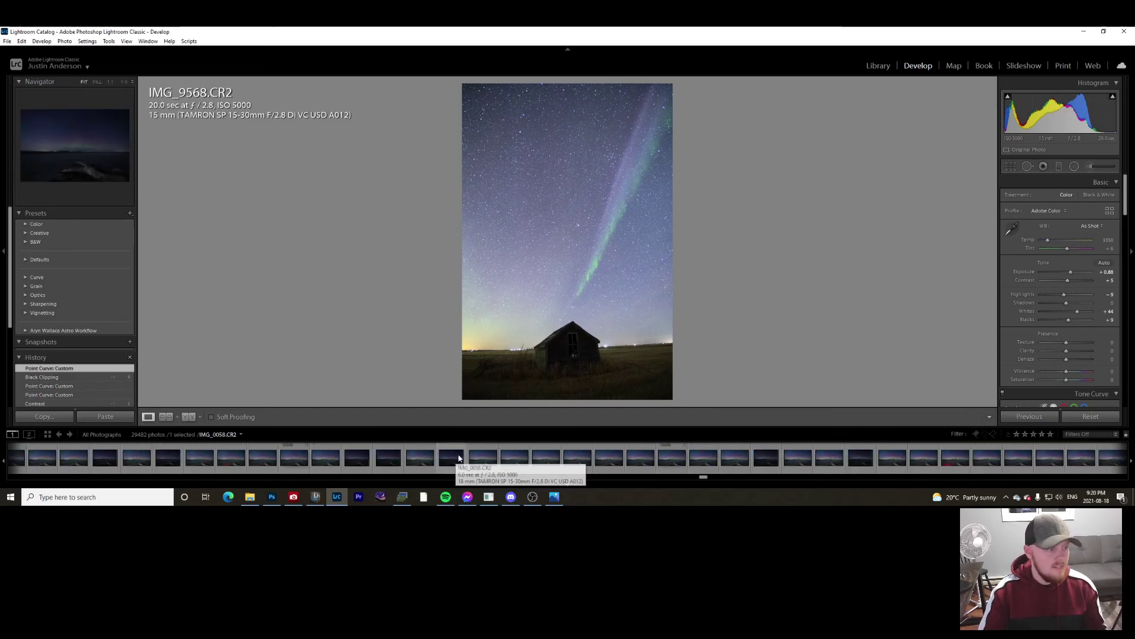
{"action": "scroll", "coordinate": [456, 458], "scroll_direction": "up", "scroll_amount": 5}
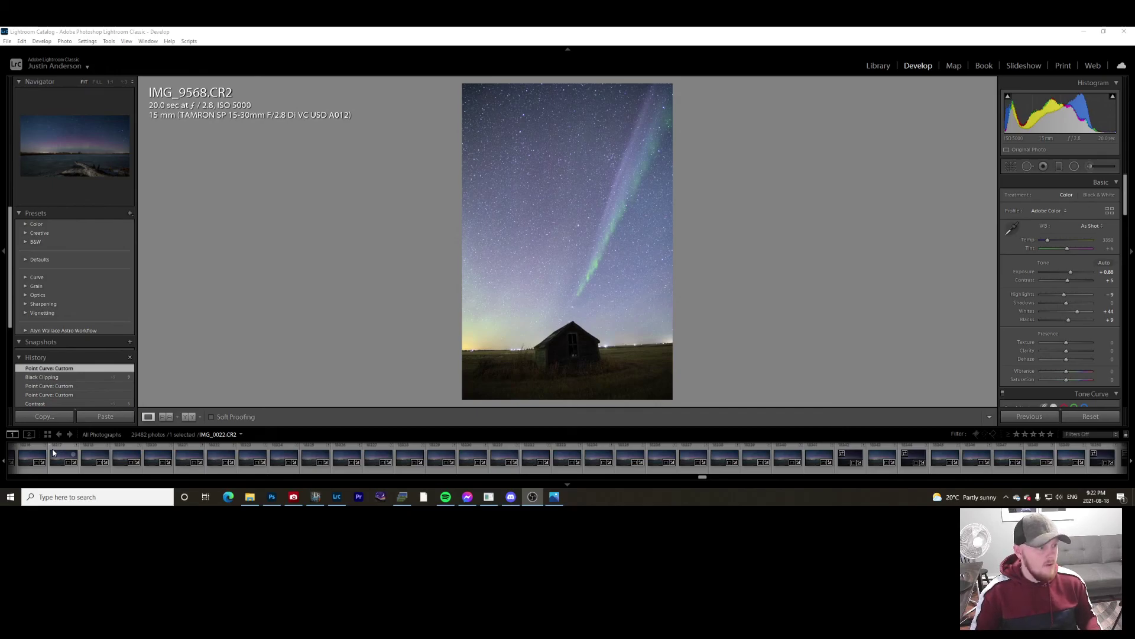
{"action": "left_click", "coordinate": [53, 453]}
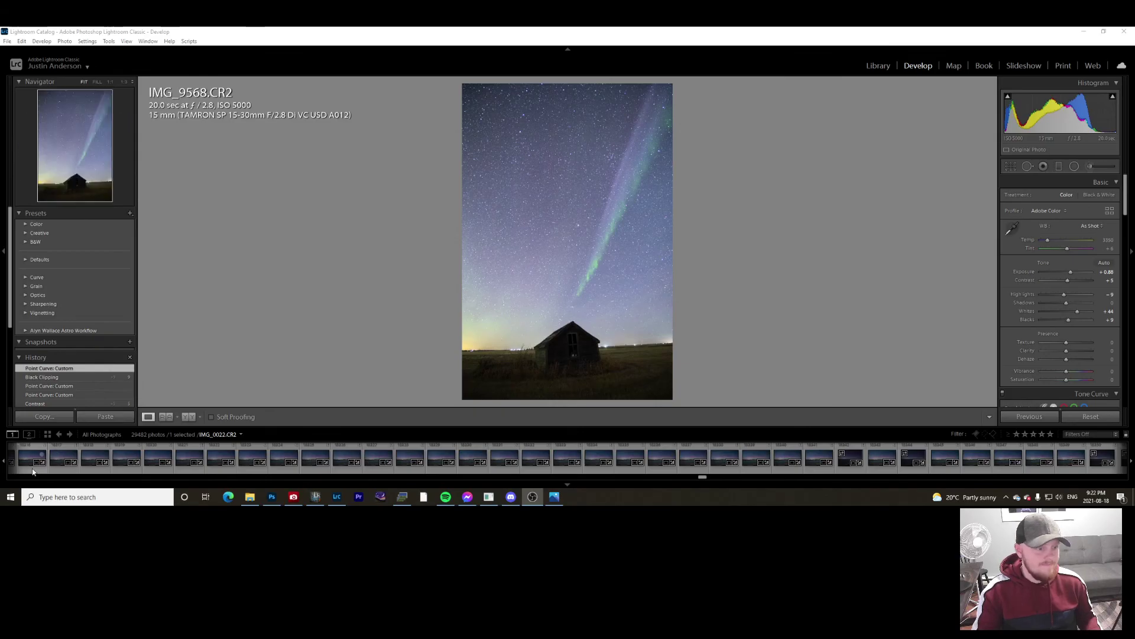